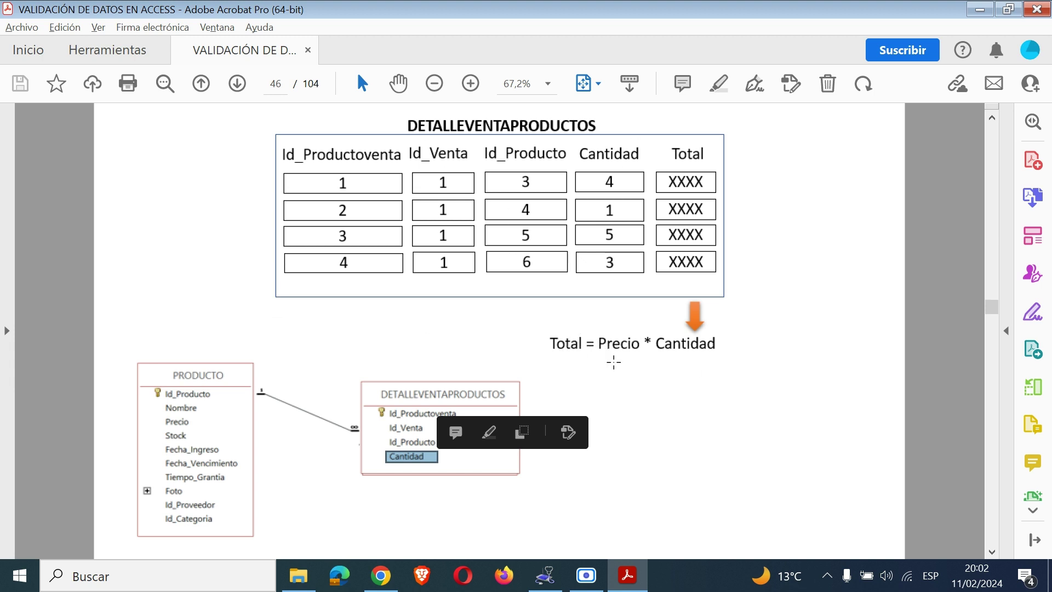
# Review pages 46 to 48 of the PDF, covering the Total = Precio * Cantidad formula and the Cst_PrecioCantidad_Total query design
pyautogui.click(767, 387)
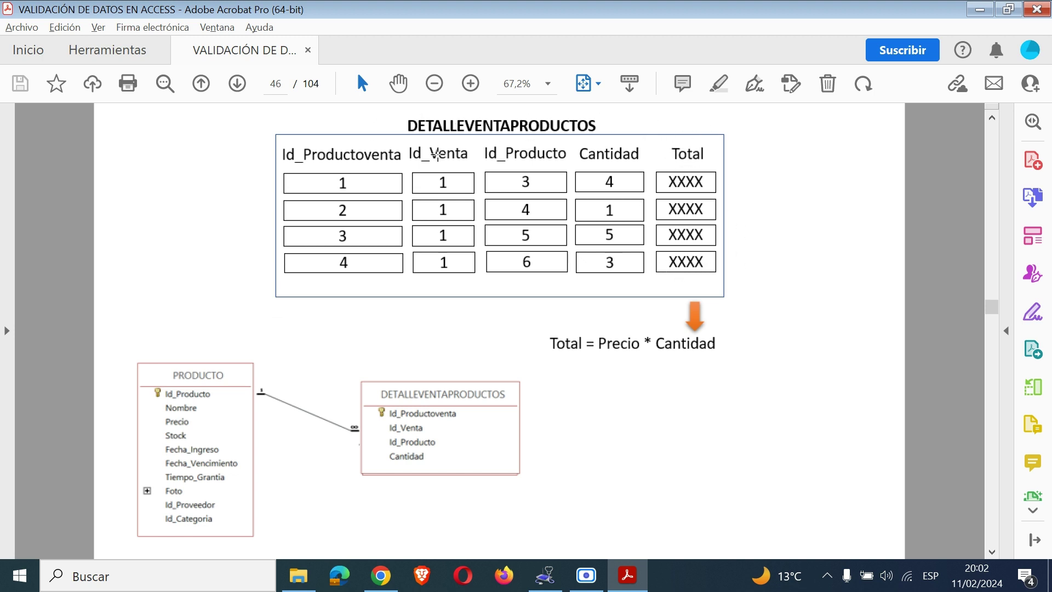
pyautogui.moveTo(339, 365); pyautogui.dragTo(562, 488)
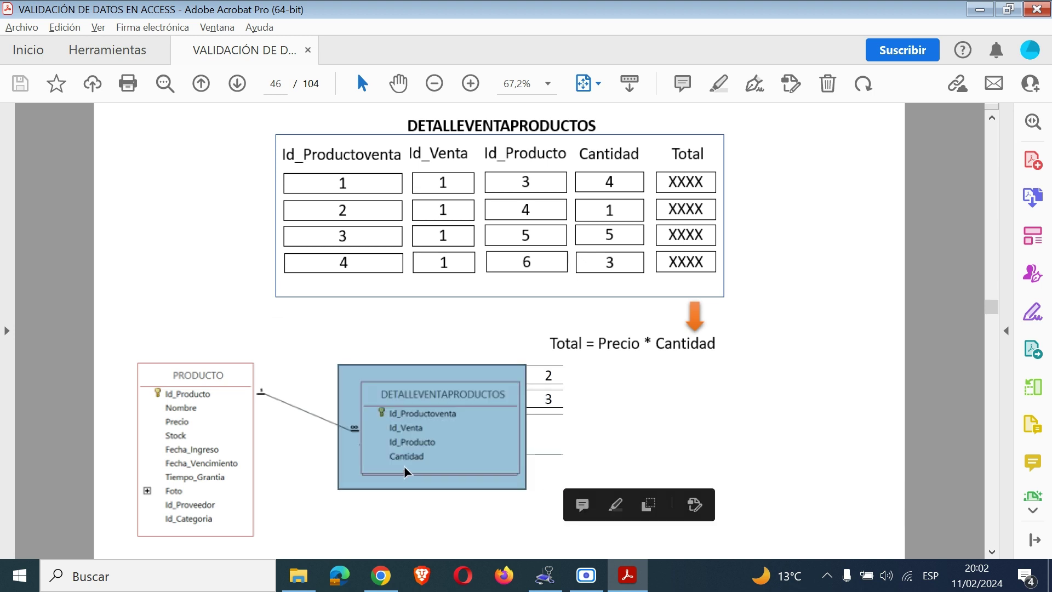
pyautogui.click(630, 433)
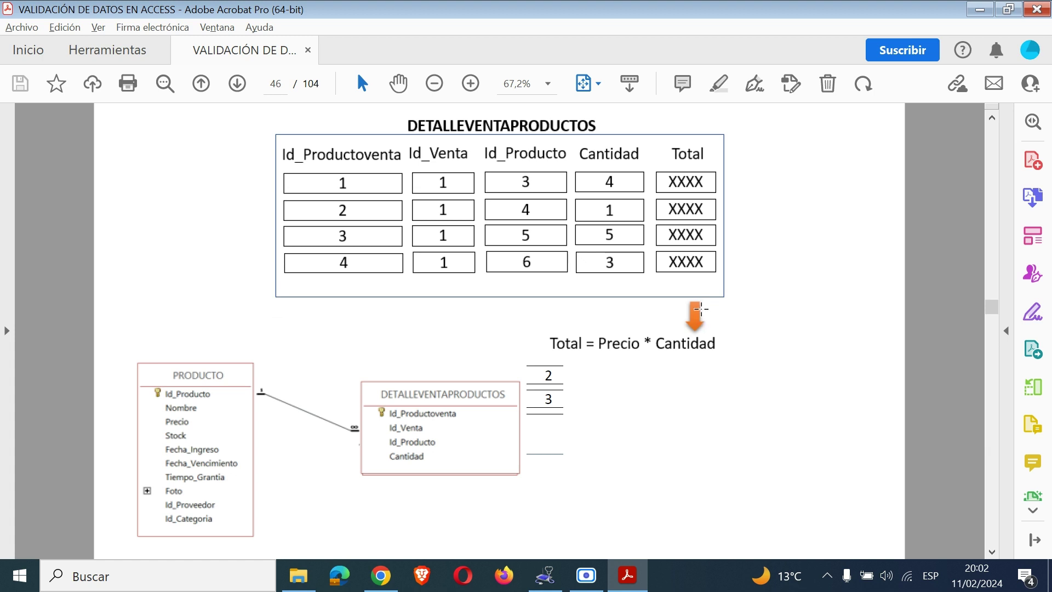
pyautogui.press('pagedown')
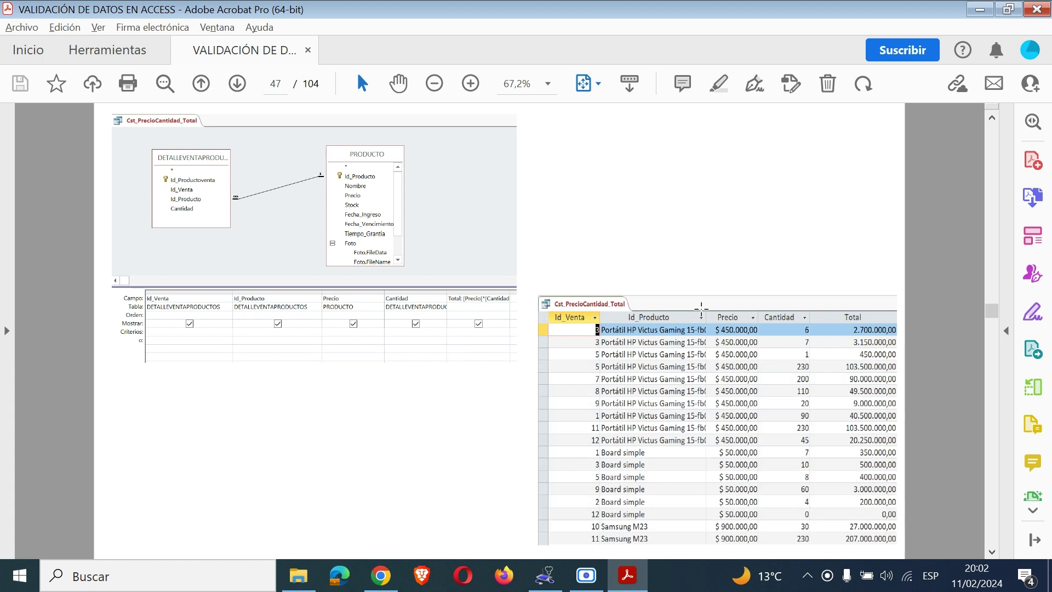
pyautogui.press('pagedown')
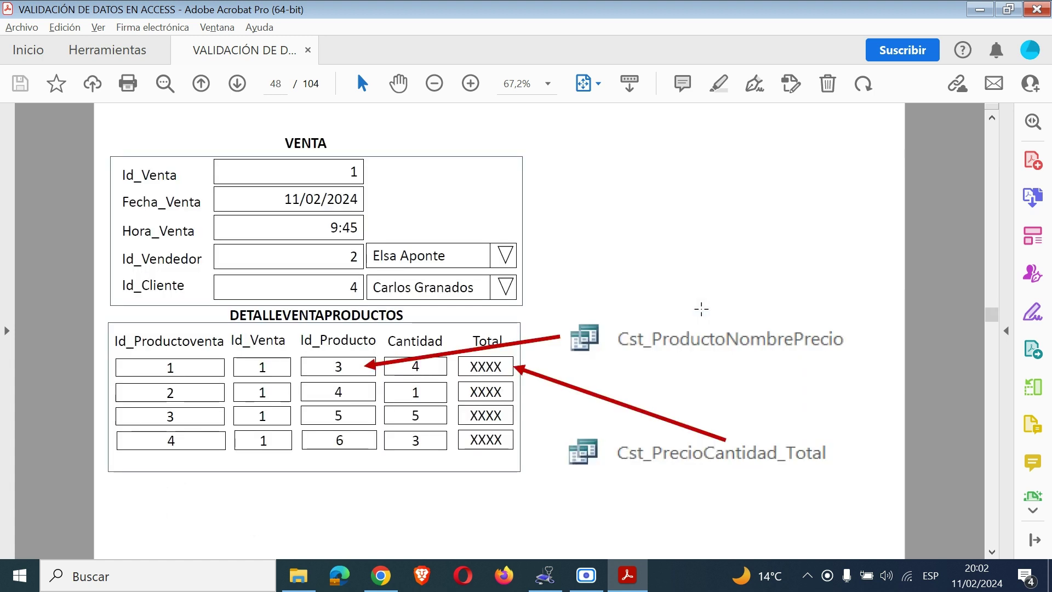
pyautogui.press('pageup')
pyautogui.press('pageup')
pyautogui.press('pagedown')
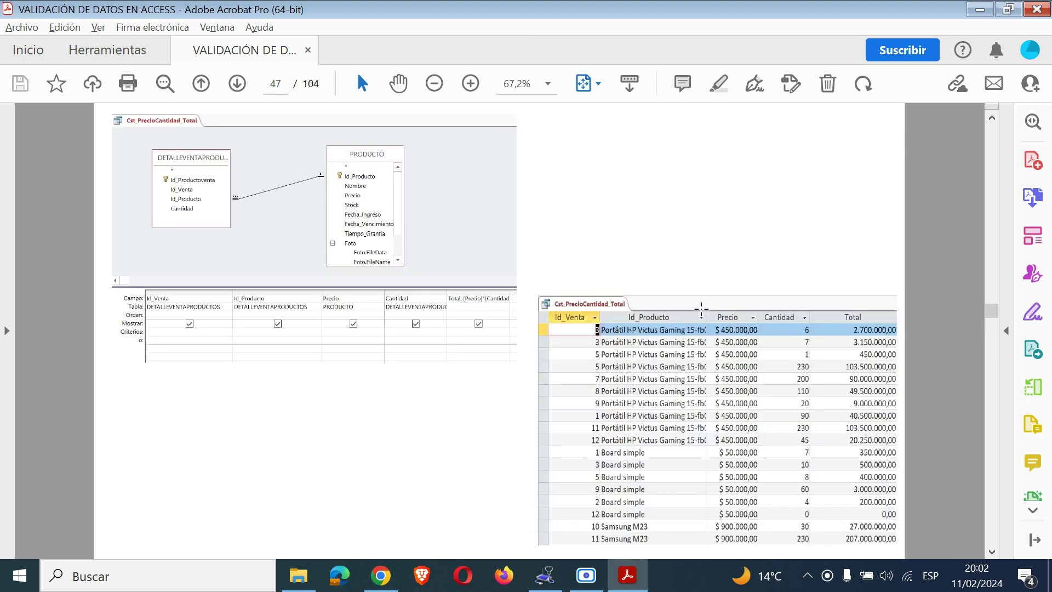
pyautogui.click(434, 85)
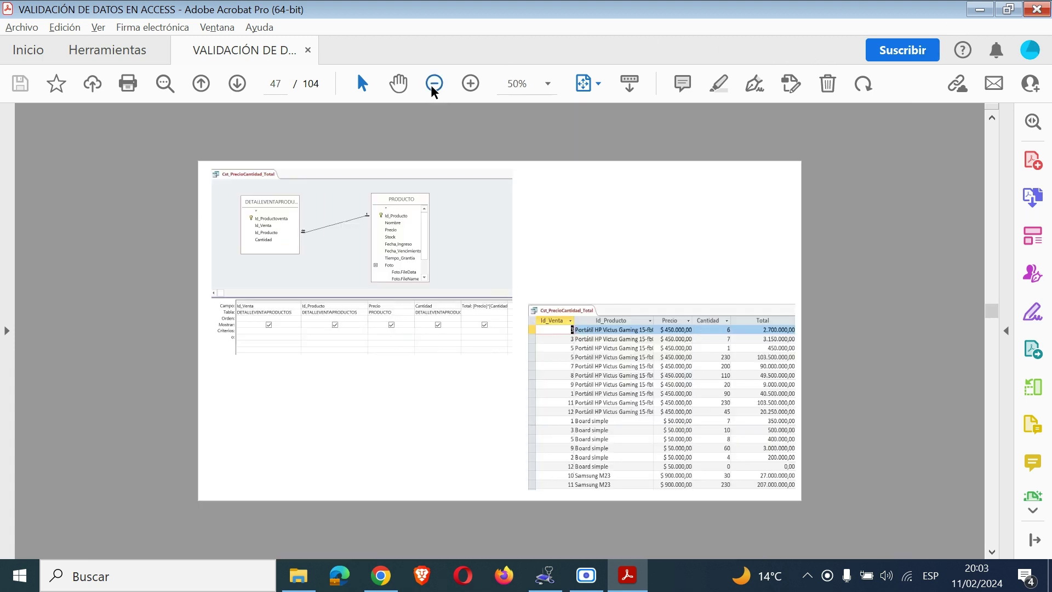
pyautogui.click(469, 85)
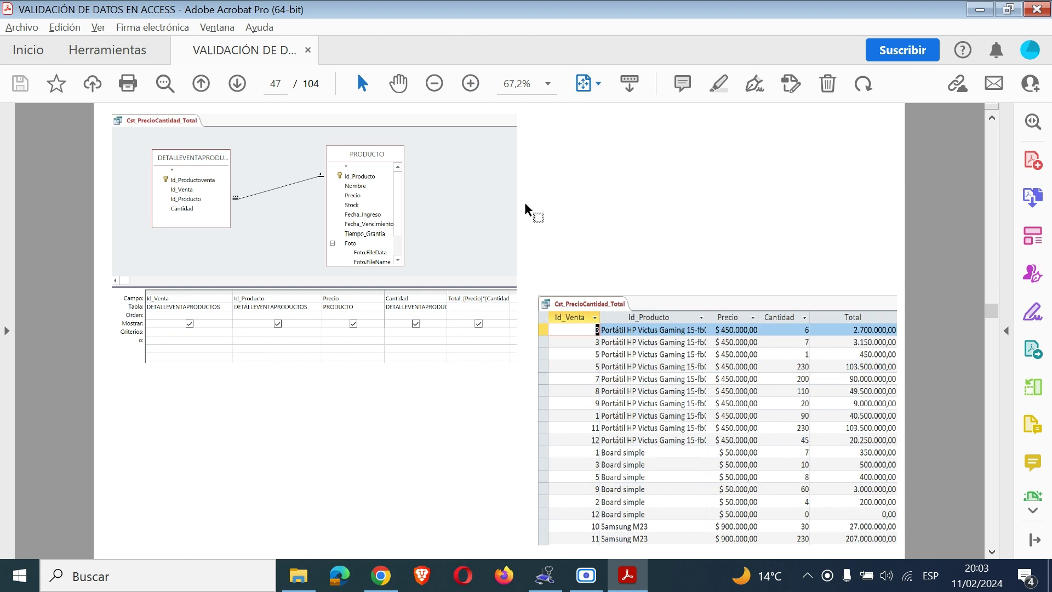
pyautogui.scroll(-1, 526, 210)
pyautogui.scroll(2, 526, 210)
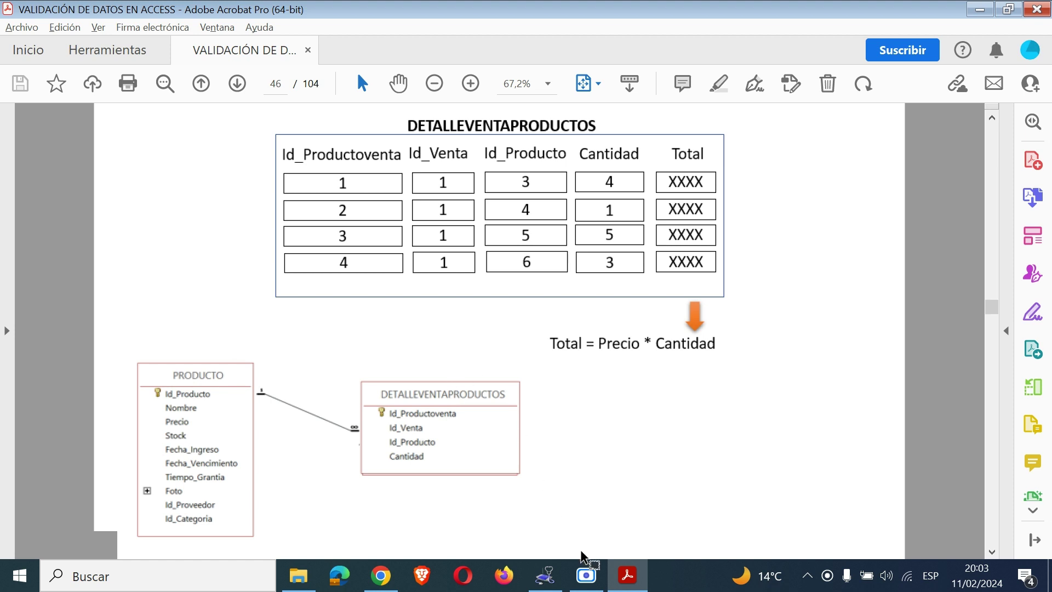
# Switch to the Access database and create a new query in design view with the PRODUCTO and DETALLEVENTAPRODUCTOS tables
pyautogui.click(545, 575)
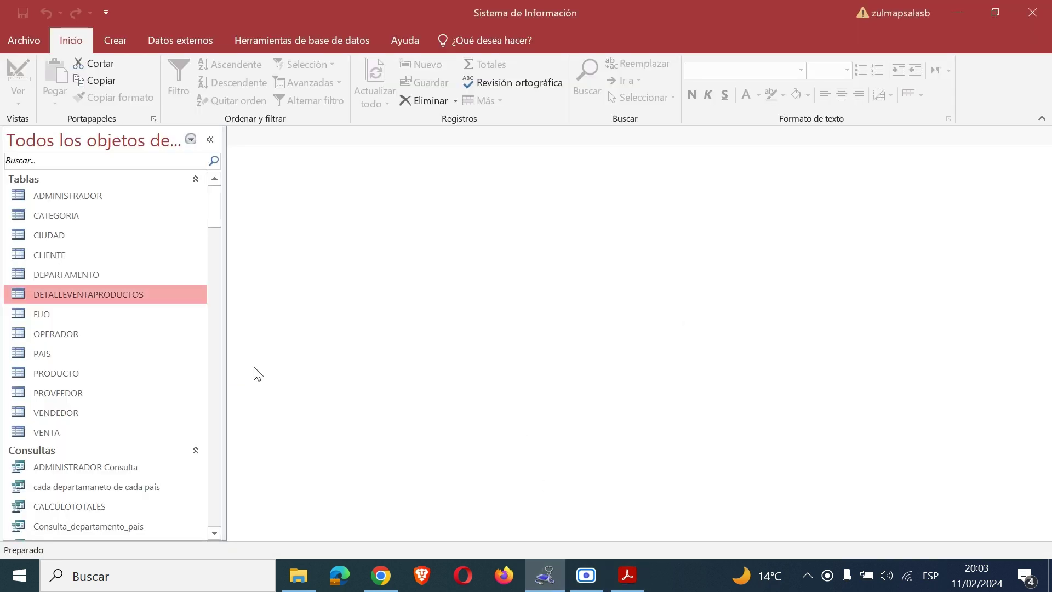
pyautogui.click(109, 41)
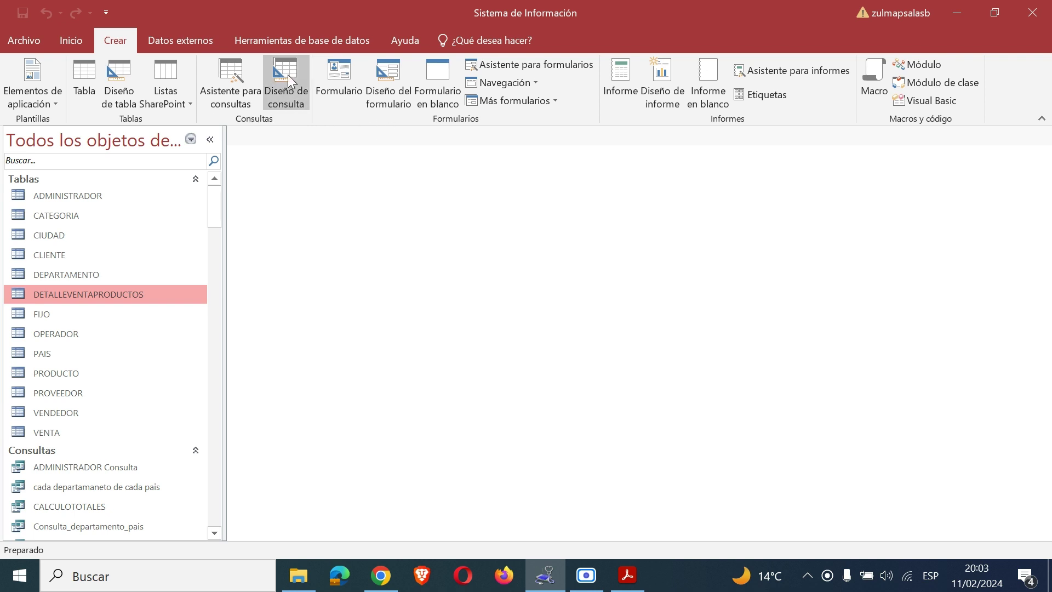
pyautogui.click(268, 104)
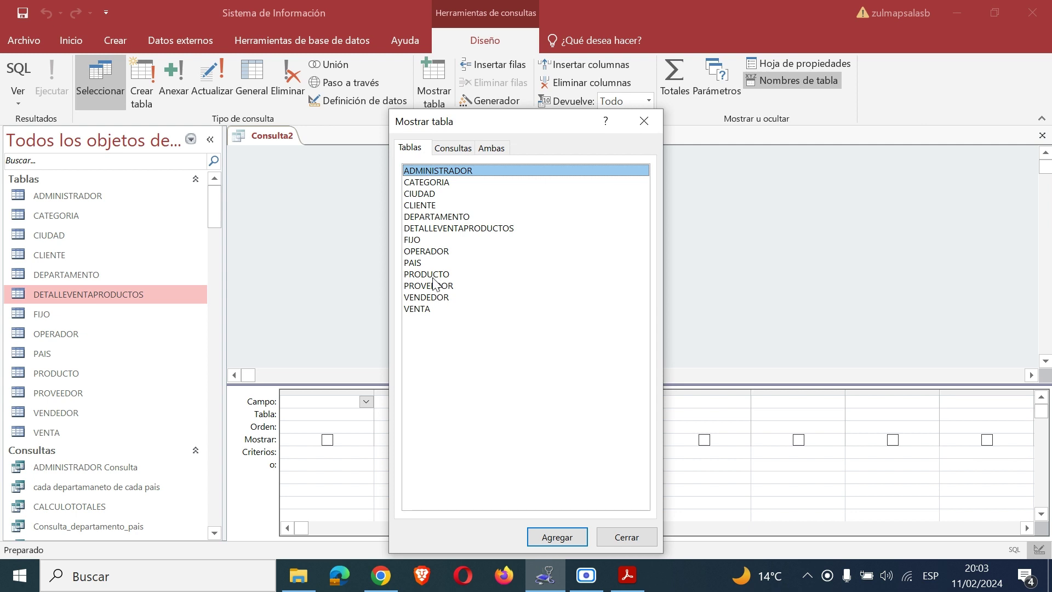
pyautogui.click(437, 274)
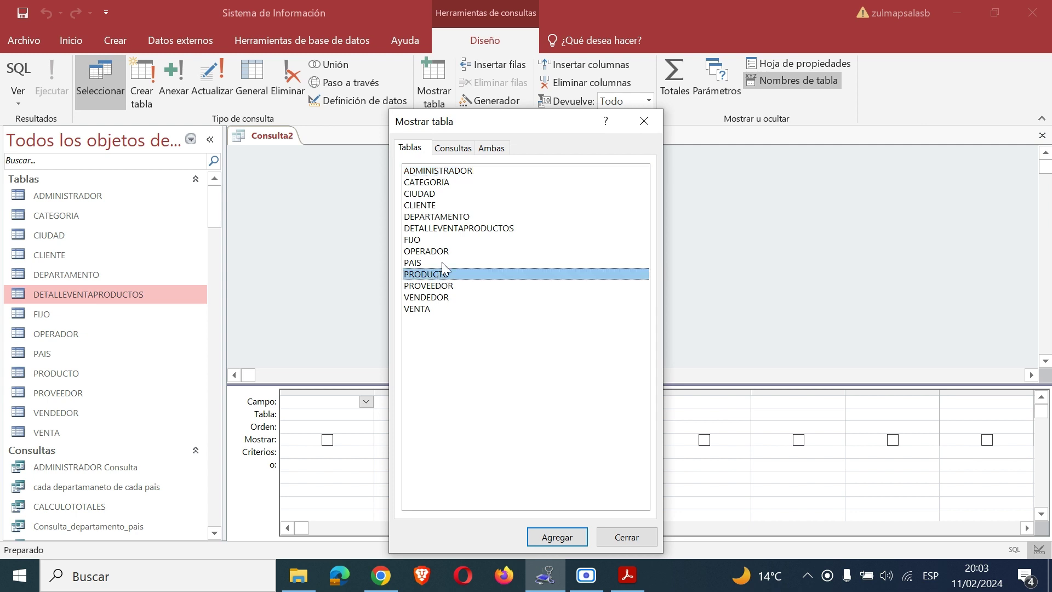
pyautogui.keyDown('ctrl'); pyautogui.click(450, 229); pyautogui.keyUp('ctrl')
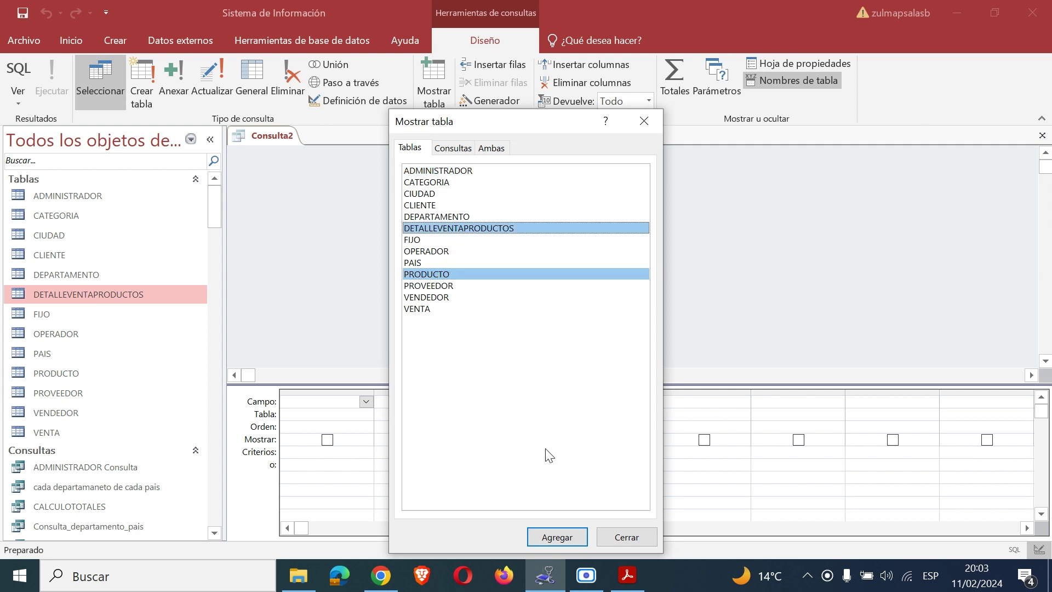
pyautogui.click(557, 536)
pyautogui.click(626, 537)
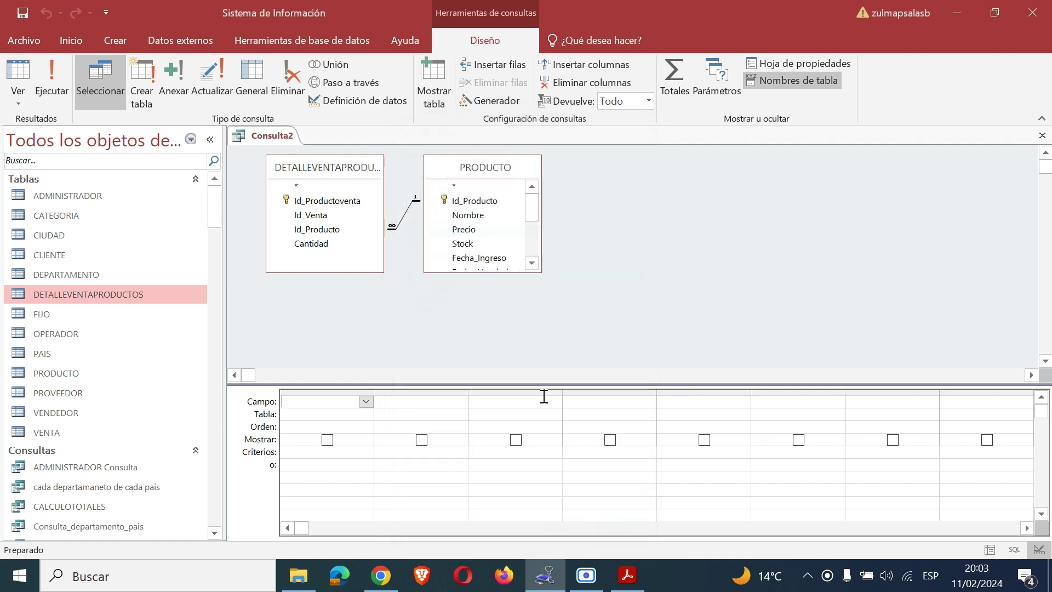
# Rearrange the query diagram so PRODUCTO sits to the upper left of DETALLEVENTAPRODUCTOS
pyautogui.moveTo(325, 167); pyautogui.dragTo(689, 228)
pyautogui.moveTo(485, 167); pyautogui.dragTo(335, 160)
pyautogui.moveTo(699, 232); pyautogui.dragTo(537, 232)
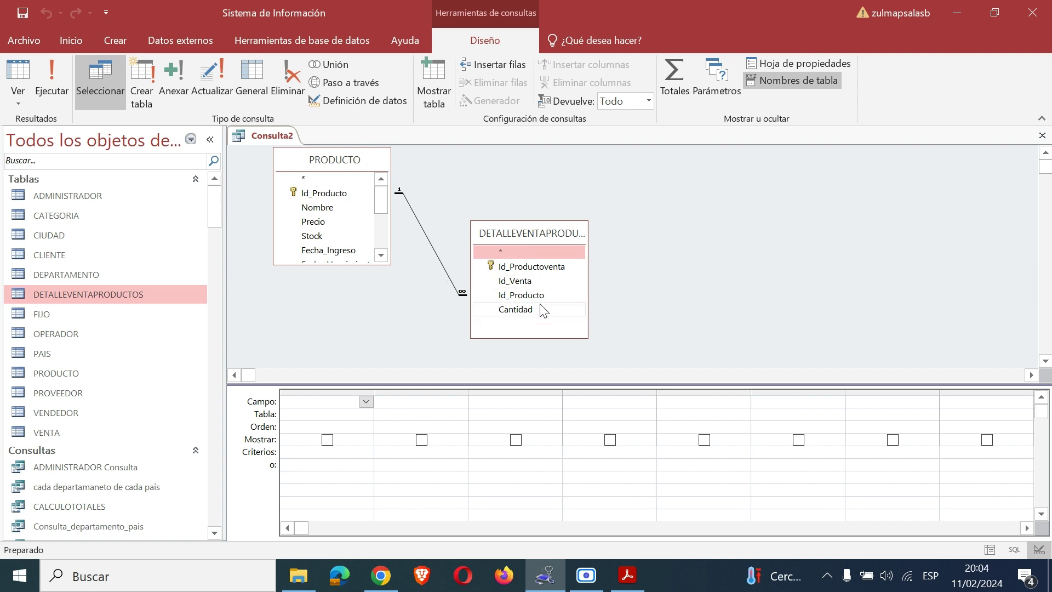
# Add Id_Venta from DETALLEVENTAPRODUCTOS, Id_Producto and Precio from PRODUCTO, and Cantidad from DETALLEVENTAPRODUCTOS to the query grid
pyautogui.doubleClick(517, 284)
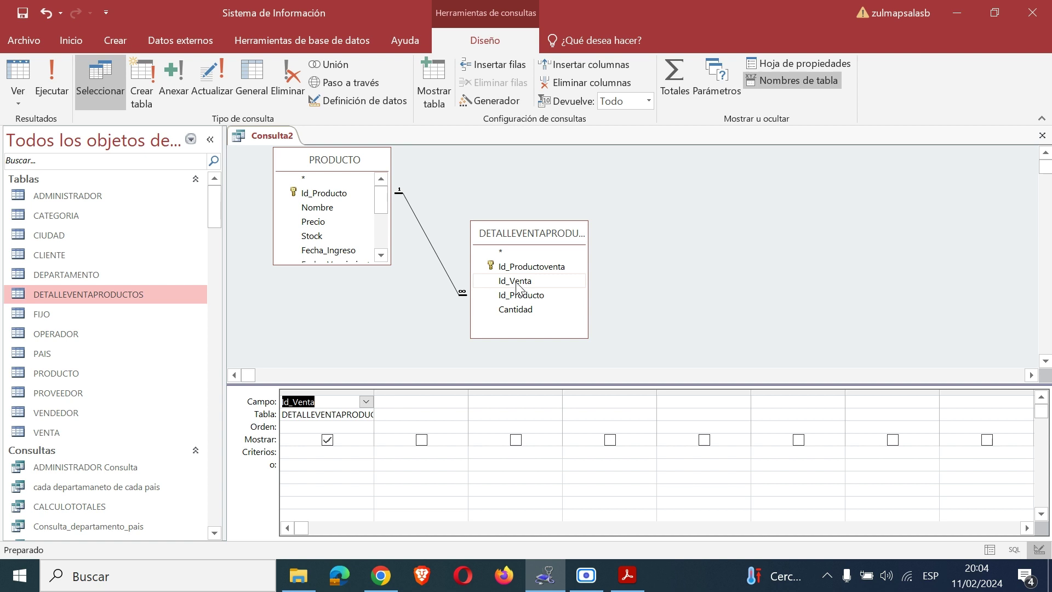
pyautogui.doubleClick(333, 193)
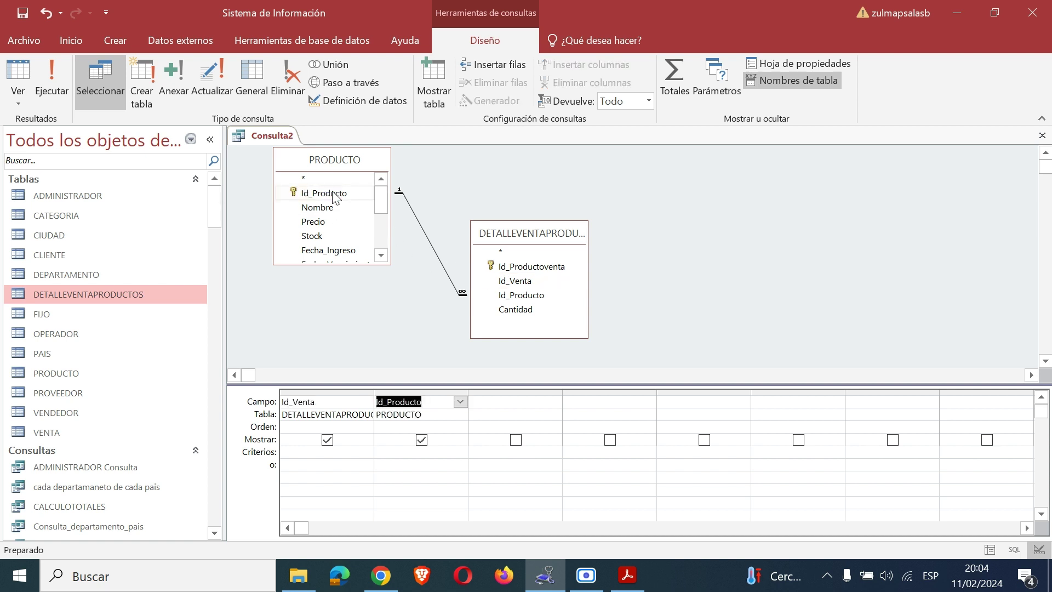
pyautogui.click(501, 404)
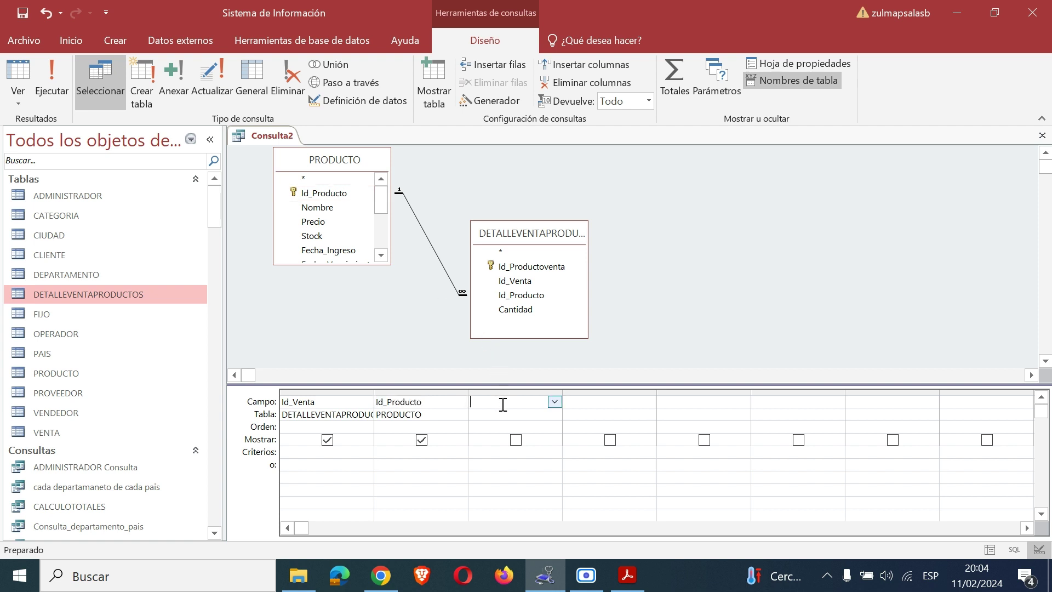
pyautogui.doubleClick(323, 222)
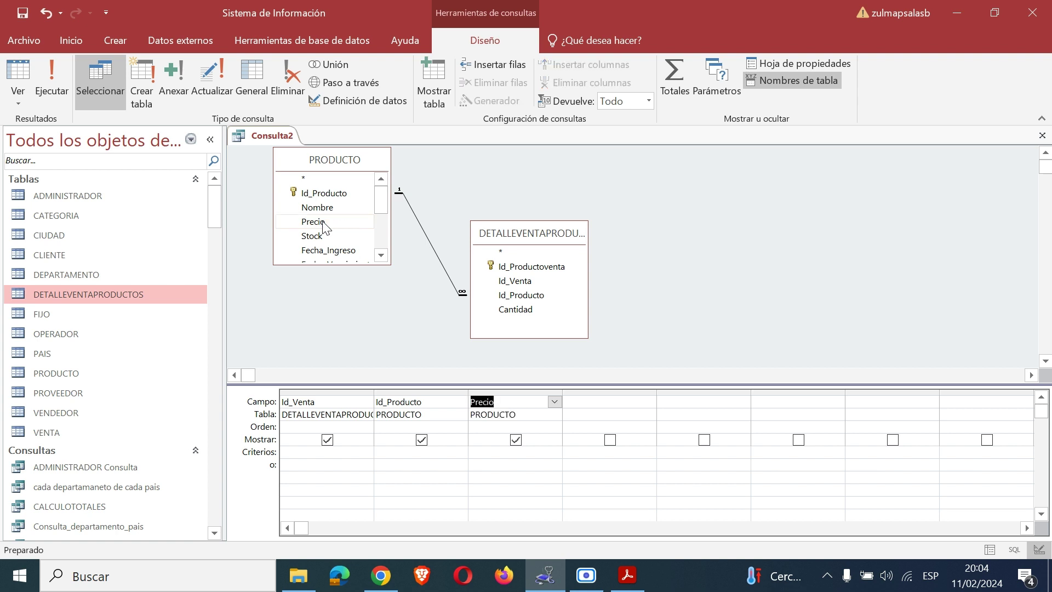
pyautogui.click(595, 400)
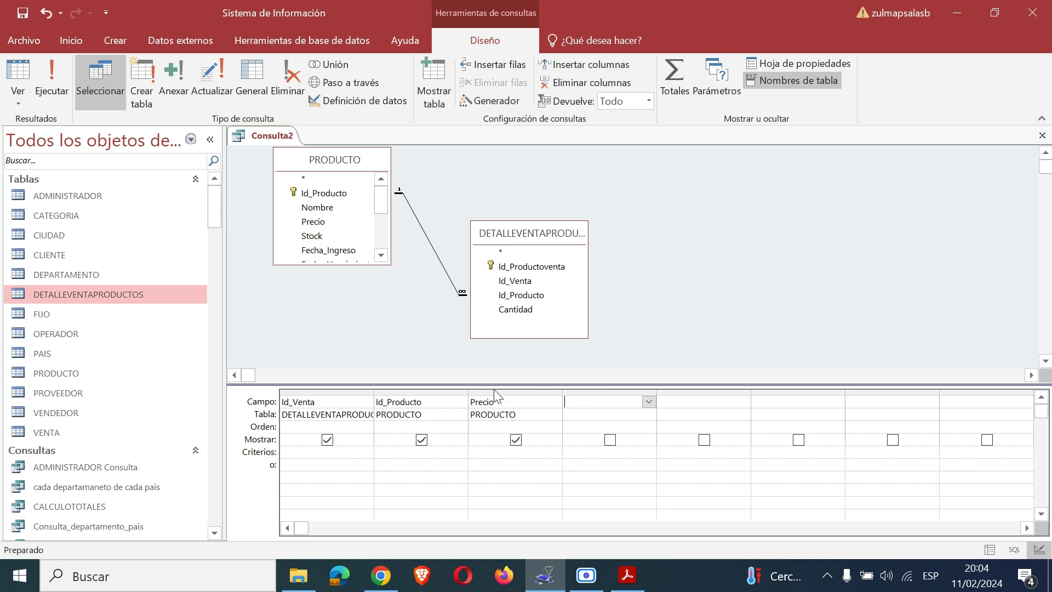
pyautogui.doubleClick(515, 310)
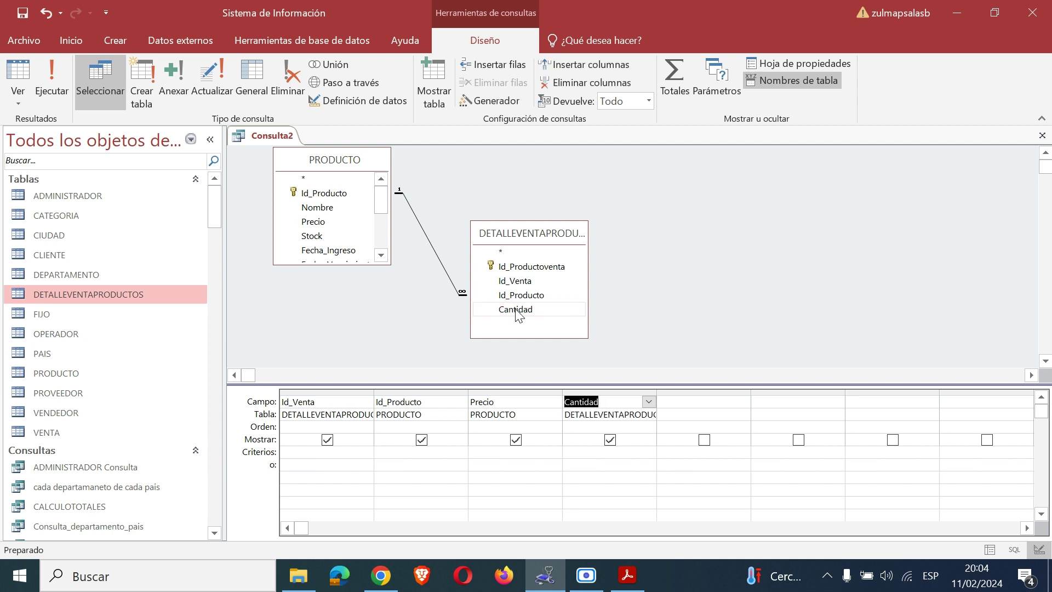
# Widen the Cantidad, Id_Venta, Id_Producto and Precio columns of the query grid so the full table names fit
pyautogui.click(669, 393)
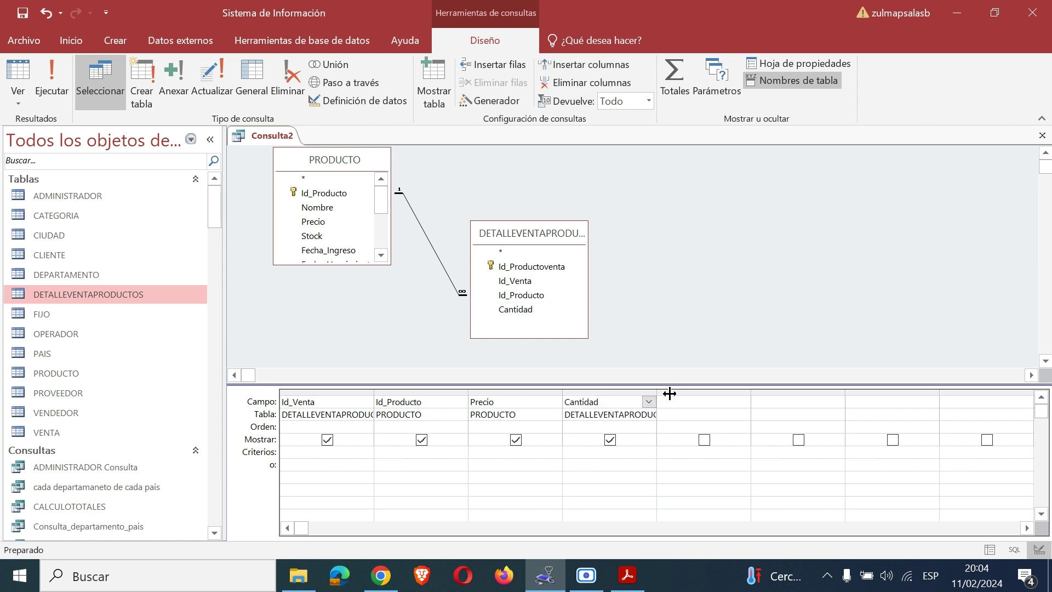
pyautogui.doubleClick(669, 392)
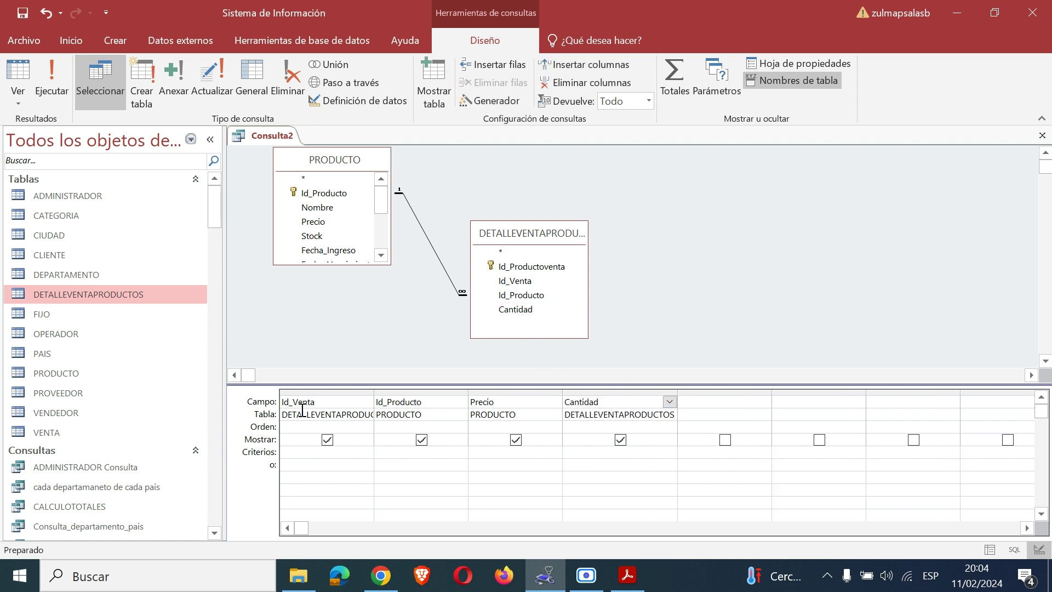
pyautogui.click(365, 401)
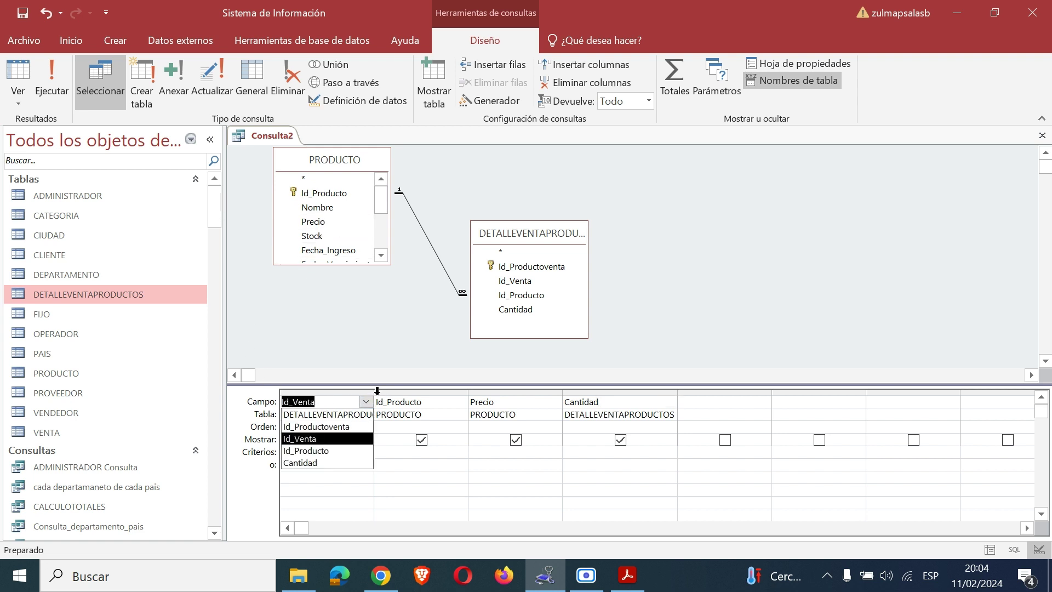
pyautogui.click(389, 367)
pyautogui.moveTo(374, 389); pyautogui.dragTo(423, 396)
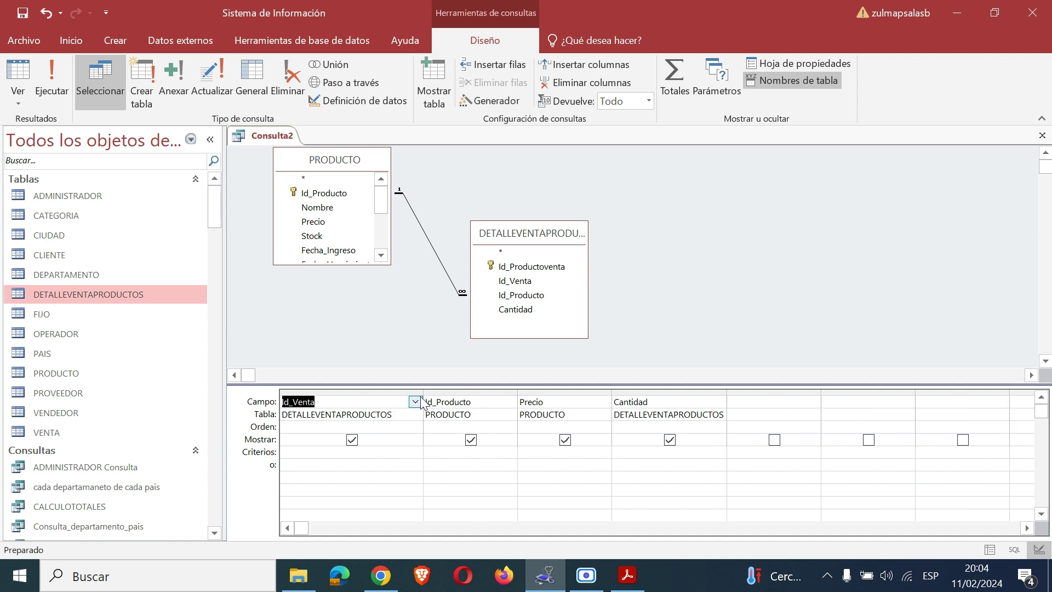
pyautogui.moveTo(517, 396); pyautogui.dragTo(549, 396)
pyautogui.moveTo(646, 395); pyautogui.dragTo(660, 395)
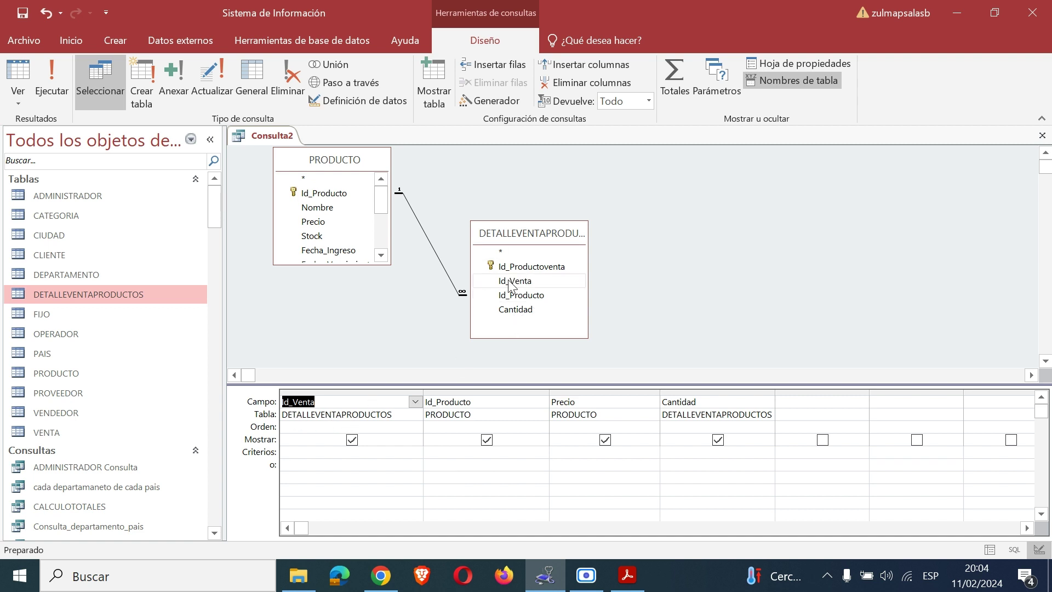
# Add Id_Producto from DETALLEVENTAPRODUCTOS to the query grid and move its column directly after Id_Venta
pyautogui.click(505, 418)
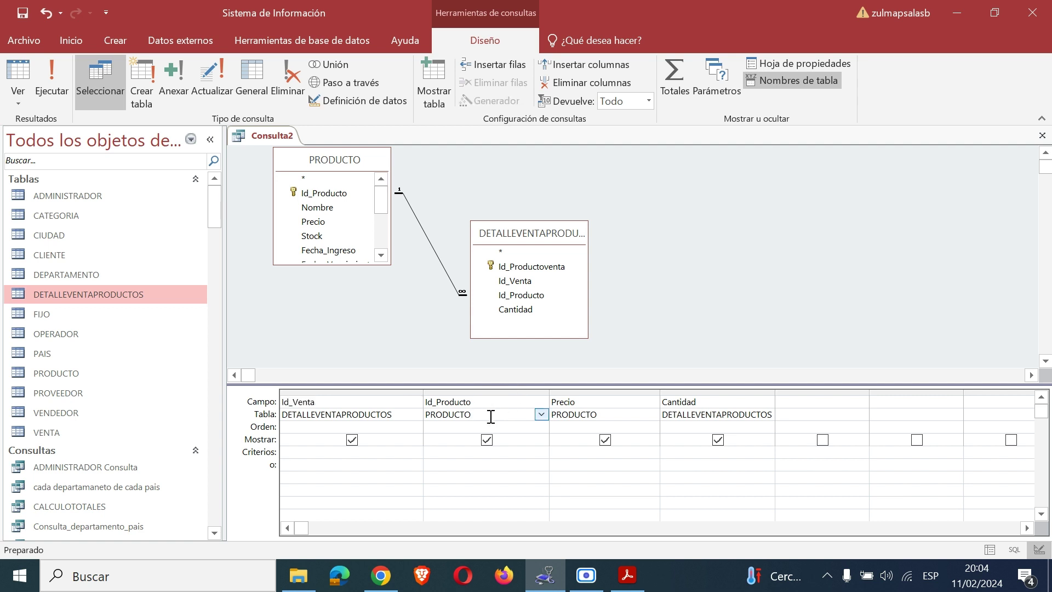
pyautogui.doubleClick(517, 294)
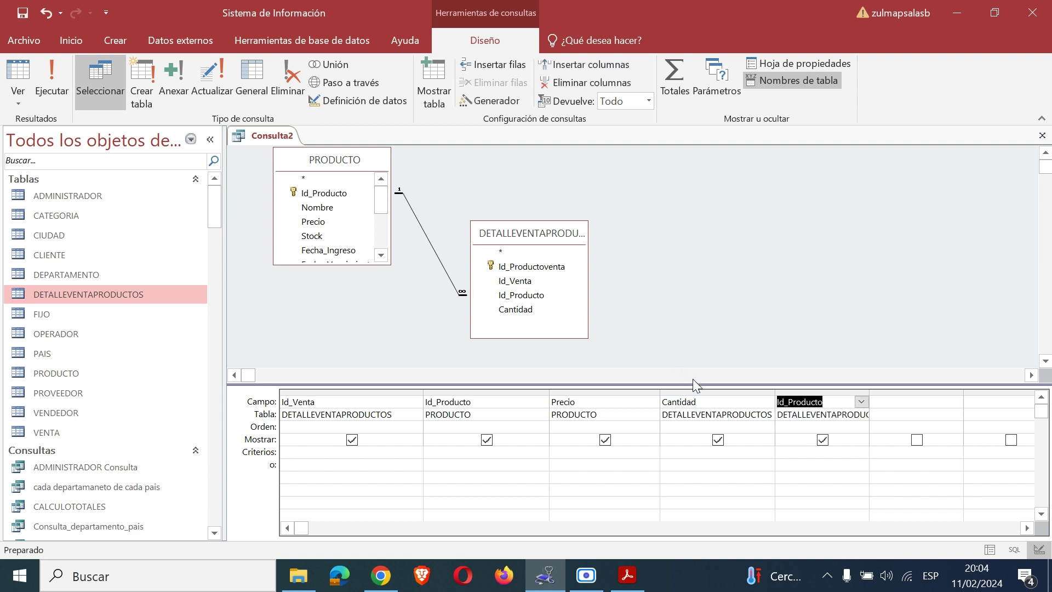
pyautogui.click(782, 392)
pyautogui.moveTo(787, 394); pyautogui.dragTo(490, 392)
# Delete the Id_Producto column that comes from PRODUCTO, and widen the remaining Id_Producto and Precio columns
pyautogui.click(568, 389)
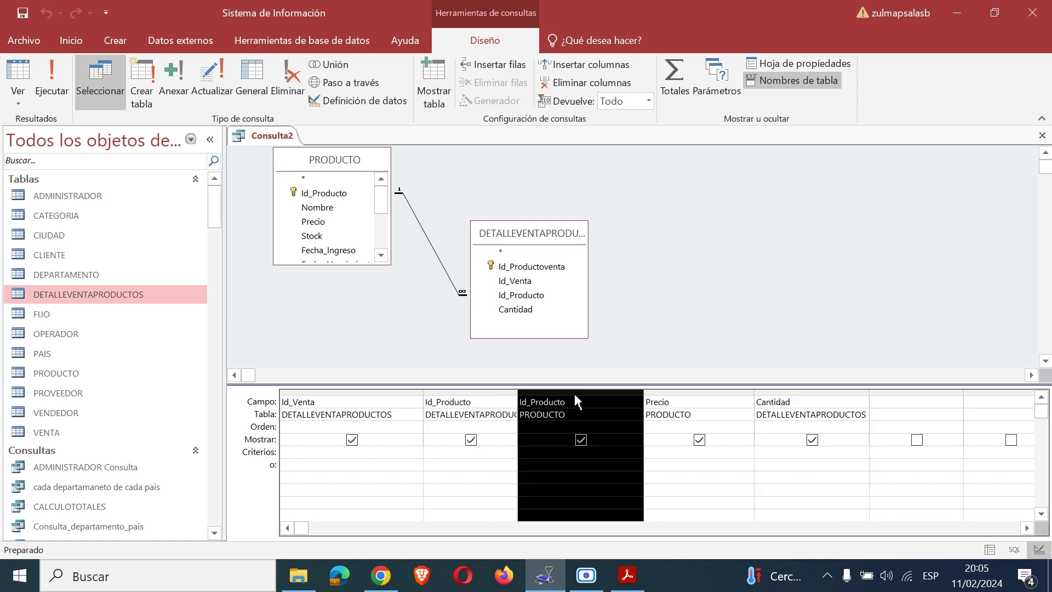
pyautogui.rightClick(575, 395)
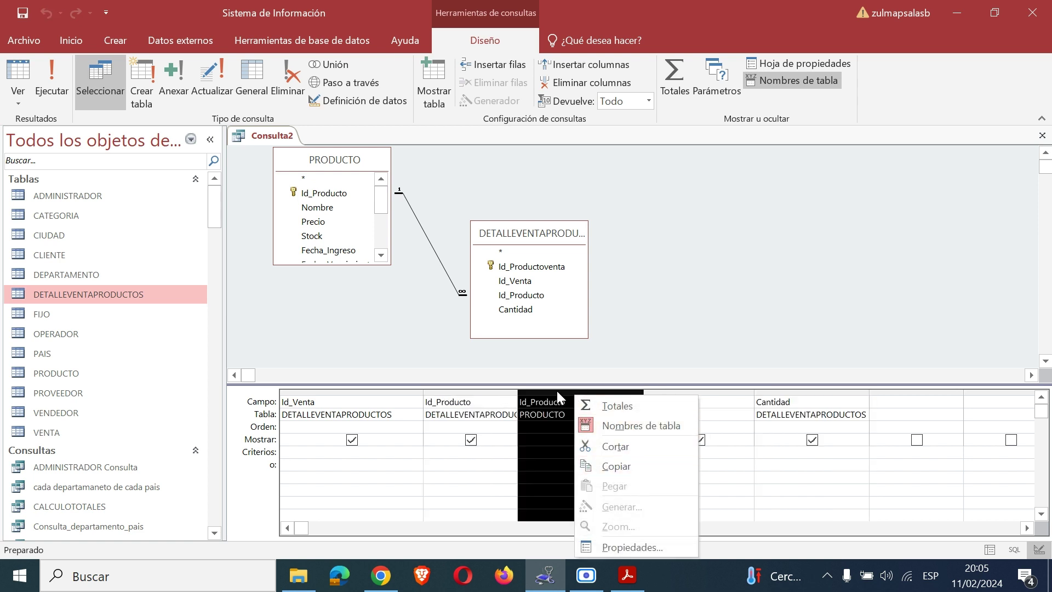
pyautogui.click(559, 401)
pyautogui.click(566, 389)
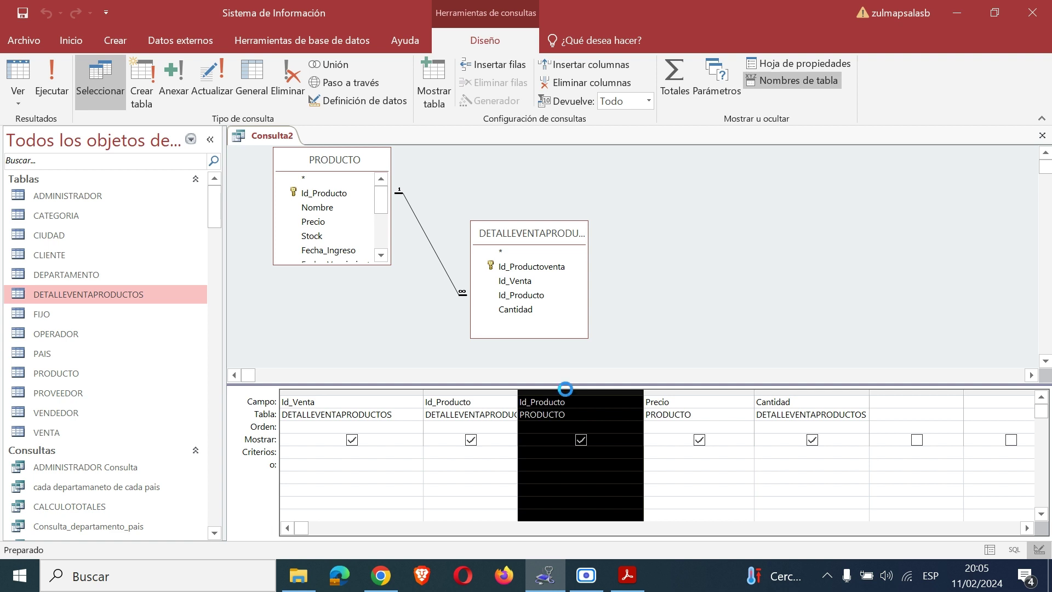
pyautogui.press('Delete')
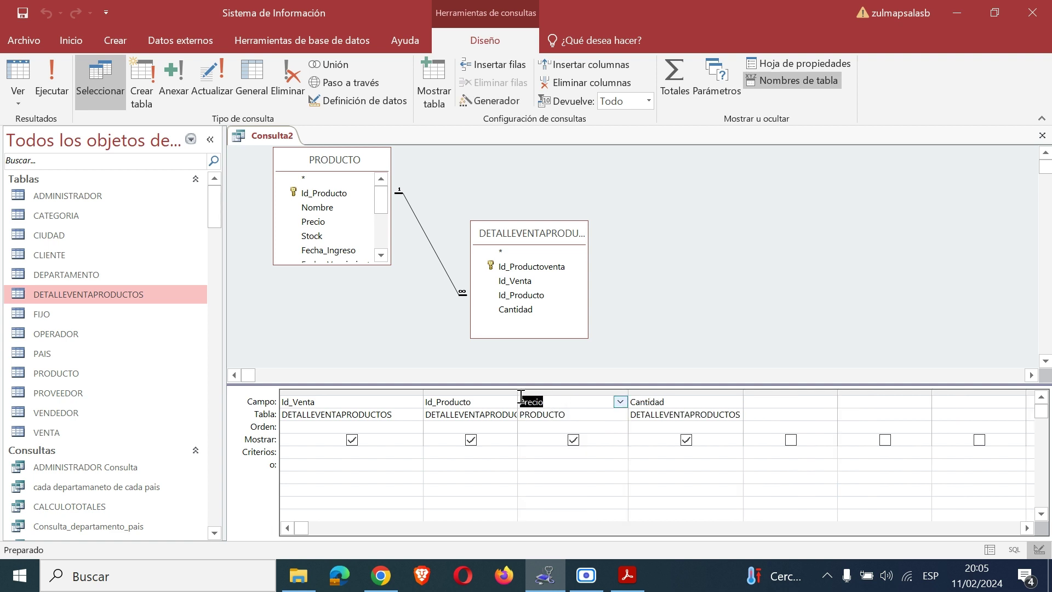
pyautogui.moveTo(518, 394); pyautogui.dragTo(546, 392)
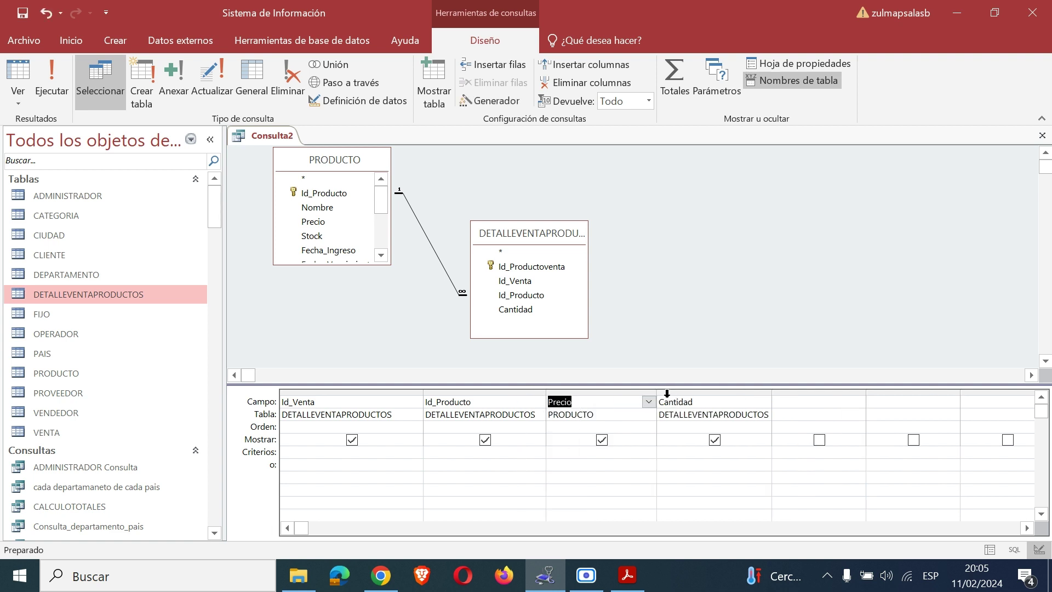
pyautogui.moveTo(657, 390); pyautogui.dragTo(681, 392)
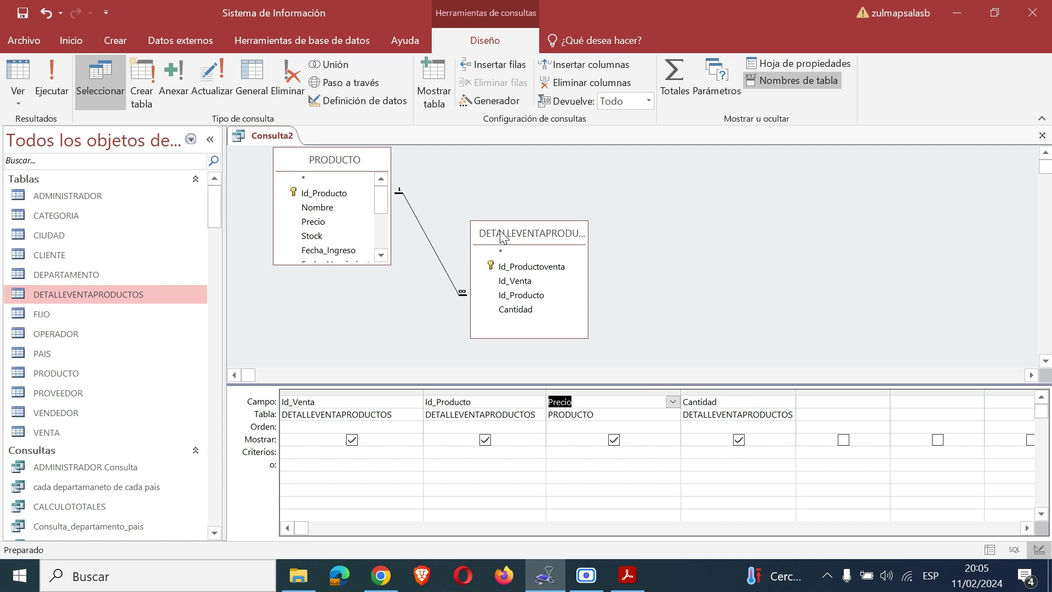
# Add the calculated field "Total: [Precio]*[Cantidad]" after Cantidad in the query grid and widen its column to fit the expression
pyautogui.click(829, 406)
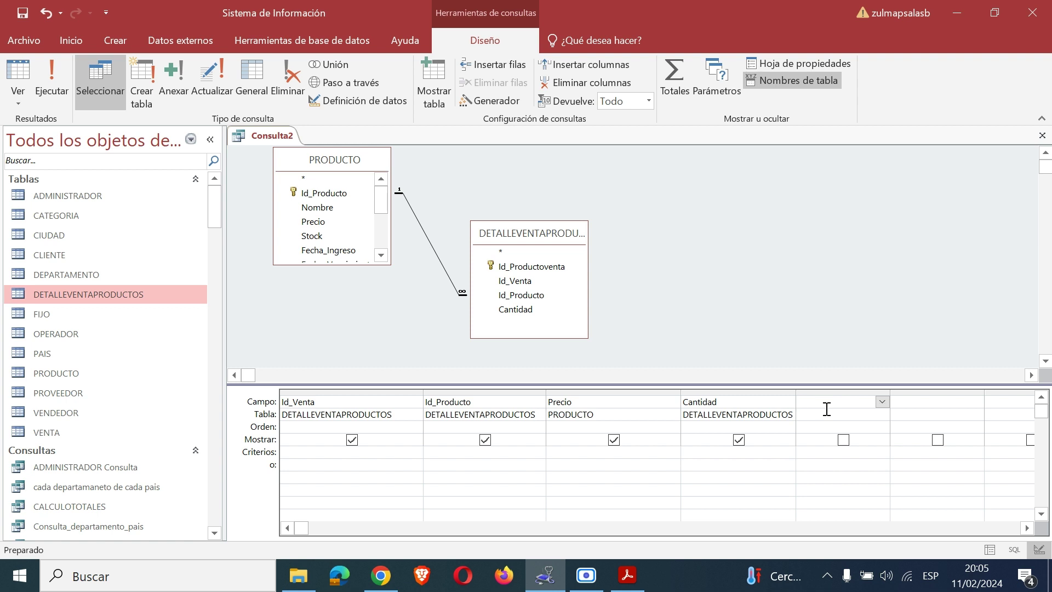
pyautogui.write('Tota')
pyautogui.write('l')
pyautogui.write(': [Precio]*[')
pyautogui.write('Cantida')
pyautogui.write('d')
pyautogui.click(876, 479)
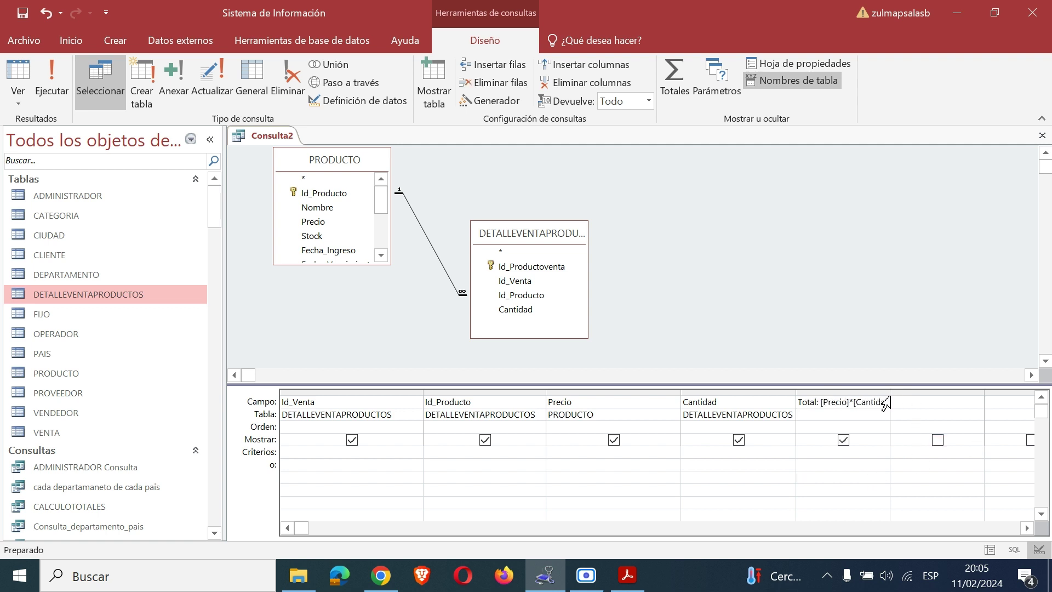
pyautogui.moveTo(887, 402); pyautogui.dragTo(951, 401)
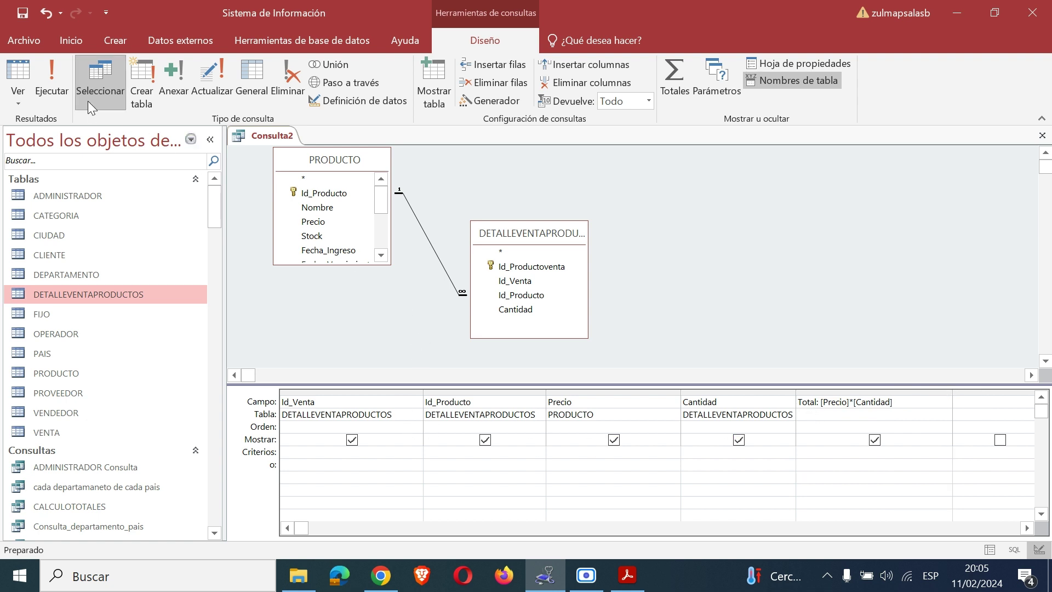
# Run the query, widen its Total column, and test the calculation by setting the first record's Cantidad to 1 and finally to 2
pyautogui.click(56, 80)
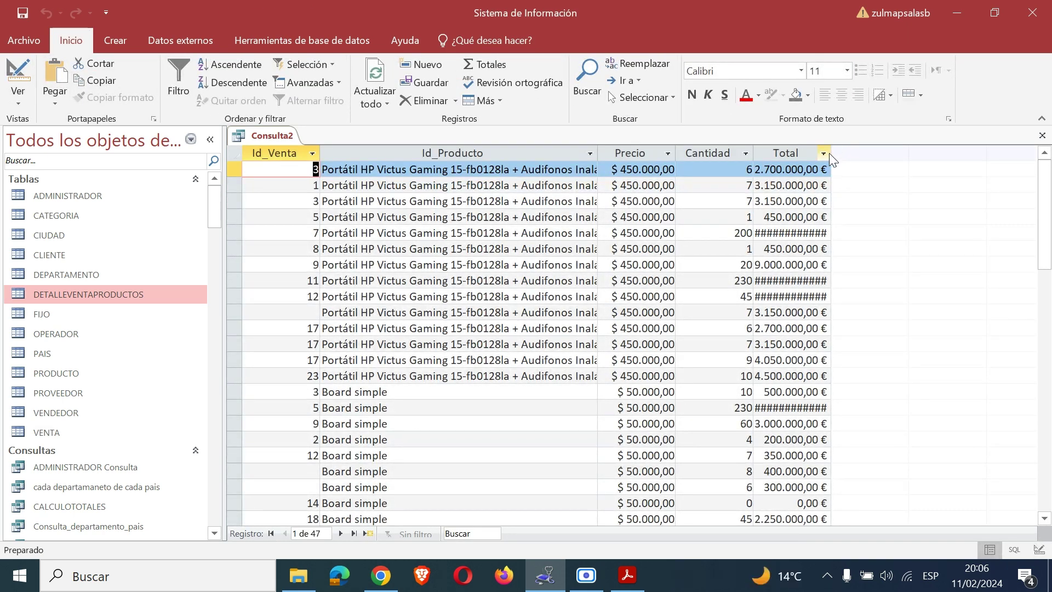
pyautogui.moveTo(831, 154); pyautogui.dragTo(995, 171)
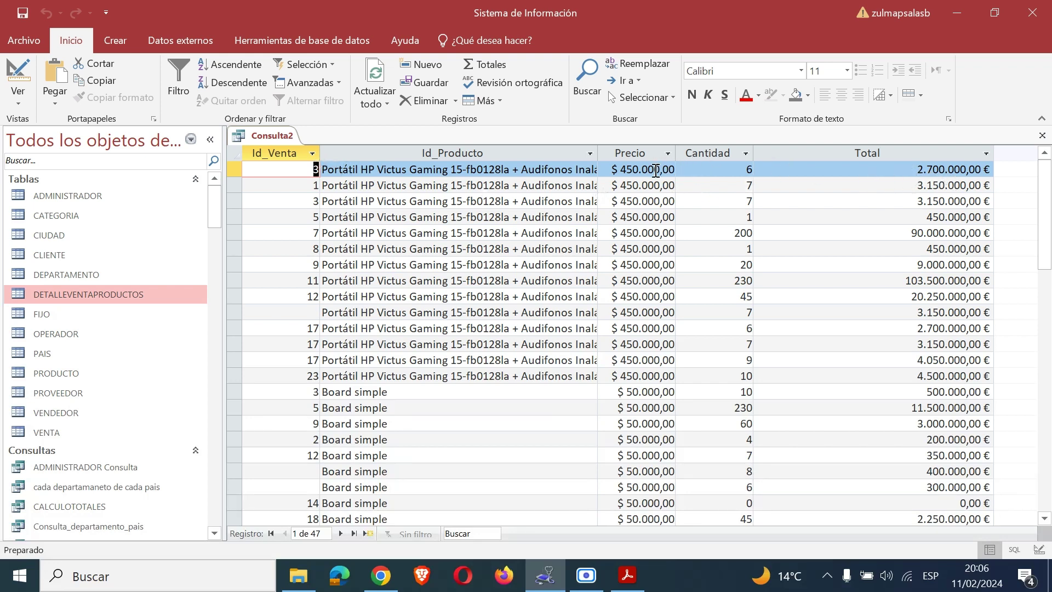
pyautogui.click(748, 168)
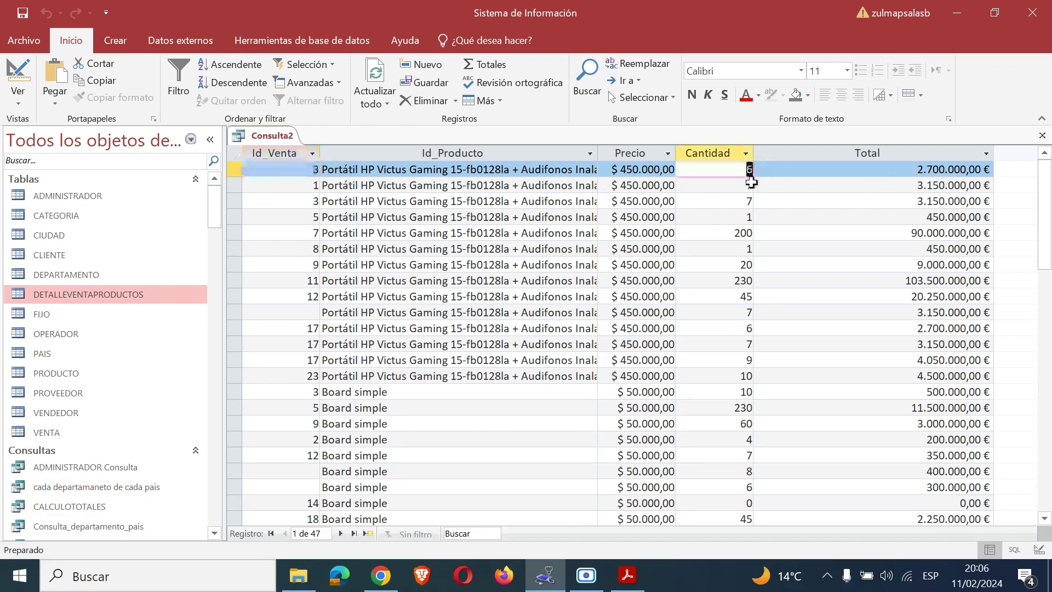
pyautogui.write('1')
pyautogui.press('Tab')
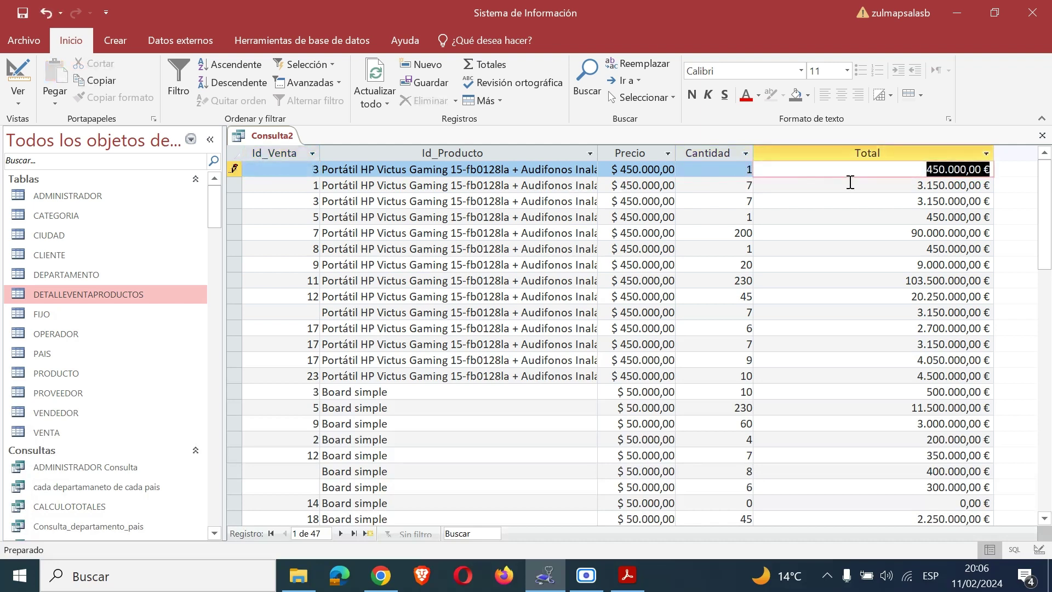
pyautogui.doubleClick(748, 169)
pyautogui.write('2')
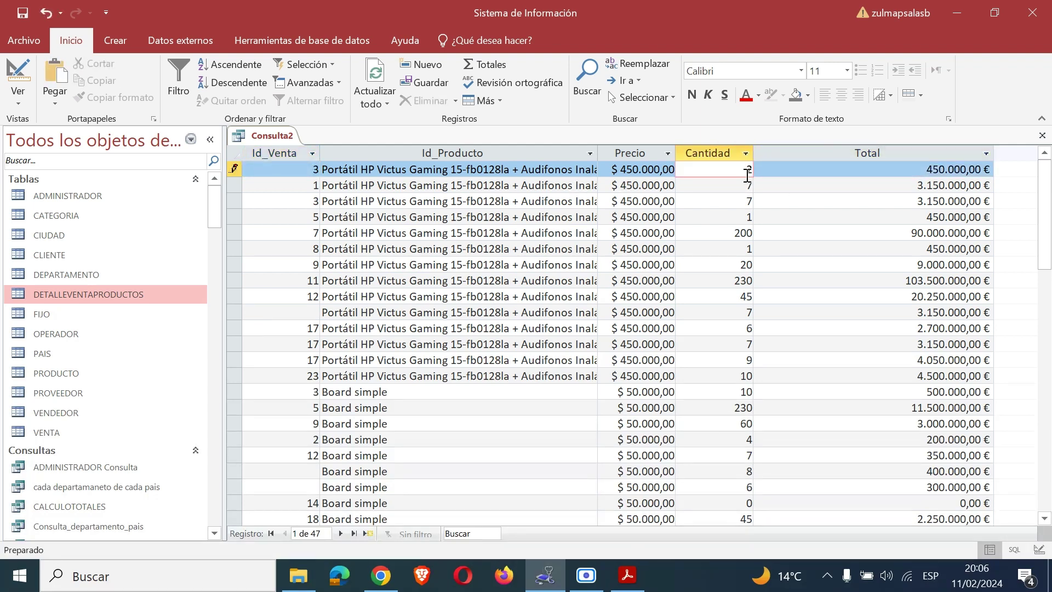
pyautogui.press('Tab')
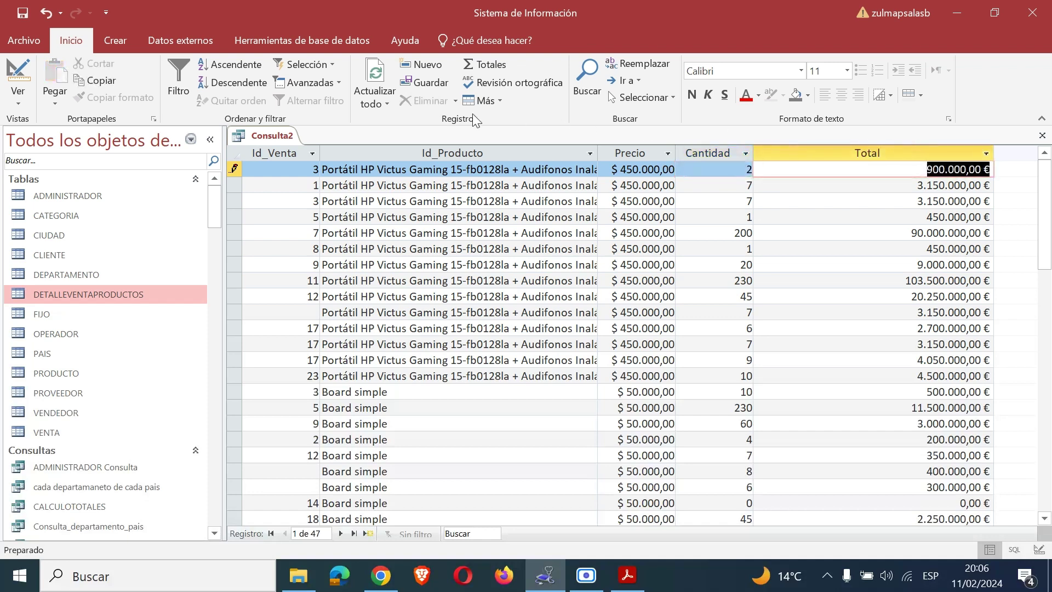
# Return the query to design view, save it as Cst_PrecioCantidad_Total, and close it
pyautogui.click(1039, 549)
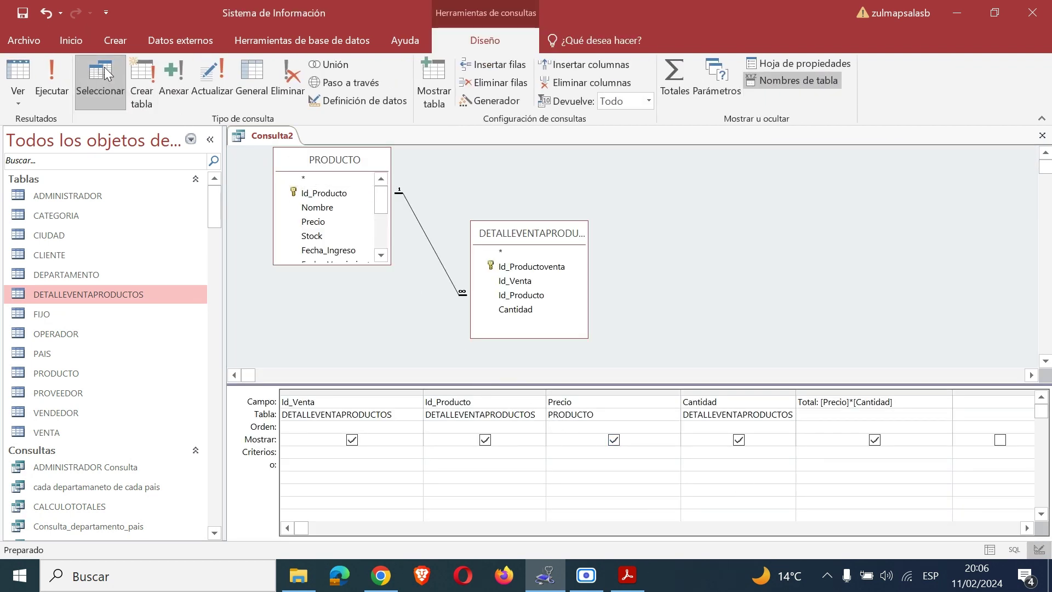
pyautogui.click(23, 12)
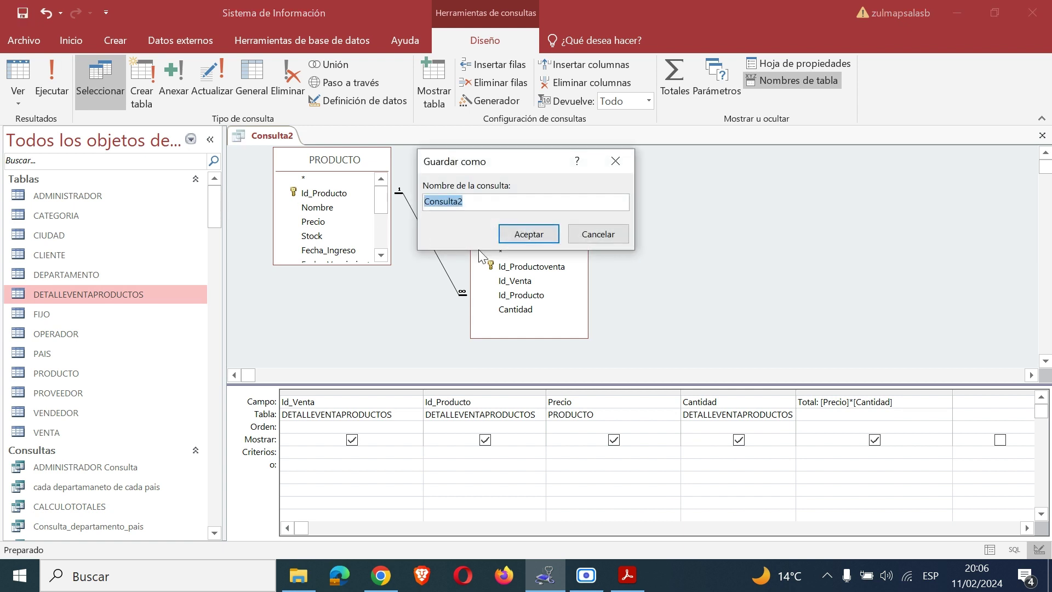
pyautogui.write('Cts')
pyautogui.press('BackSpace')
pyautogui.press('BackSpace')
pyautogui.write('st_PrecioCa')
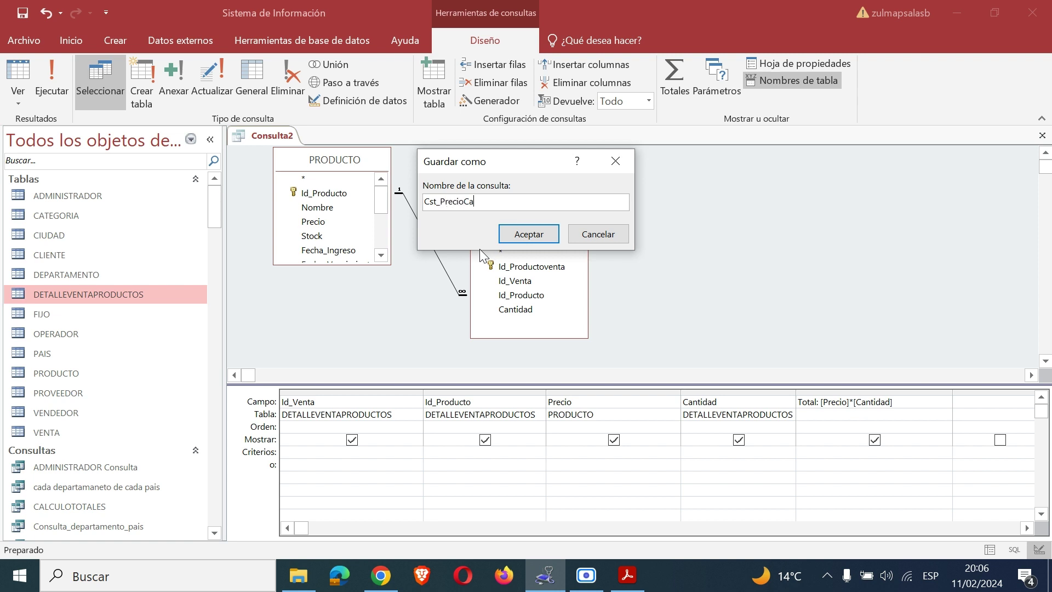
pyautogui.write('ntidad_Total')
pyautogui.press('Right')
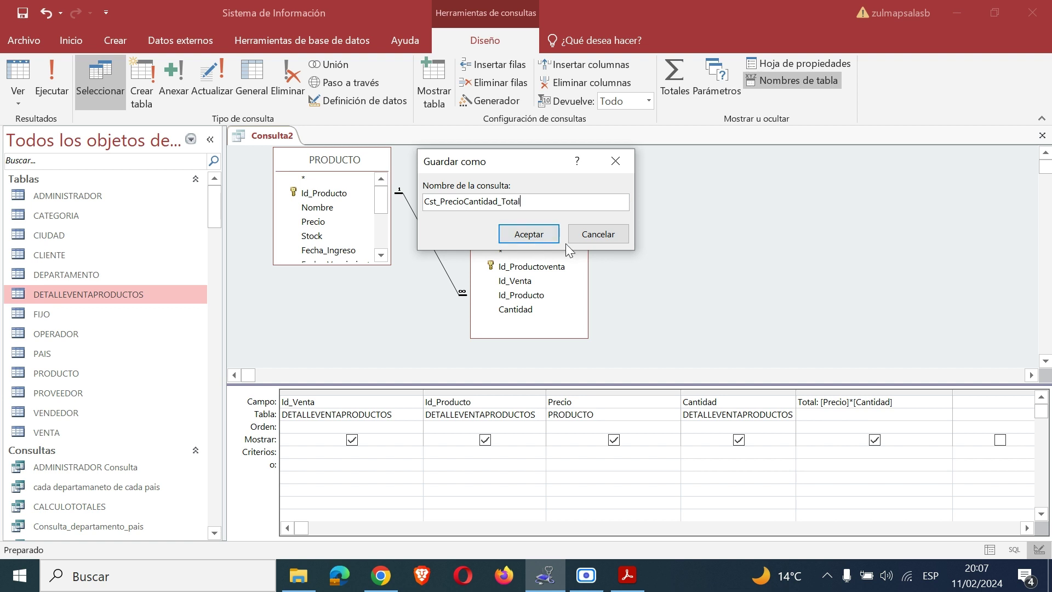
pyautogui.click(542, 236)
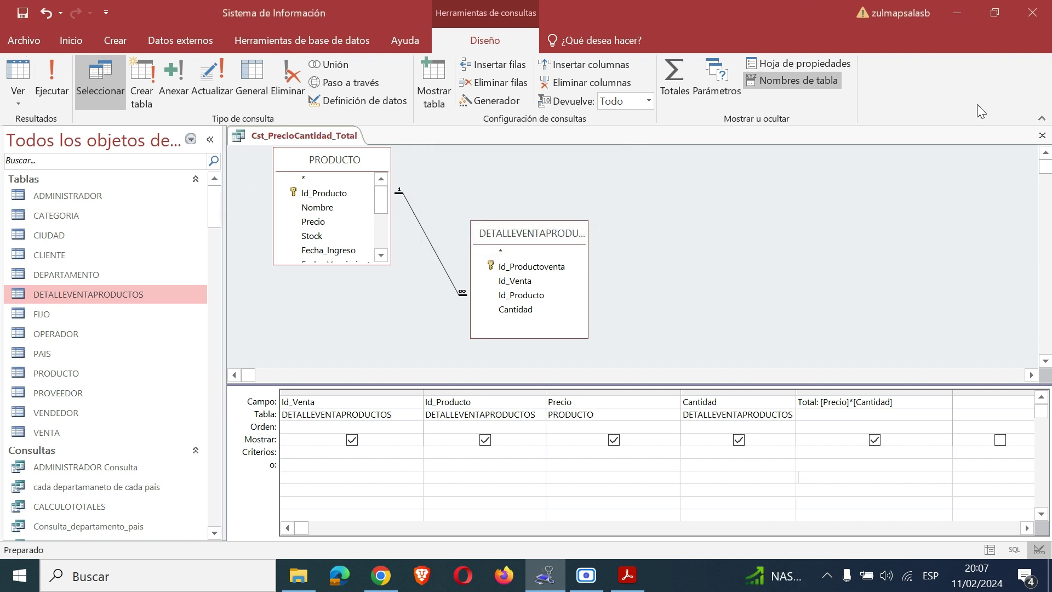
pyautogui.click(1043, 136)
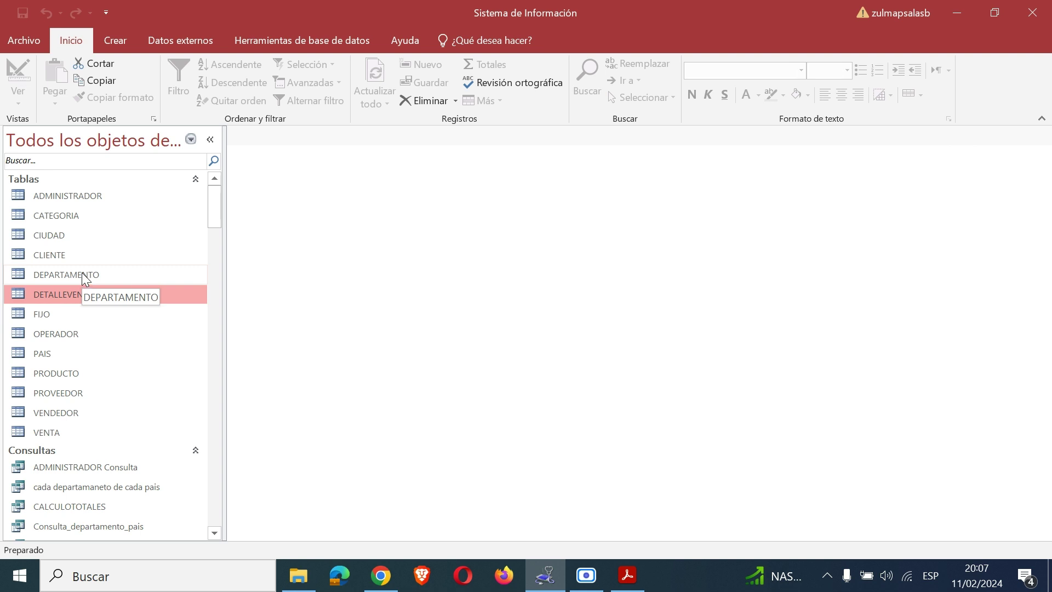
# Switch to the Acrobat guide and review pages 47 to 49 on the total query, the VENTA form layout and the sub-form fields
pyautogui.click(627, 575)
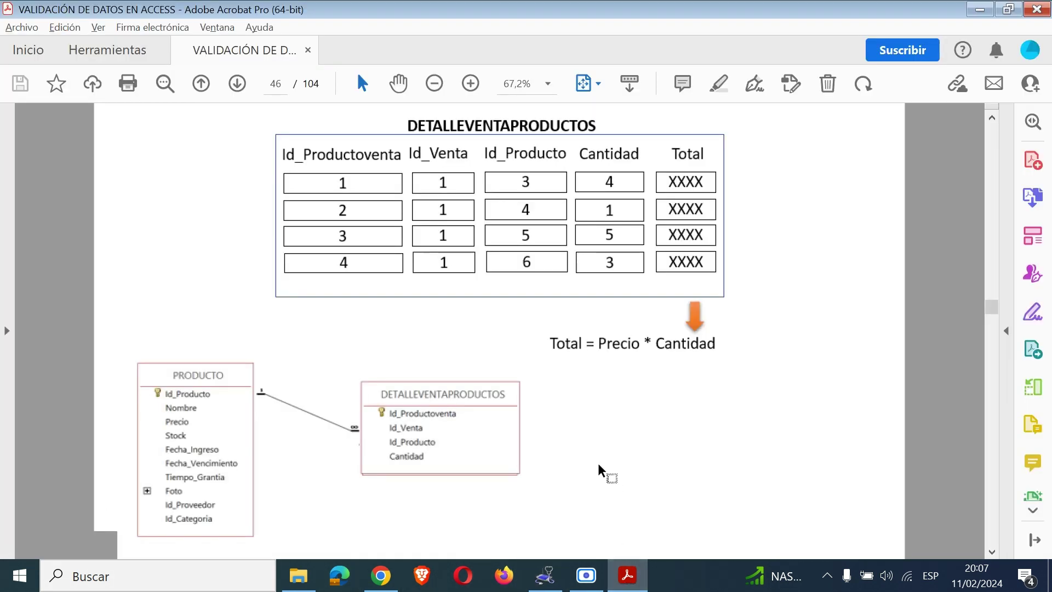
pyautogui.scroll(-1, 608, 445)
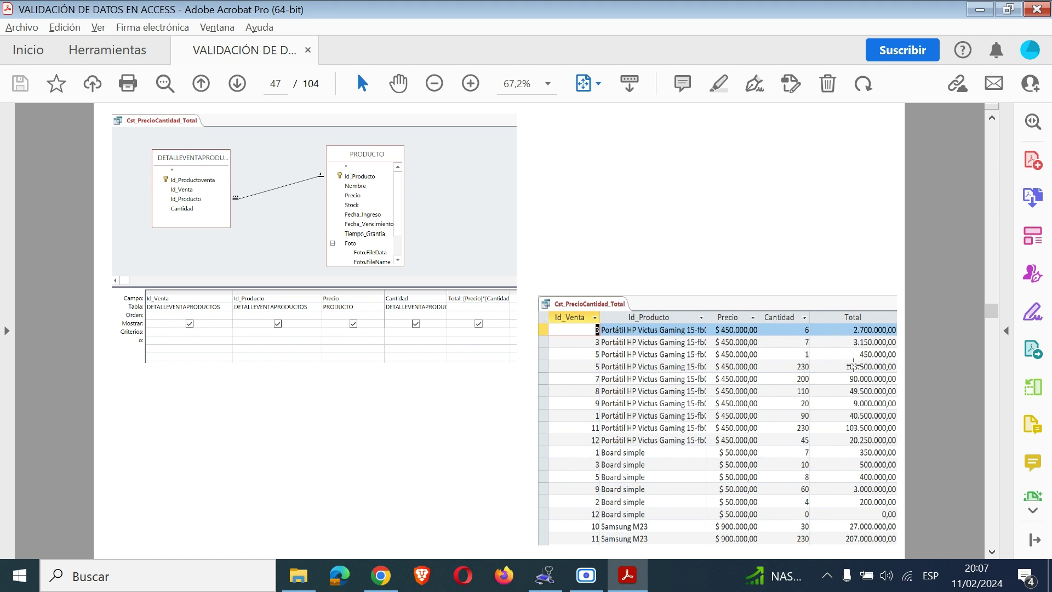
pyautogui.scroll(-3, 856, 362)
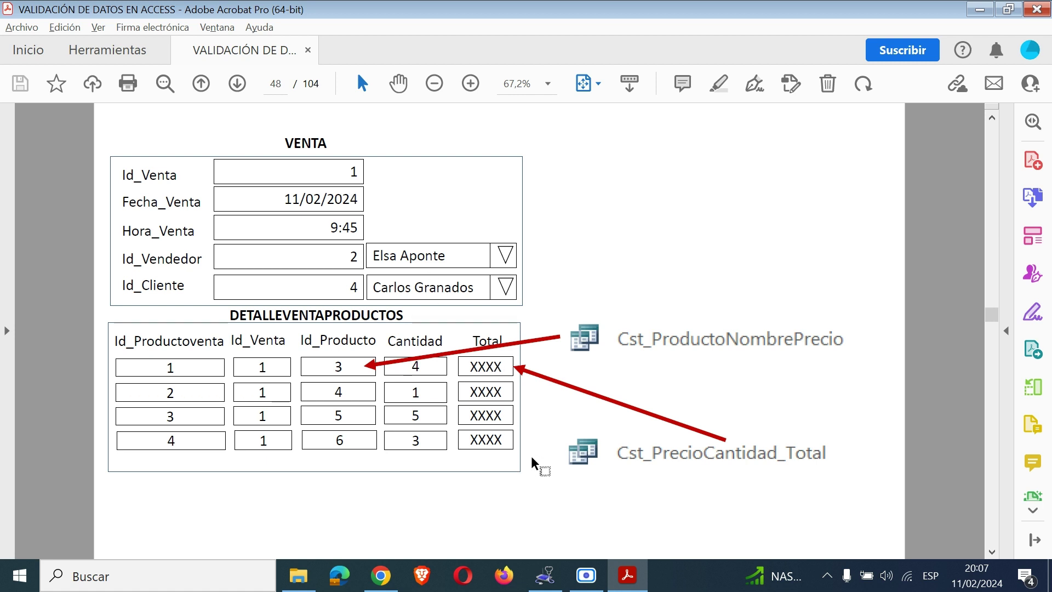
pyautogui.scroll(-3, 533, 462)
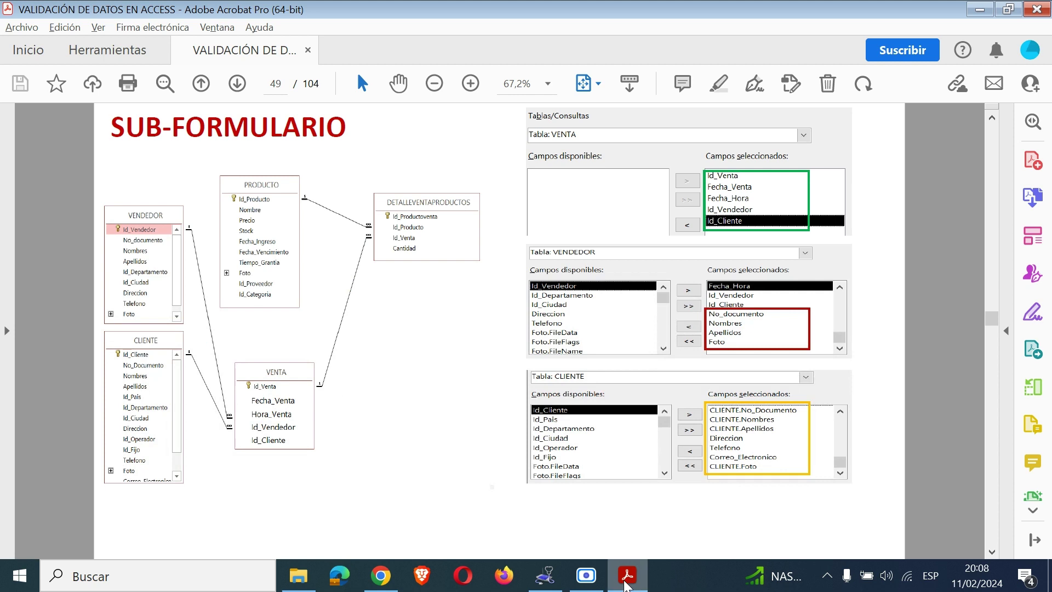
# Switch back to Access and start the Form Wizard for a new form
pyautogui.click(545, 576)
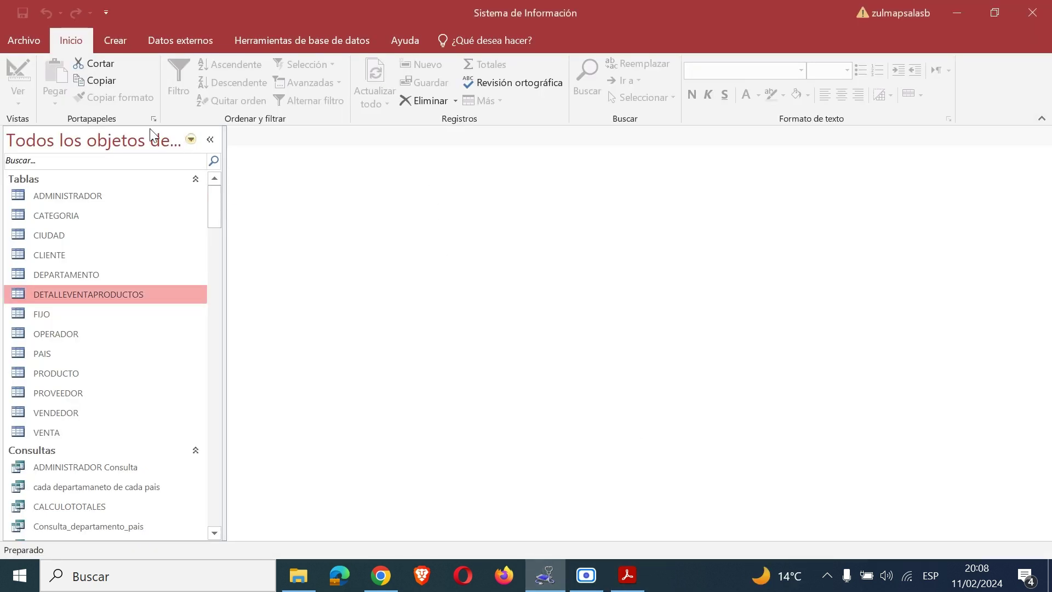
pyautogui.click(627, 575)
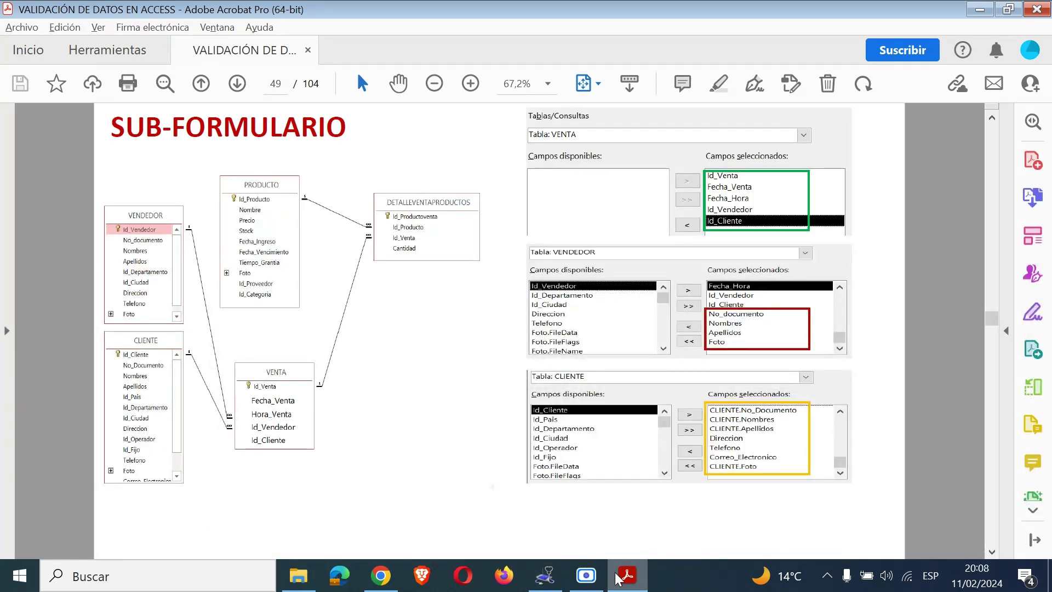
pyautogui.hotkey('alt', 'Tab')
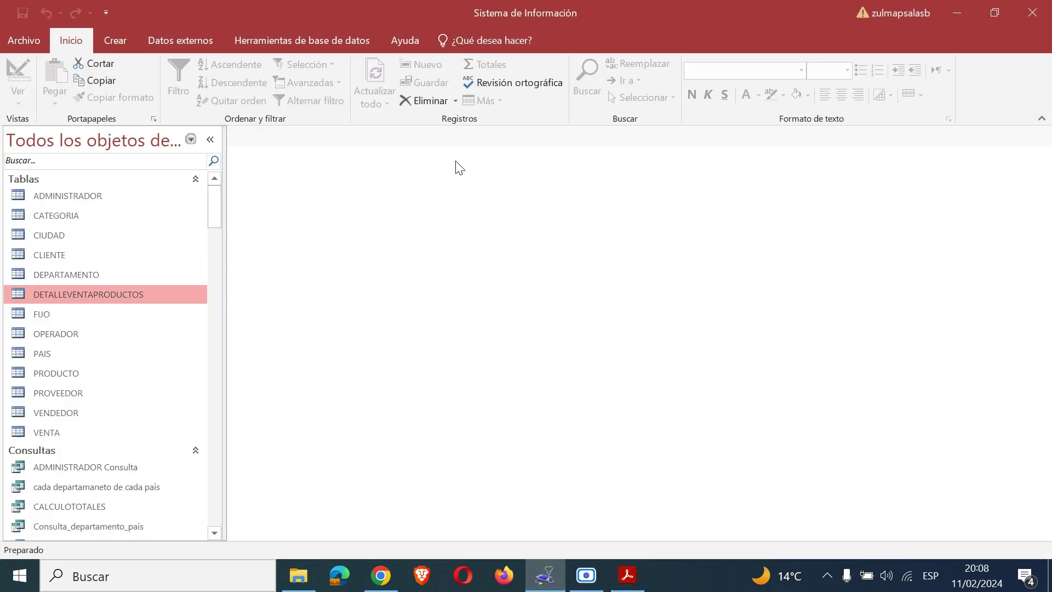
pyautogui.click(127, 44)
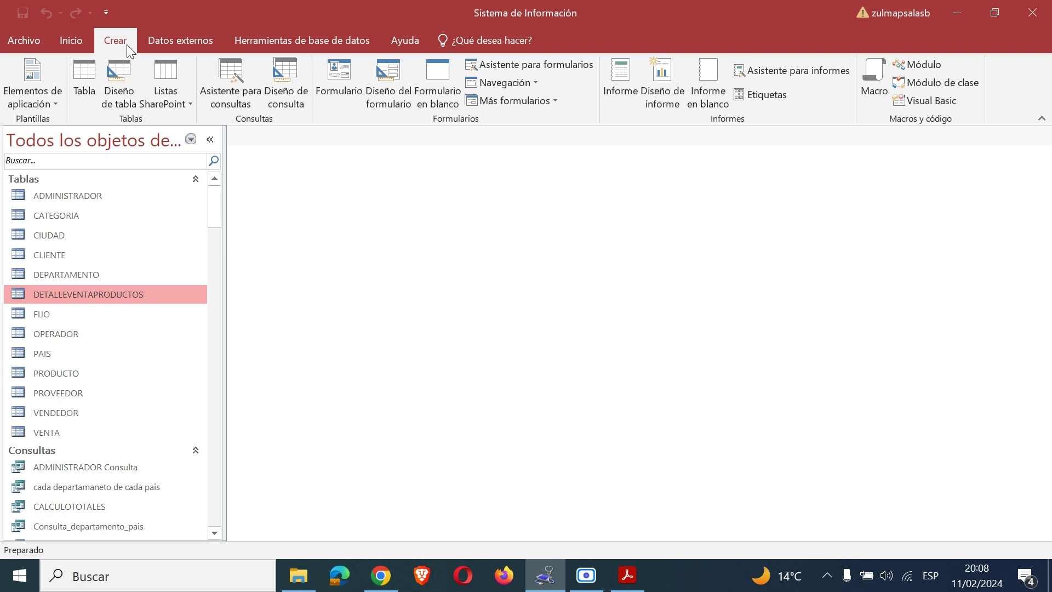
pyautogui.click(517, 66)
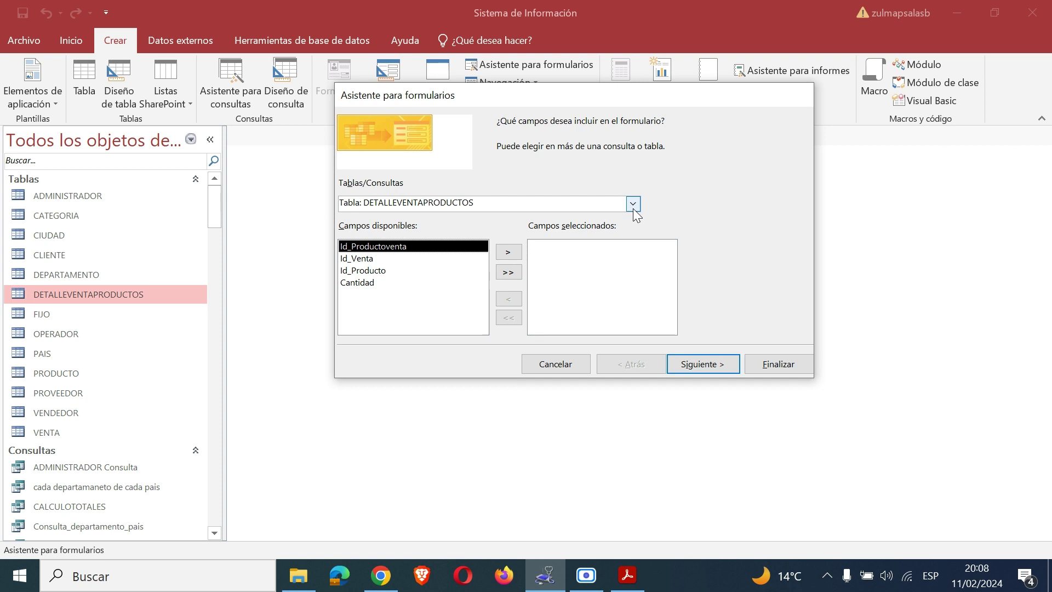
# Examine the VENTA table in the sub-form diagram of the Acrobat guide, marking the area around it, and return to Access
pyautogui.hotkey('alt', 'Tab')
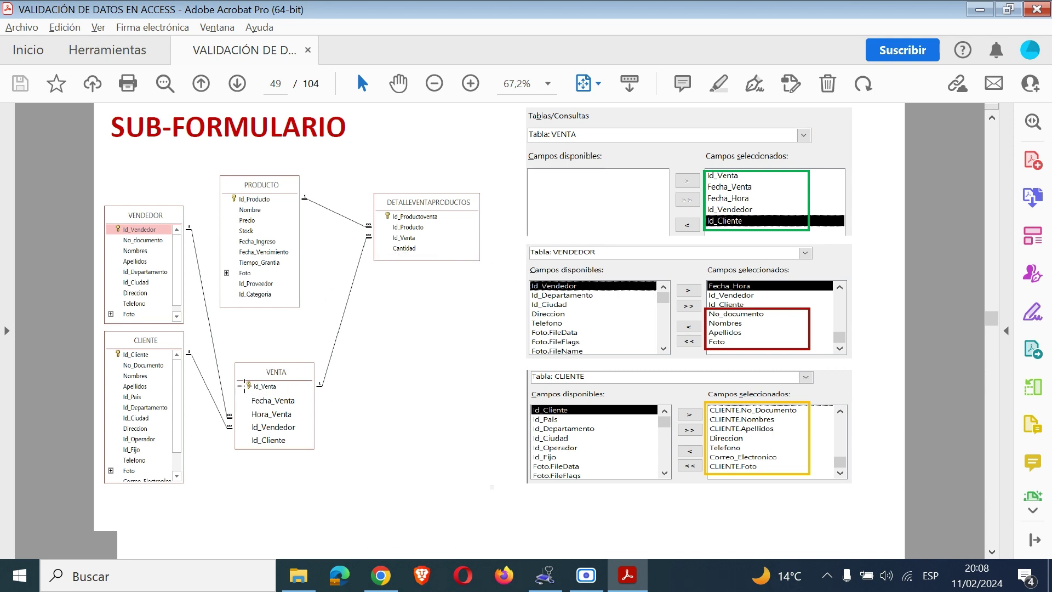
pyautogui.click(224, 348)
pyautogui.moveTo(224, 348); pyautogui.dragTo(363, 482)
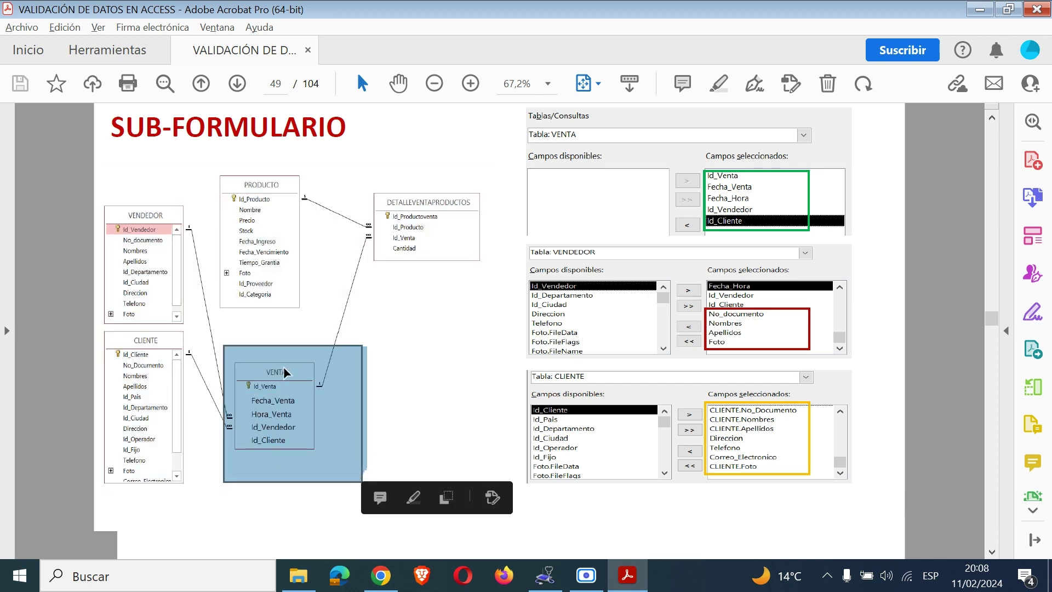
pyautogui.hotkey('alt', 'Tab')
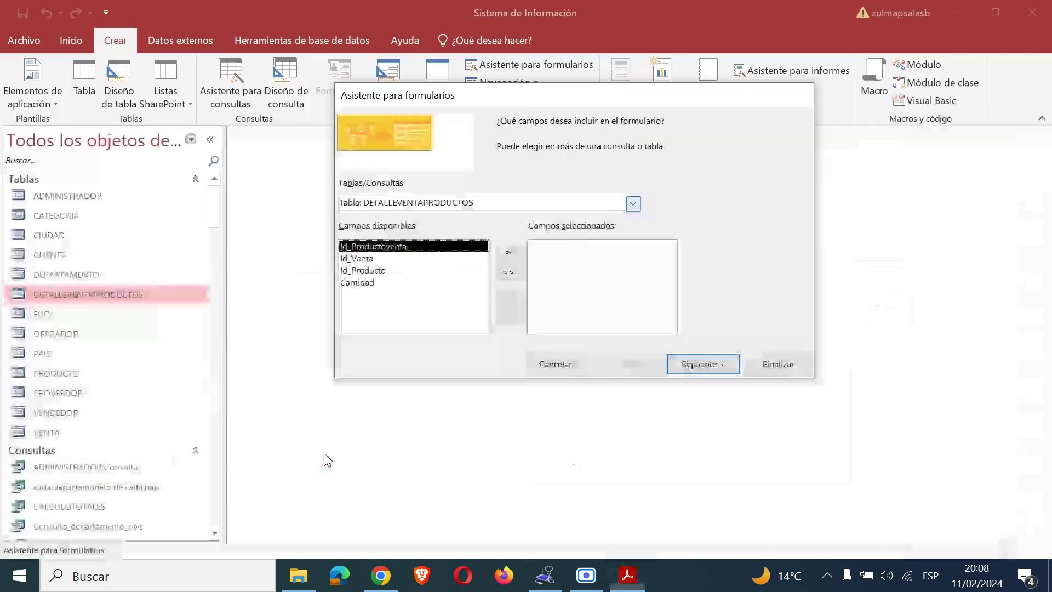
# Choose the VENTA table as the form's source and include all its fields, from Id_Venta to Id_Cliente
pyautogui.click(632, 204)
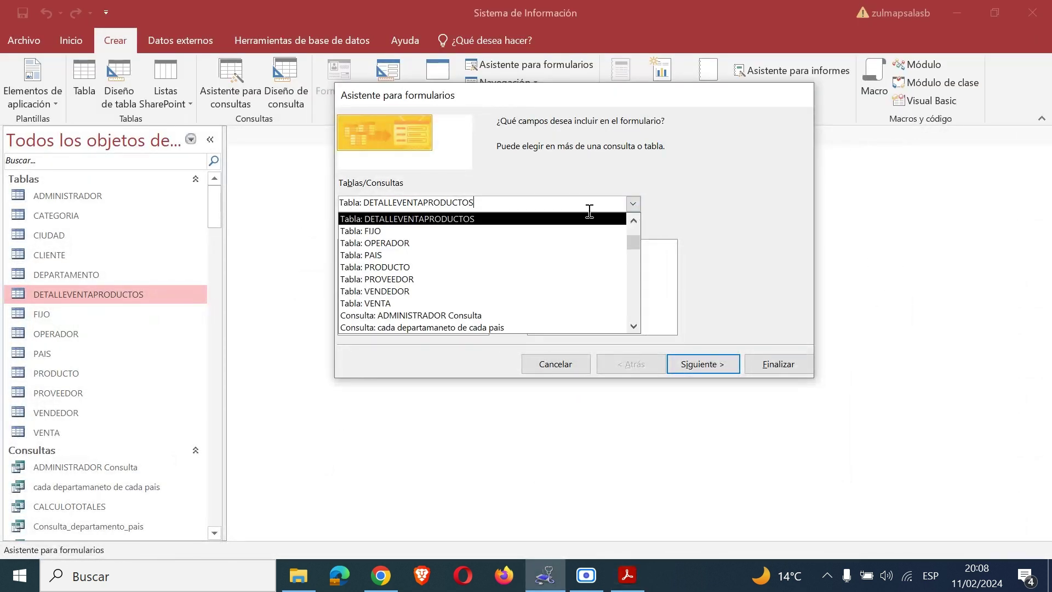
pyautogui.write('tabla: ADMINISTRADOR')
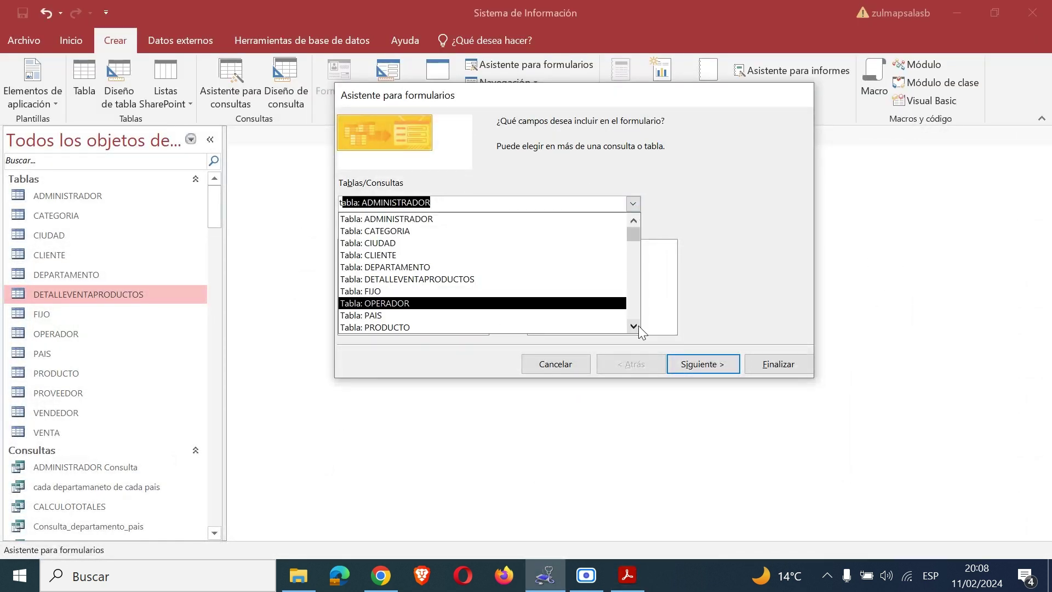
pyautogui.click(633, 327)
pyautogui.click(633, 327)
pyautogui.click(633, 326)
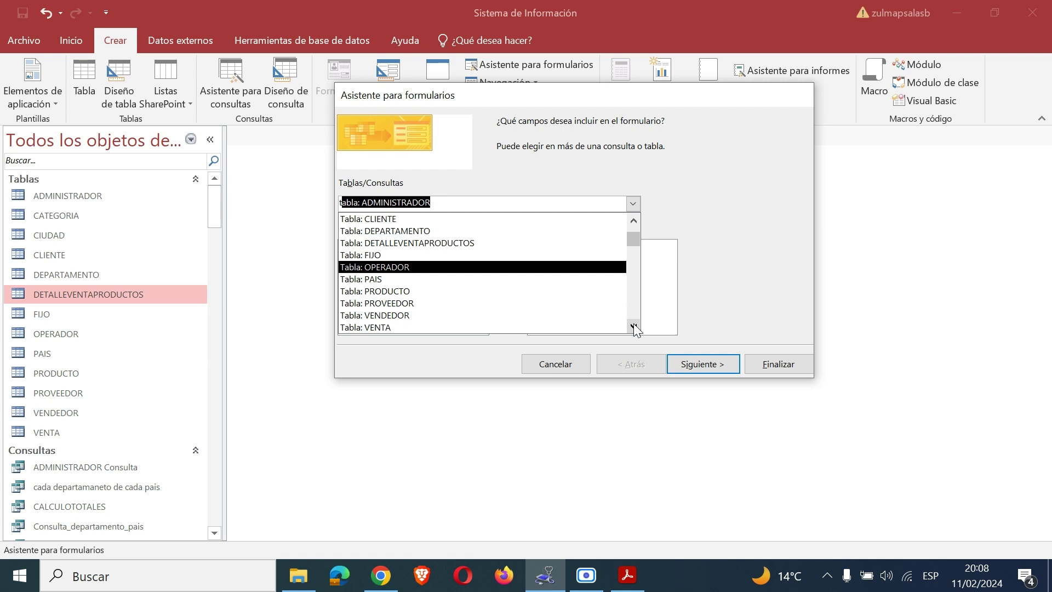
pyautogui.click(634, 327)
pyautogui.click(400, 317)
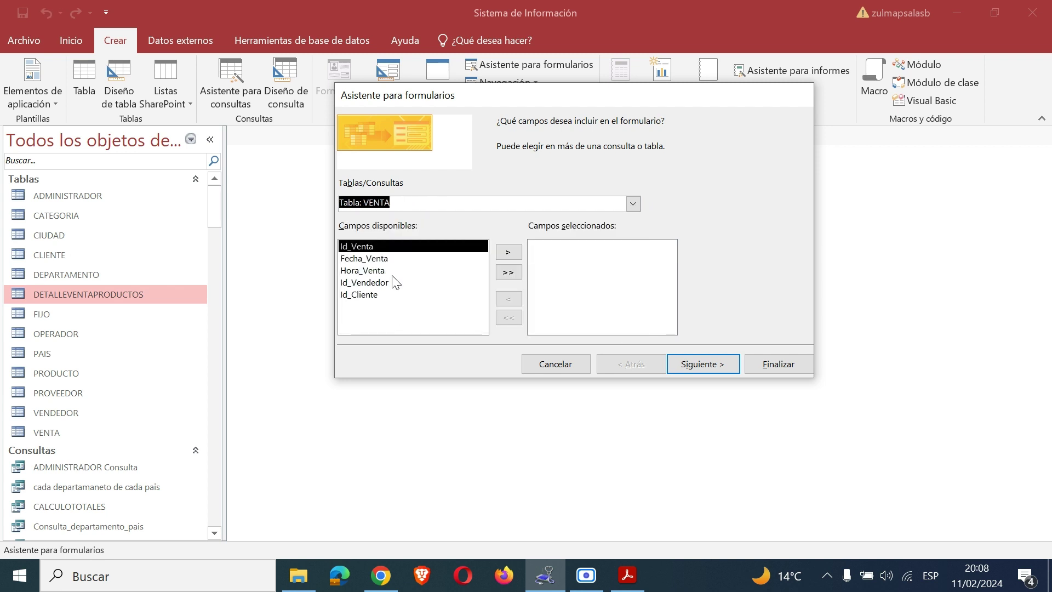
pyautogui.click(499, 274)
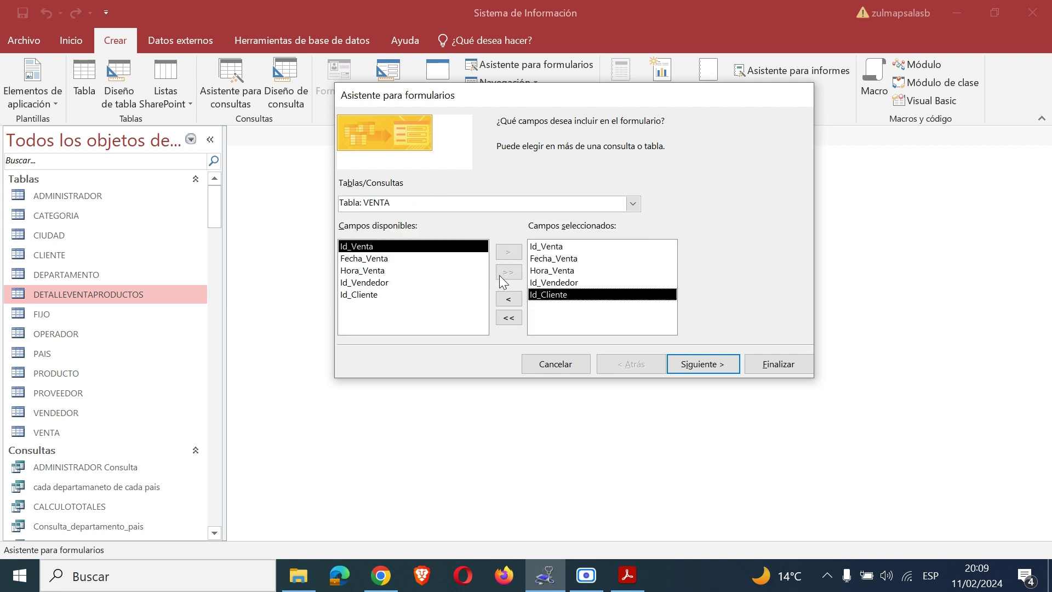
# Check the guide's sub-form page for the remaining tables and fields, clear the marked area around VENTA, and return to the wizard
pyautogui.hotkey('alt', 'Tab')
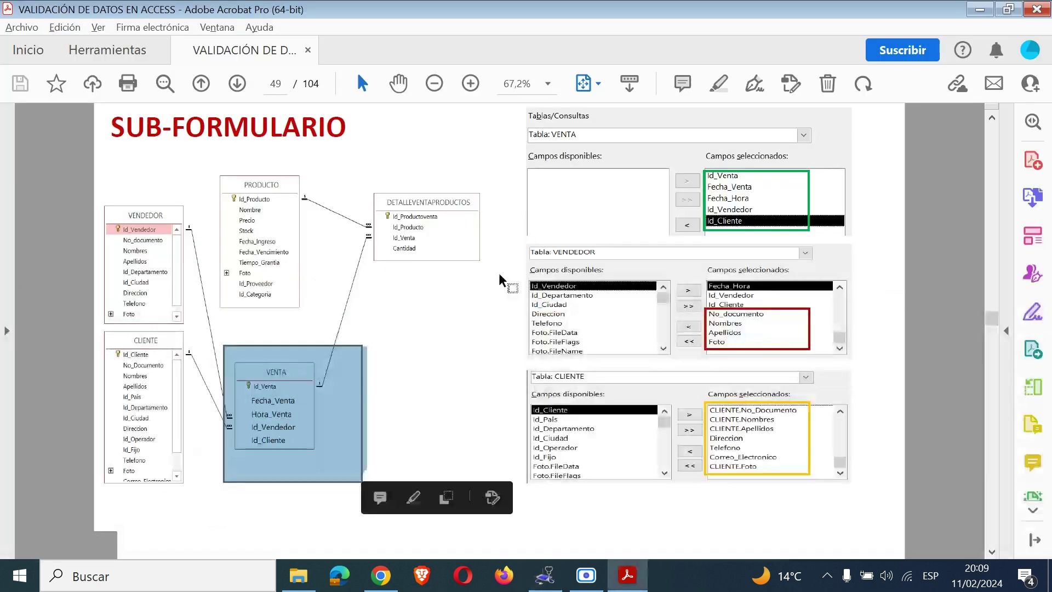
pyautogui.click(310, 341)
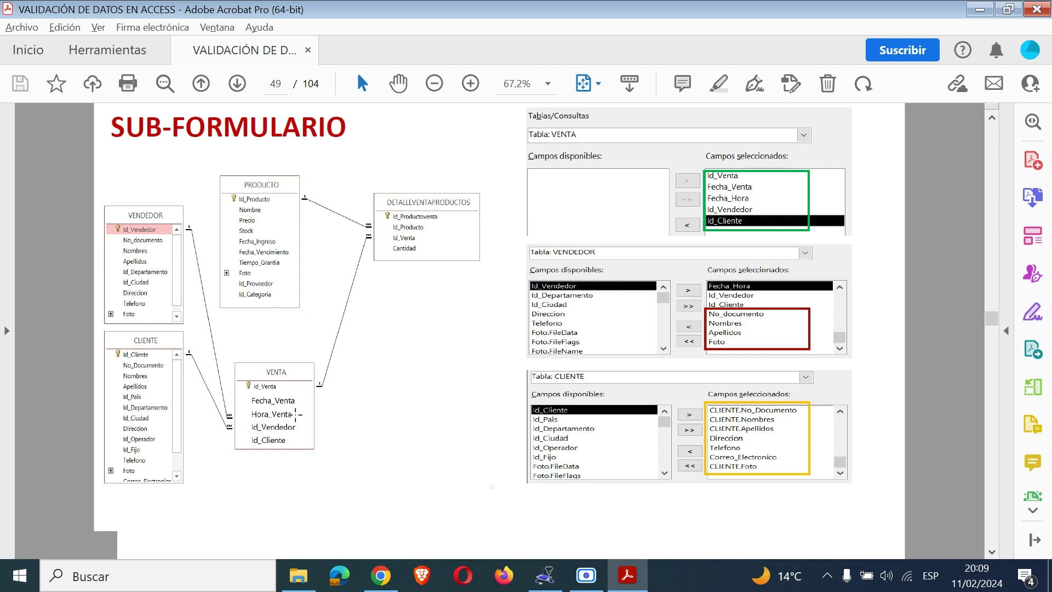
pyautogui.hotkey('alt', 'Tab')
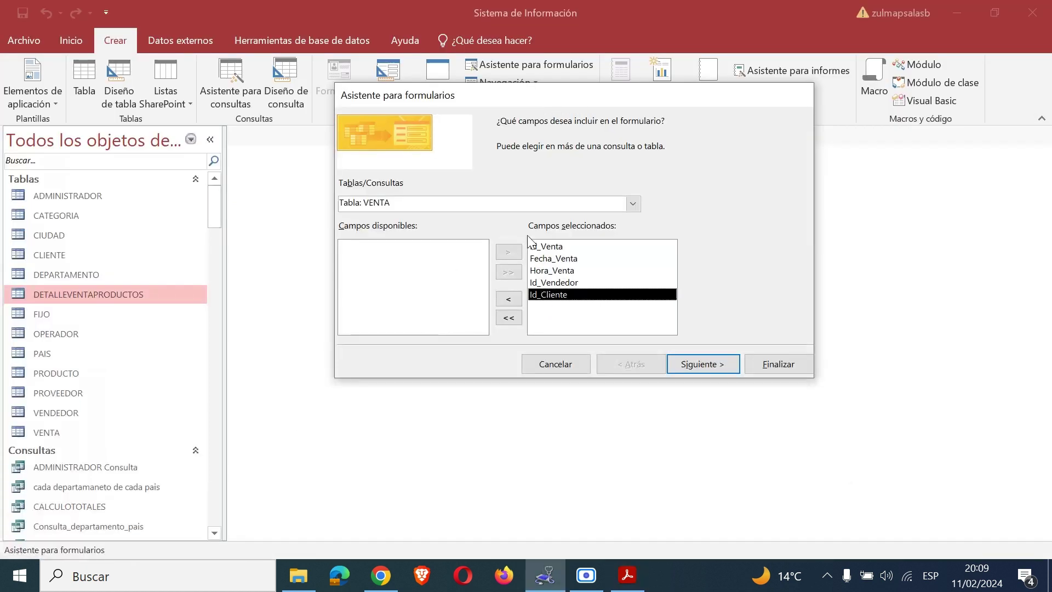
# Choose the VENDEDOR table as the next source and add its No_documento field, checking the field list in the Acrobat guide
pyautogui.click(633, 203)
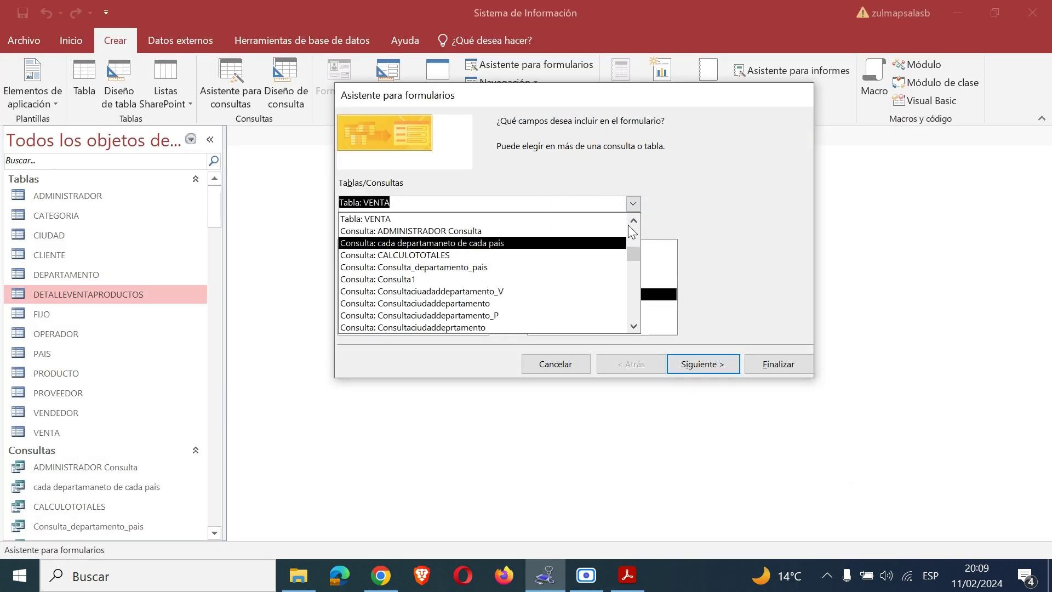
pyautogui.click(633, 219)
pyautogui.click(632, 219)
pyautogui.click(445, 231)
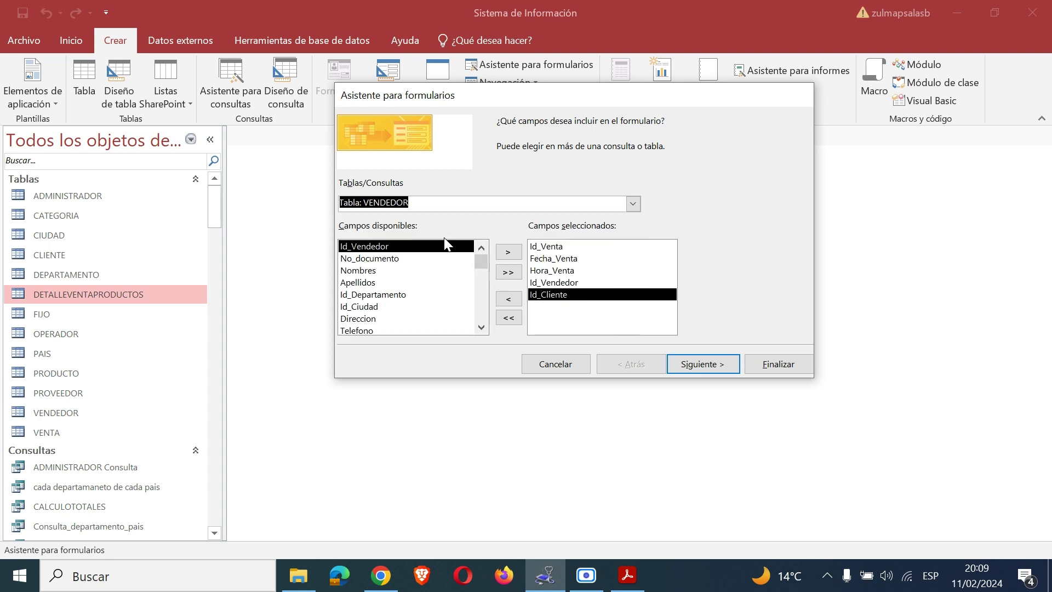
pyautogui.click(390, 258)
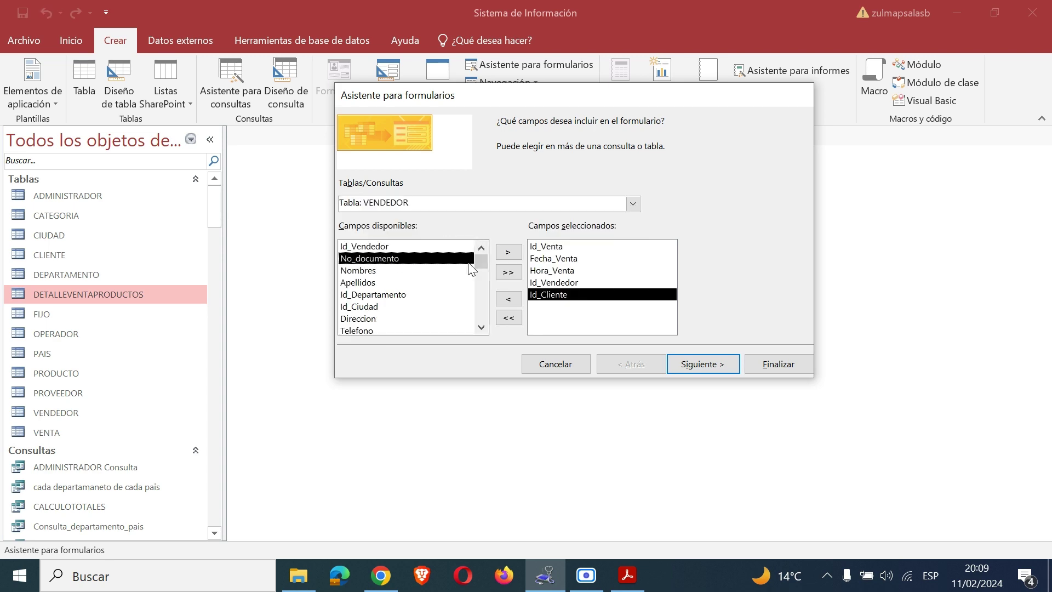
pyautogui.hotkey('alt', 'Tab')
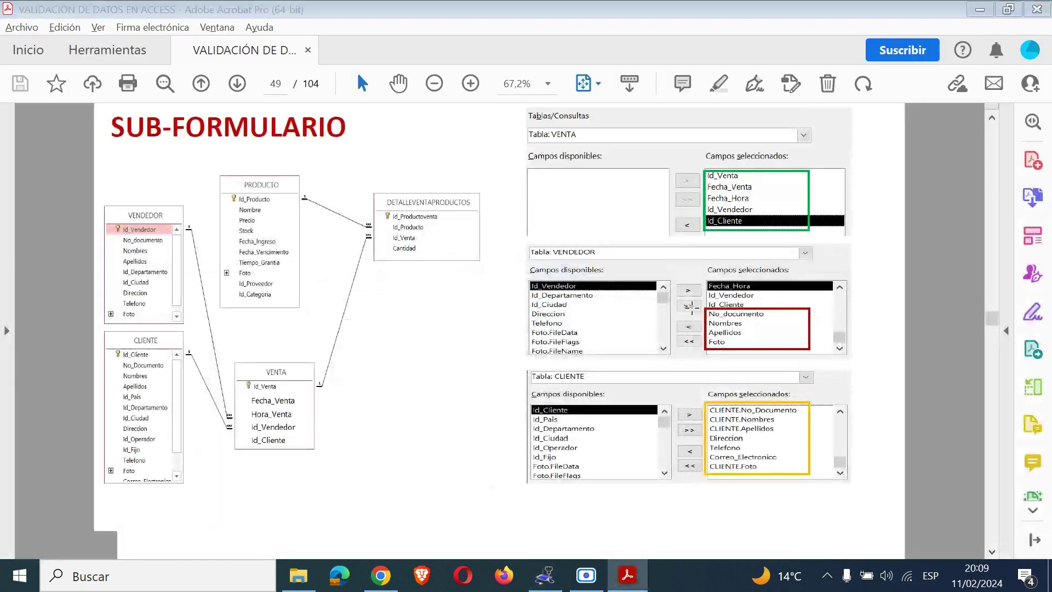
pyautogui.hotkey('alt', 'Tab')
pyautogui.click(509, 253)
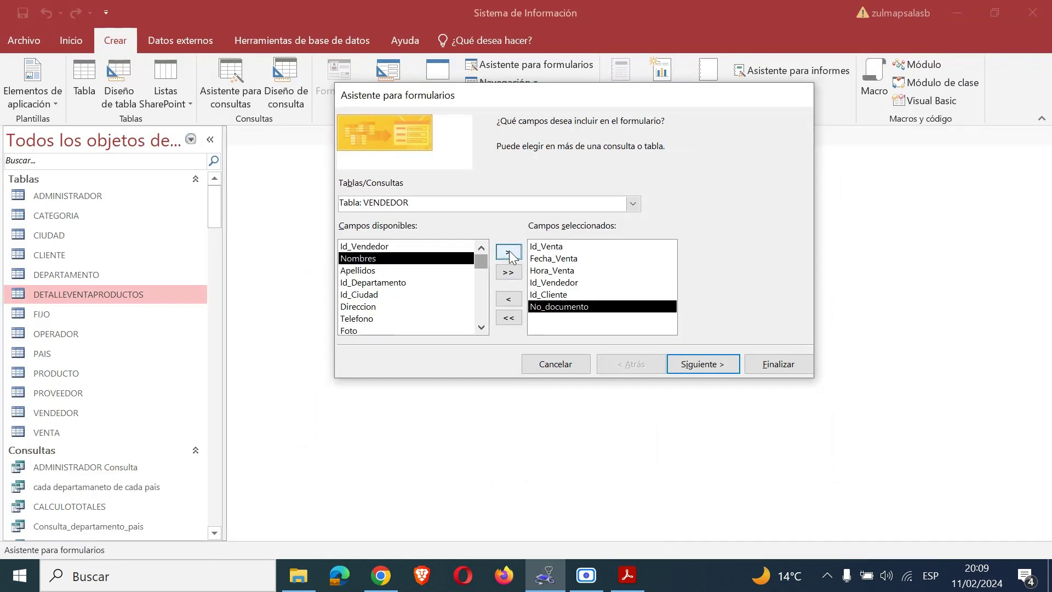
# Add the Nombres and Apellidos fields of VENDEDOR to the form, following the guide's selected fields
pyautogui.hotkey('alt', 'Tab')
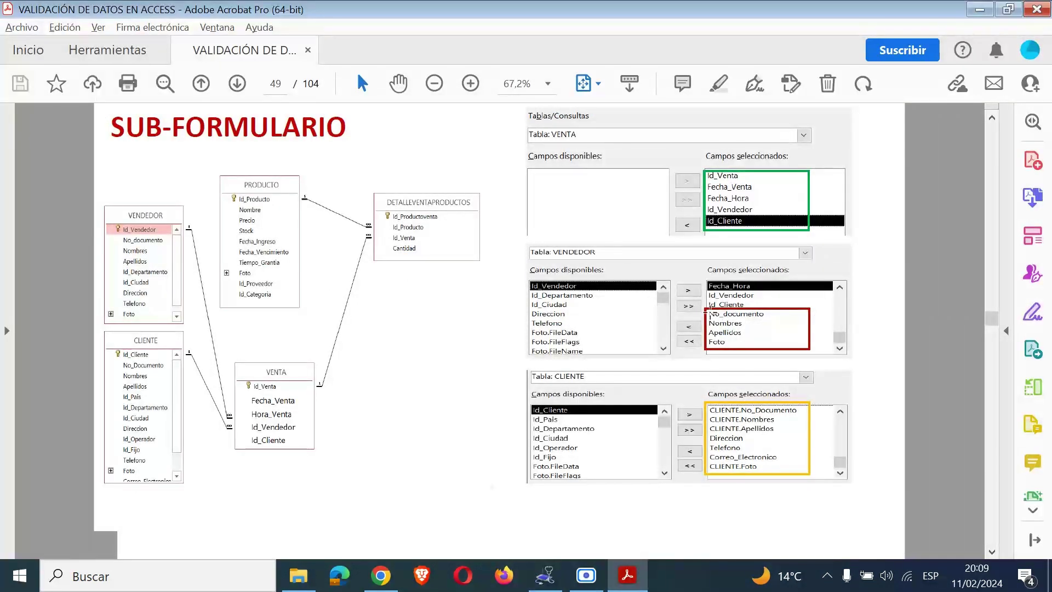
pyautogui.hotkey('alt', 'Tab')
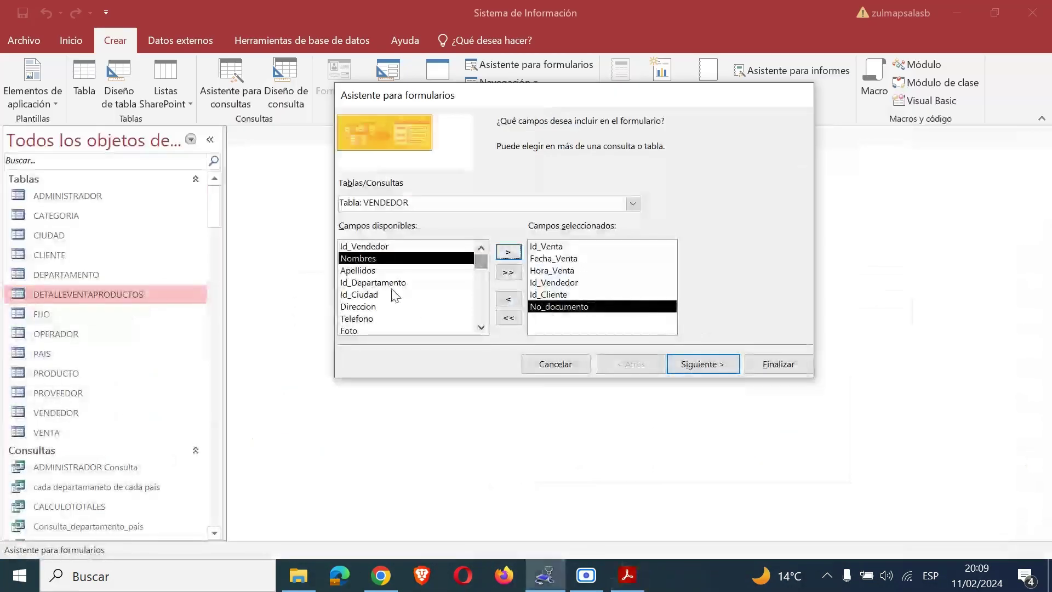
pyautogui.click(509, 252)
pyautogui.hotkey('alt', 'Tab')
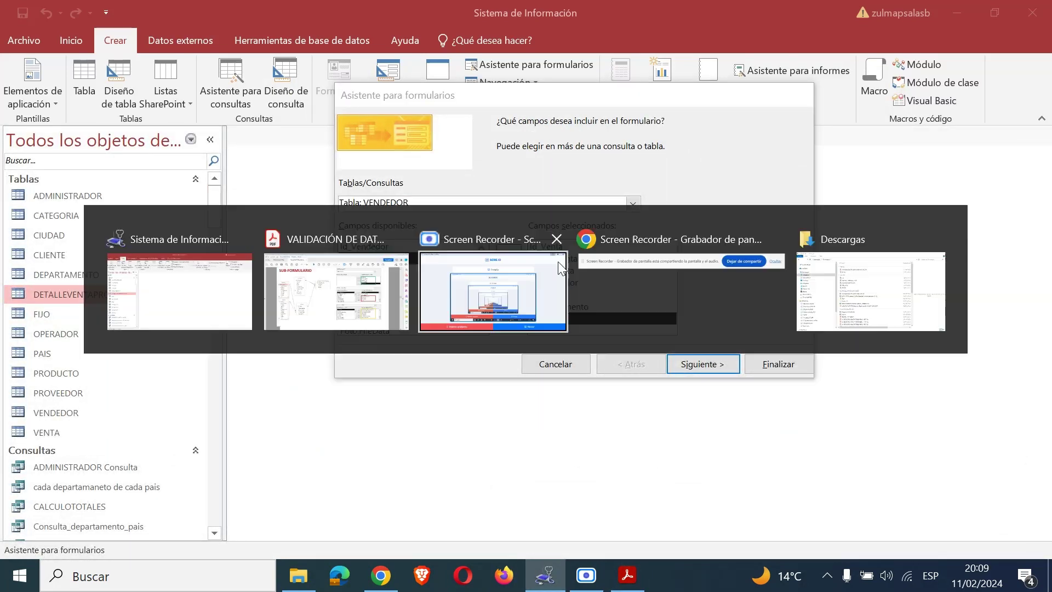
pyautogui.hotkey('alt', 'Tab')
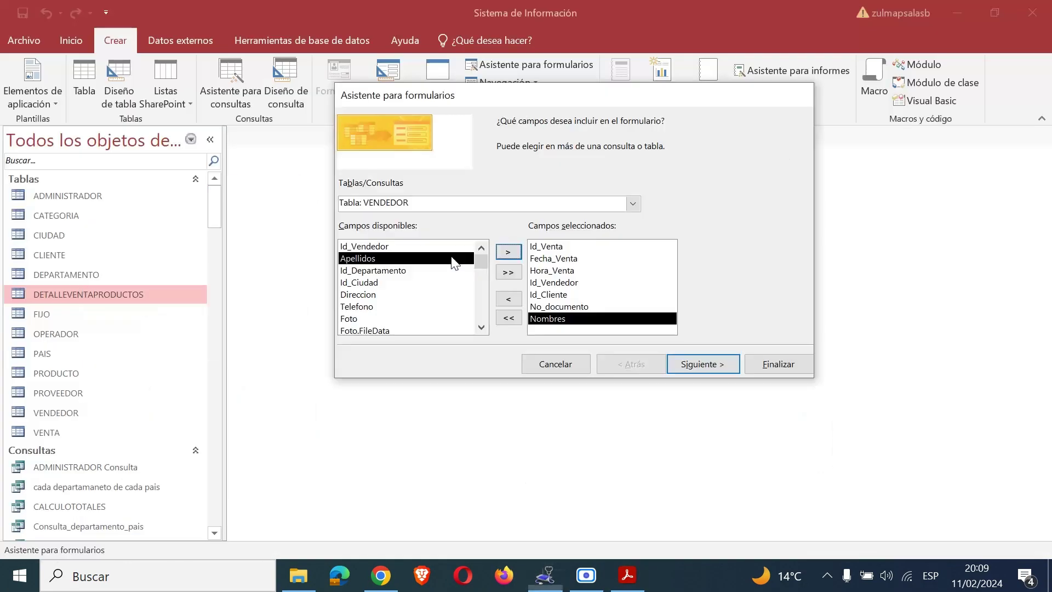
pyautogui.click(507, 253)
# Add the Foto field of VENDEDOR to the form and compare the selection with the guide in Acrobat
pyautogui.hotkey('alt', 'Tab')
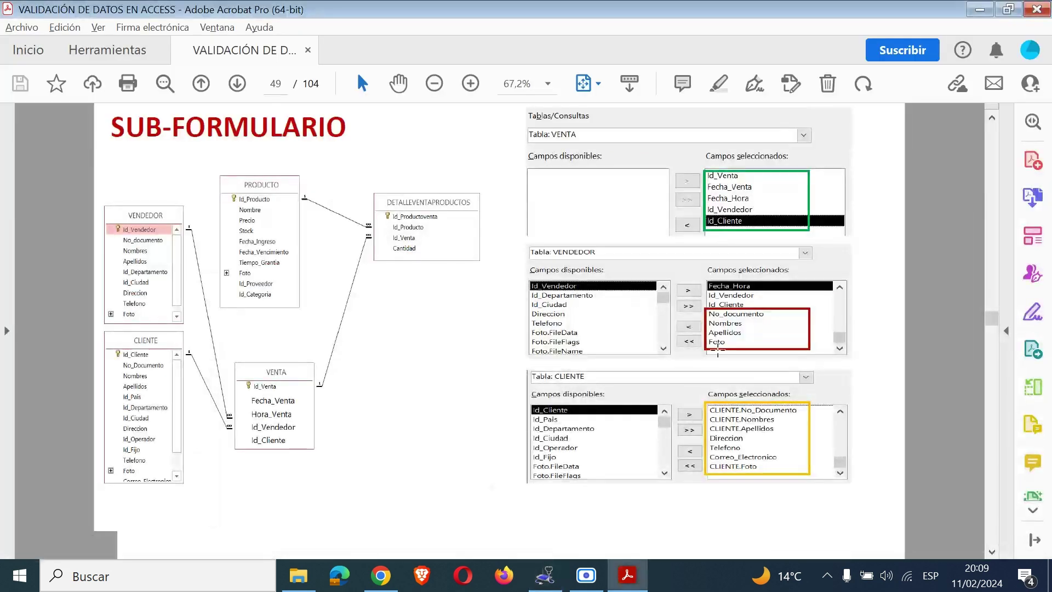
pyautogui.hotkey('alt', 'Tab')
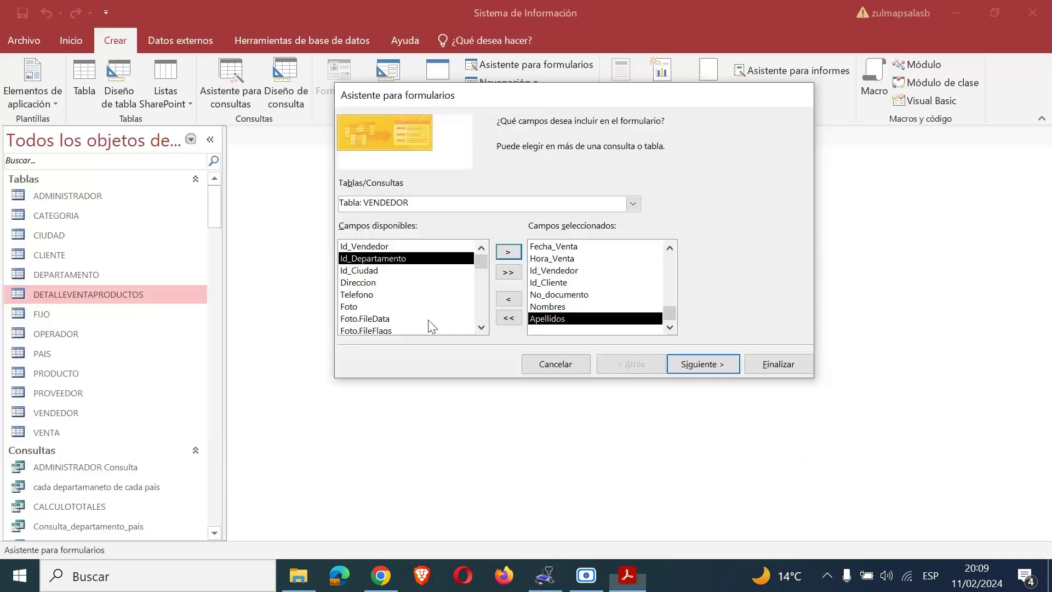
pyautogui.click(354, 306)
pyautogui.click(508, 251)
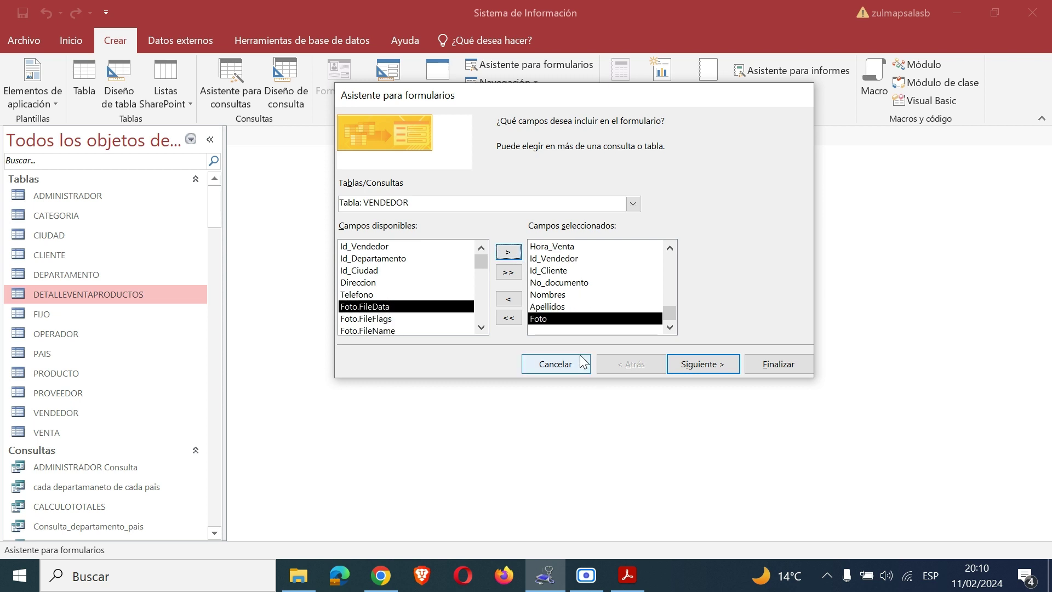
pyautogui.hotkey('alt', 'Tab')
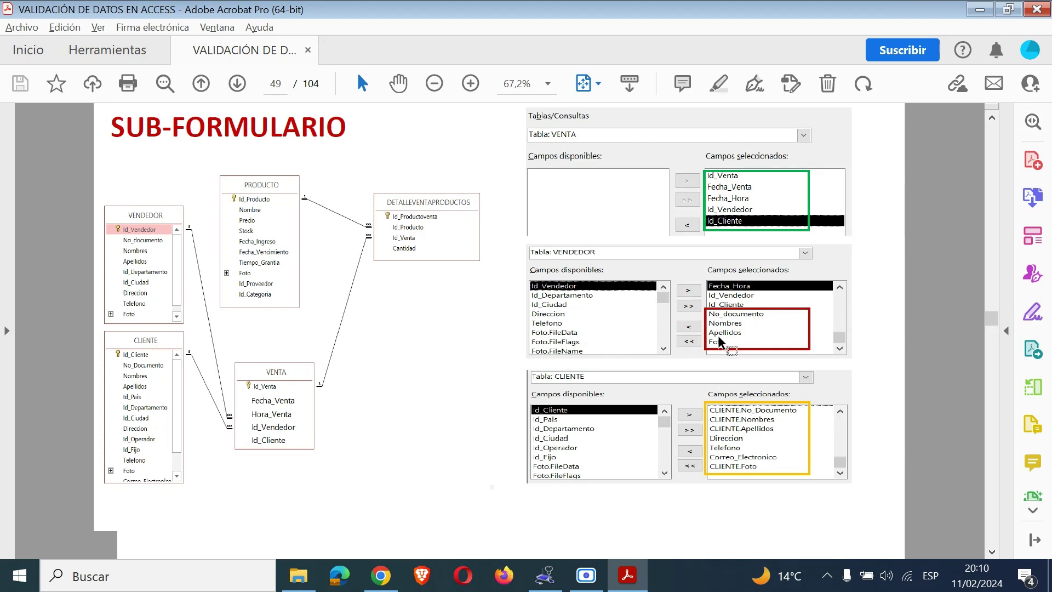
pyautogui.hotkey('alt', 'Tab')
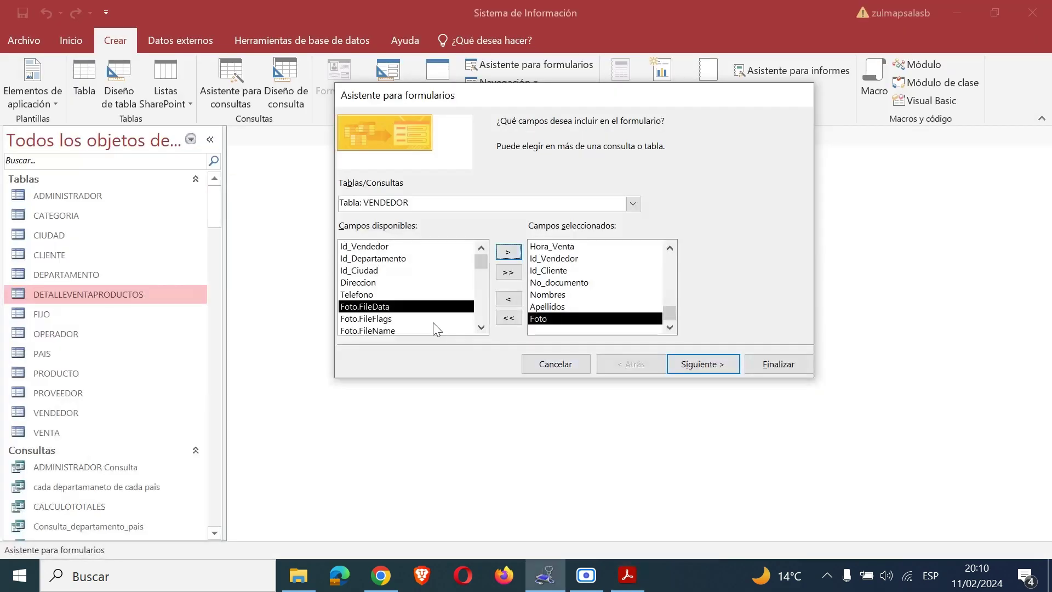
# Choose the CLIENTE table as the next source of fields for the form
pyautogui.click(633, 204)
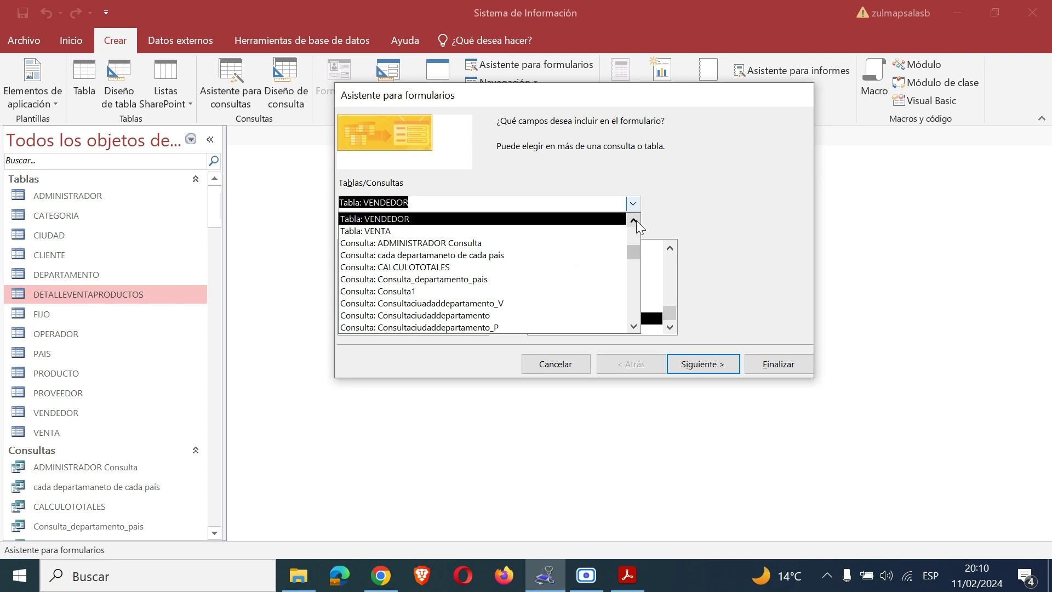
pyautogui.click(635, 222)
pyautogui.click(635, 222)
pyautogui.click(635, 221)
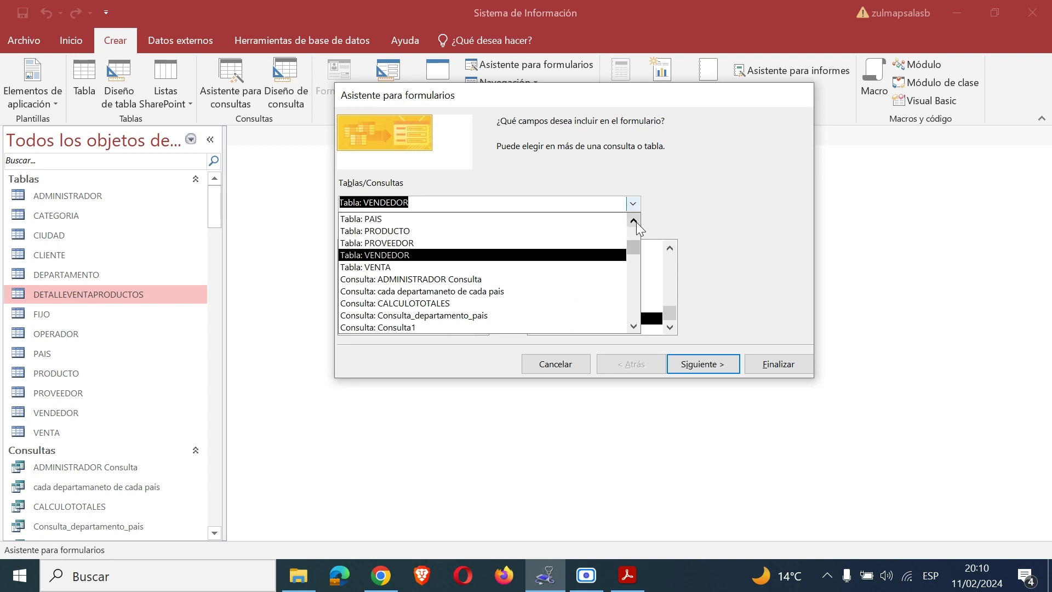
pyautogui.doubleClick(635, 222)
pyautogui.click(635, 222)
pyautogui.click(635, 222)
pyautogui.click(636, 222)
pyautogui.click(635, 222)
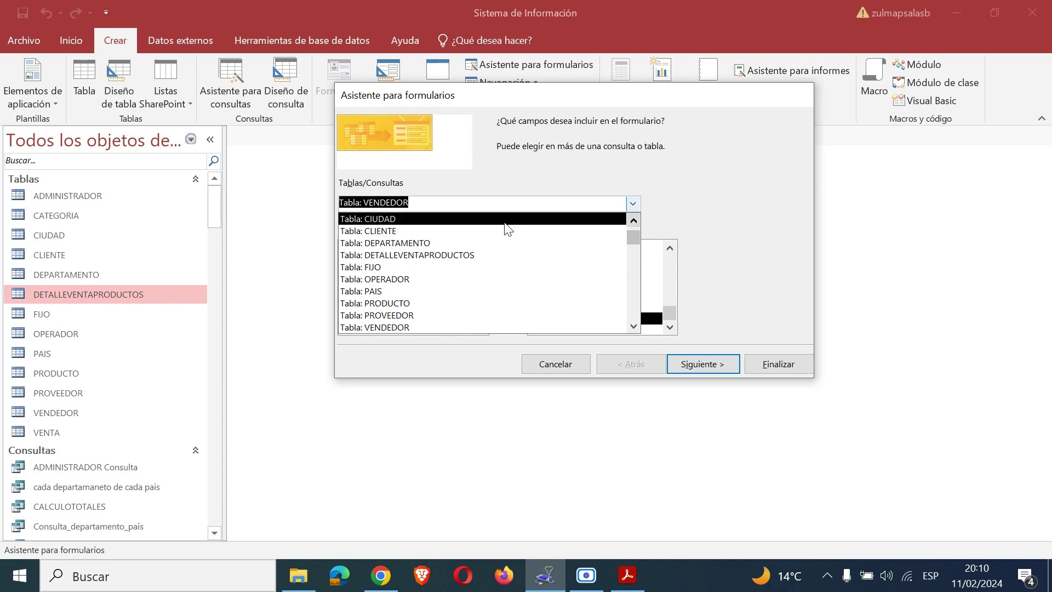
pyautogui.click(436, 232)
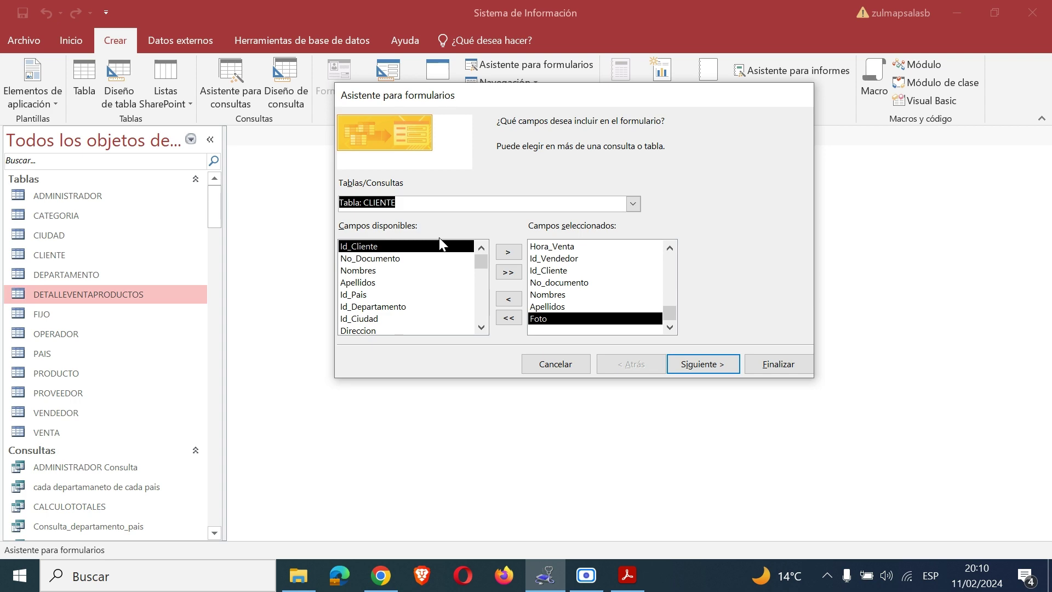
# Add the No_Documento, Nombres and Apellidos fields of CLIENTE, checking them against the guide in Acrobat
pyautogui.click(627, 575)
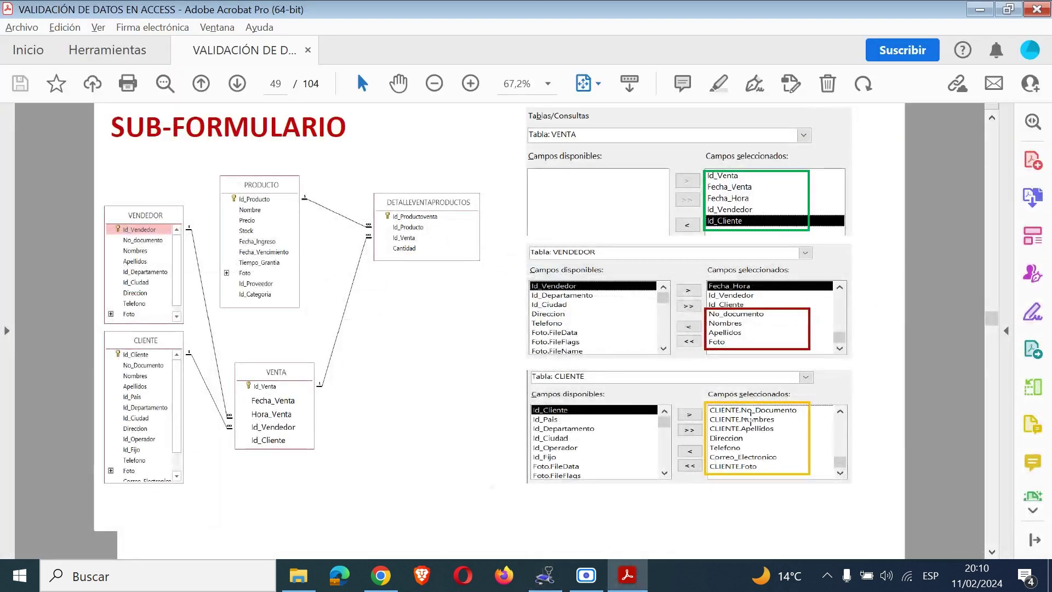
pyautogui.hotkey('alt', 'Tab')
pyautogui.click(386, 258)
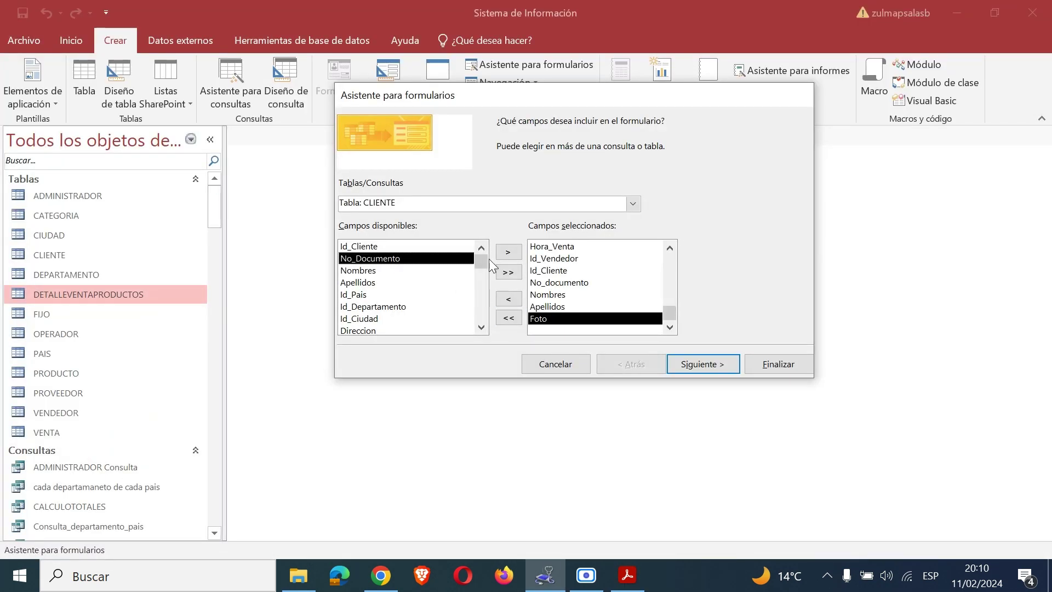
pyautogui.click(513, 254)
pyautogui.hotkey('alt', 'Tab')
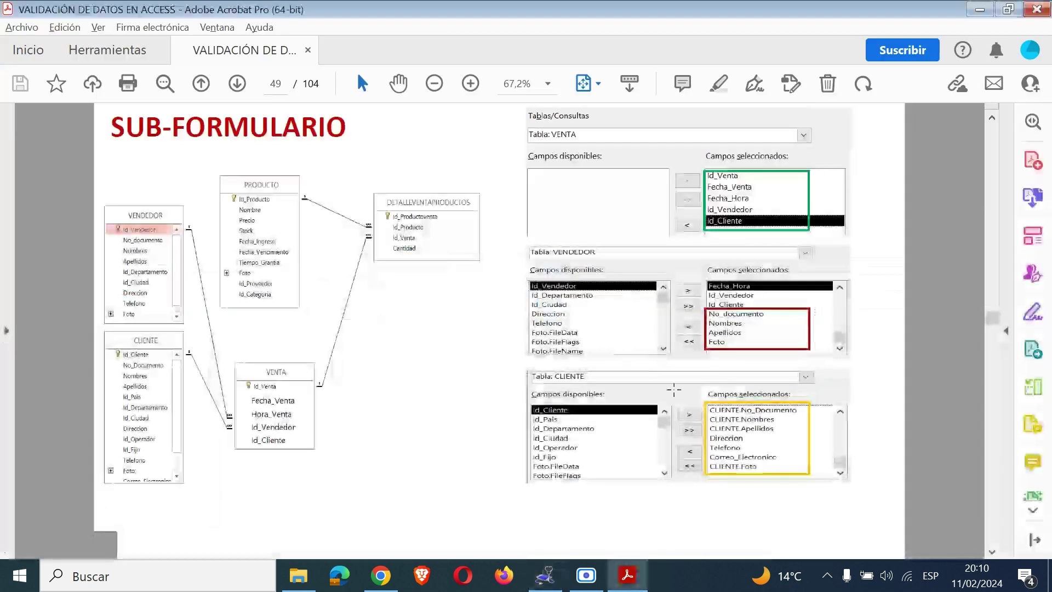
pyautogui.hotkey('alt', 'Tab')
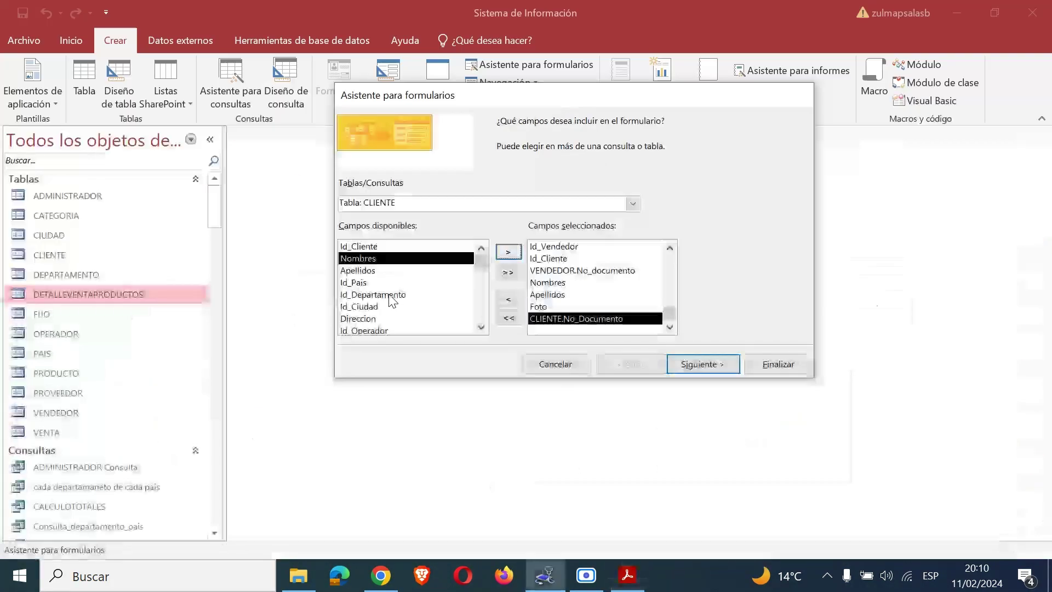
pyautogui.click(507, 252)
pyautogui.click(518, 255)
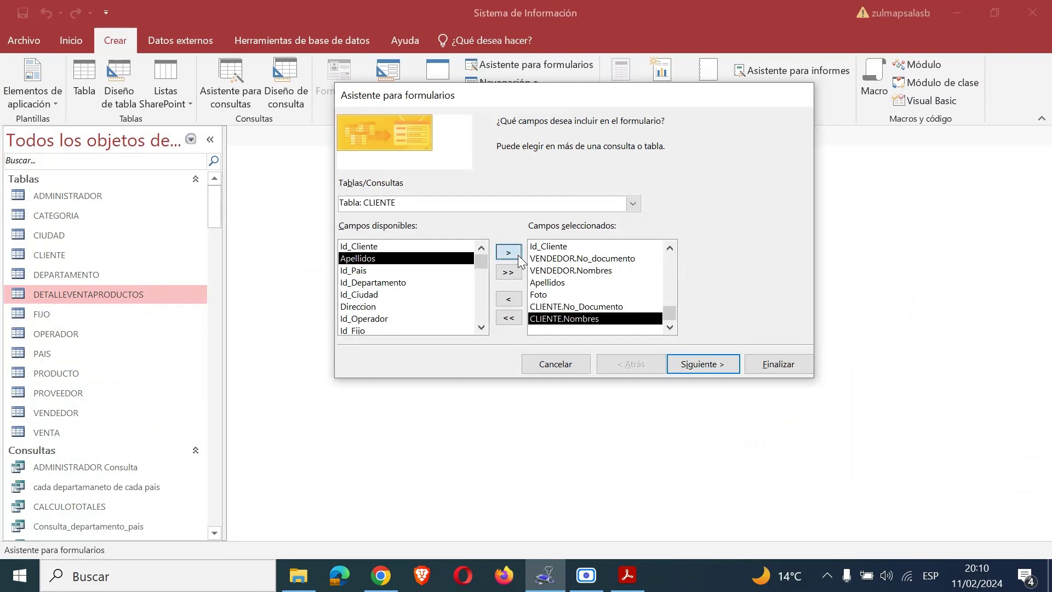
# Check the guide's remaining CLIENTE fields and add Direccion and Telefono to the form
pyautogui.hotkey('alt', 'Tab')
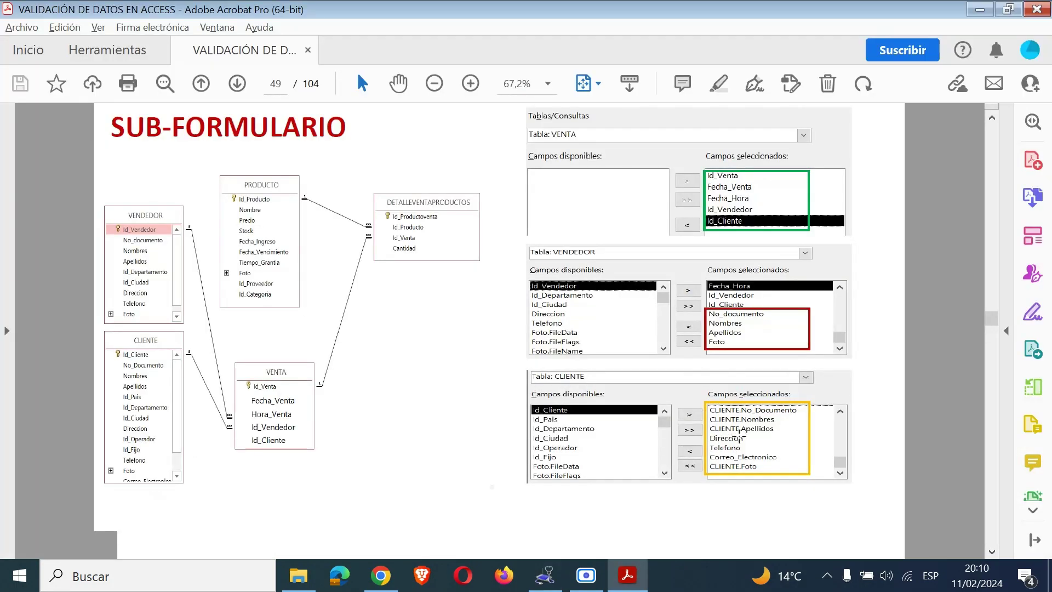
pyautogui.hotkey('alt', 'Tab')
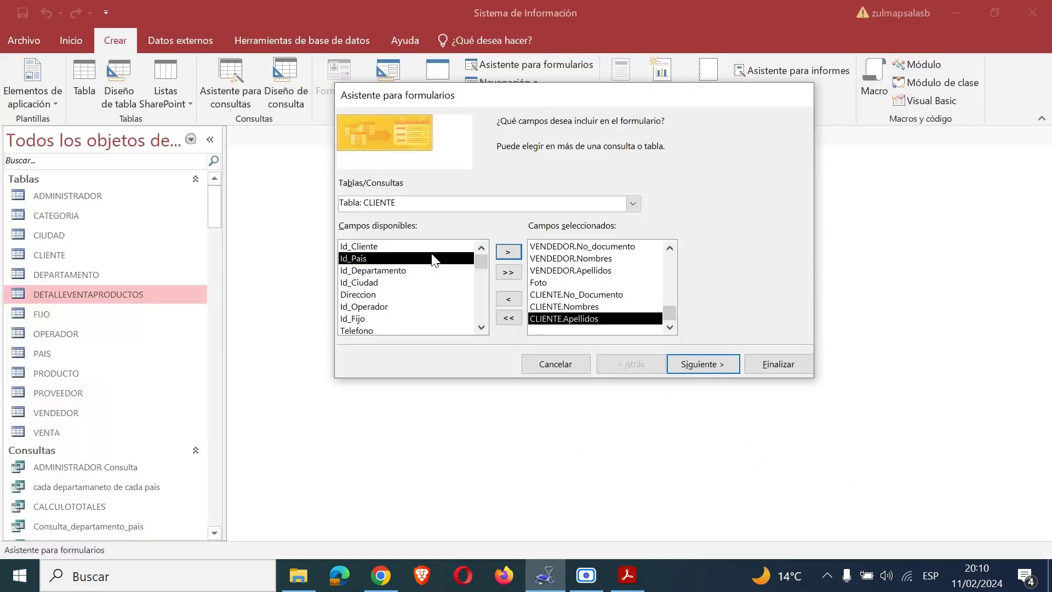
pyautogui.click(366, 295)
pyautogui.click(508, 252)
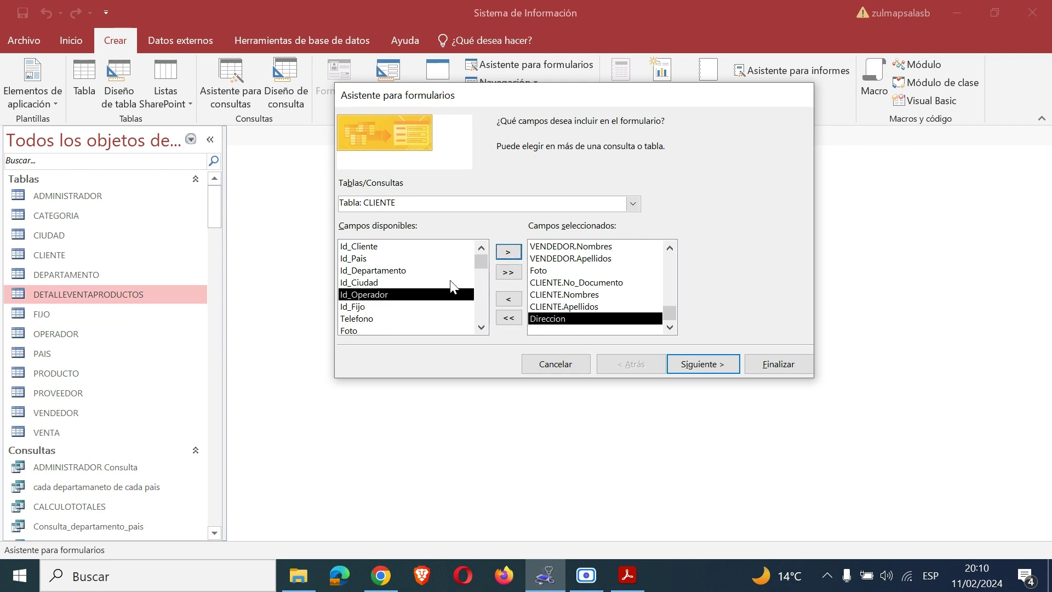
pyautogui.click(356, 319)
pyautogui.click(508, 252)
# Consult the guide in Acrobat and add the Correo_Electronico field of CLIENTE to the form
pyautogui.hotkey('alt', 'Tab')
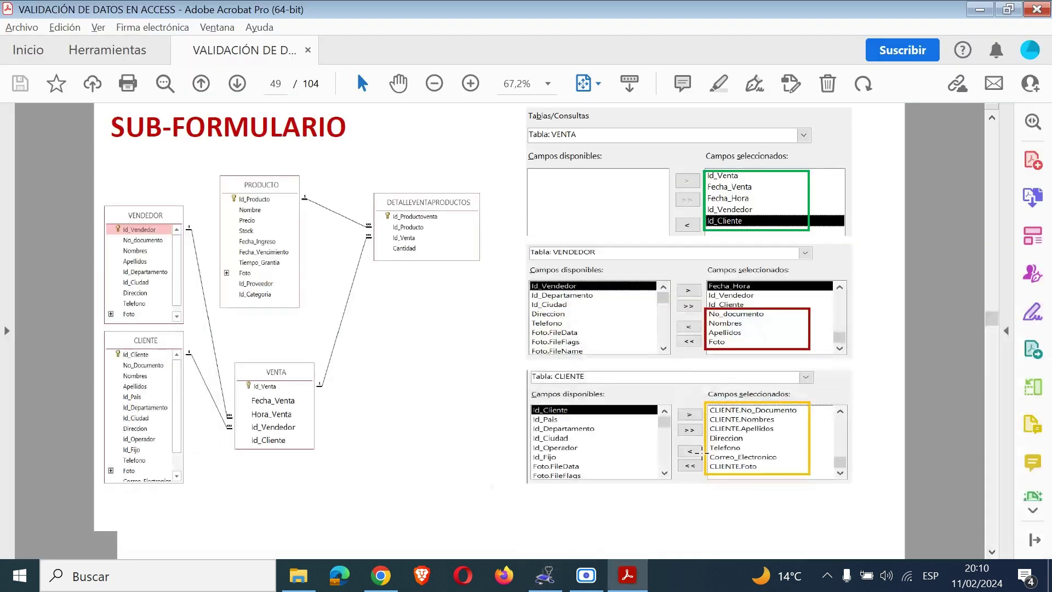
pyautogui.hotkey('alt', 'Tab')
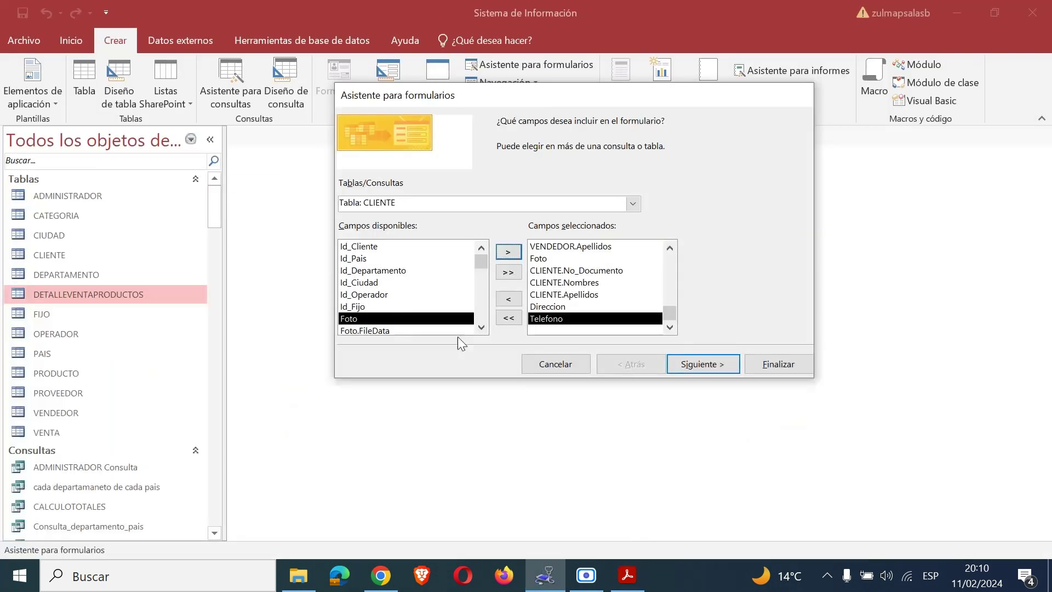
pyautogui.click(481, 327)
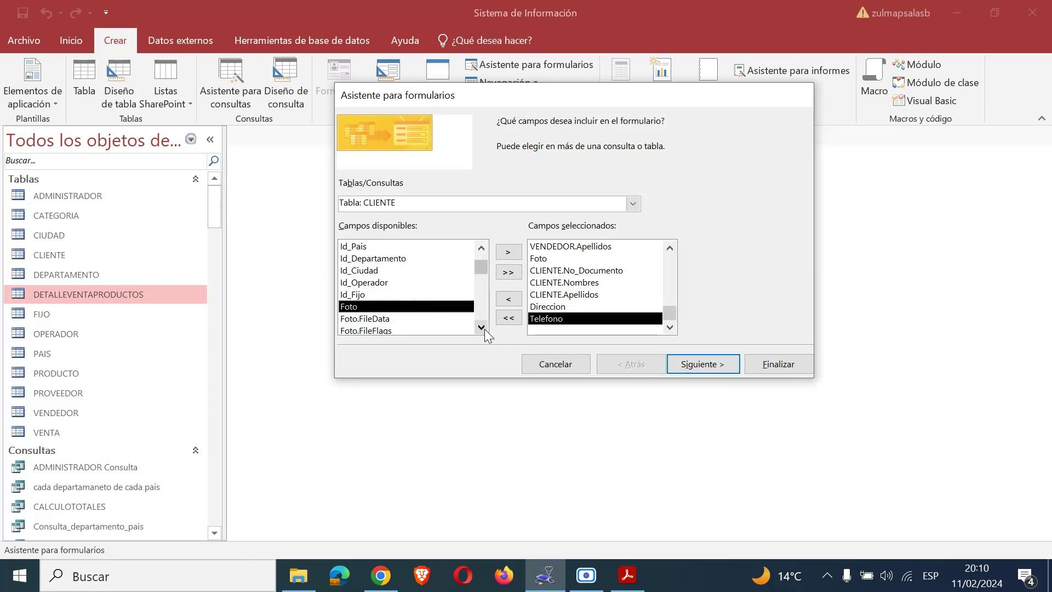
pyautogui.click(484, 328)
pyautogui.click(484, 328)
pyautogui.click(484, 328)
pyautogui.click(484, 328)
pyautogui.click(484, 328)
pyautogui.click(484, 329)
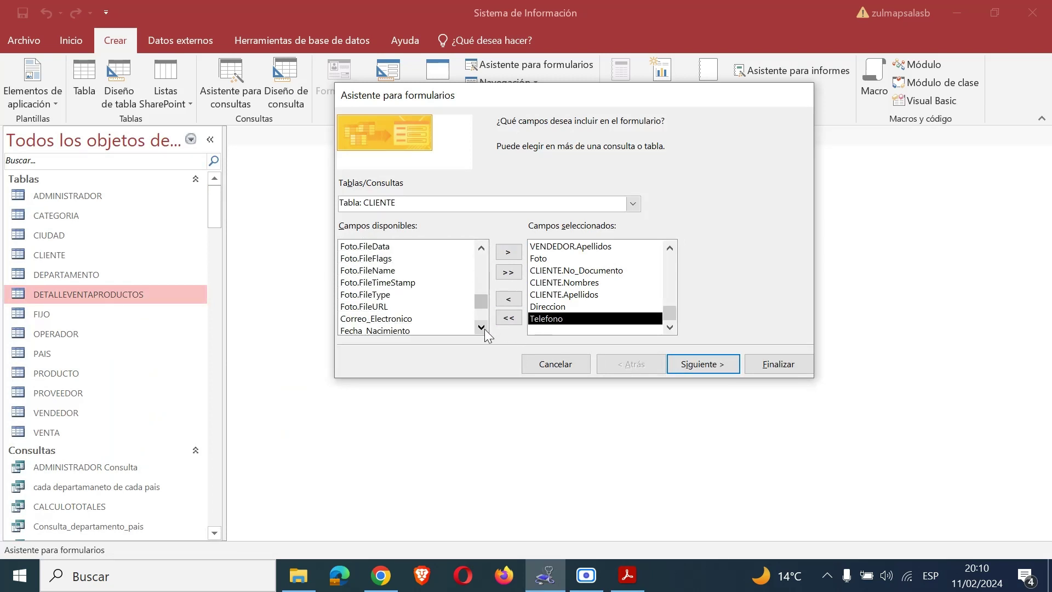
pyautogui.click(430, 319)
pyautogui.click(508, 252)
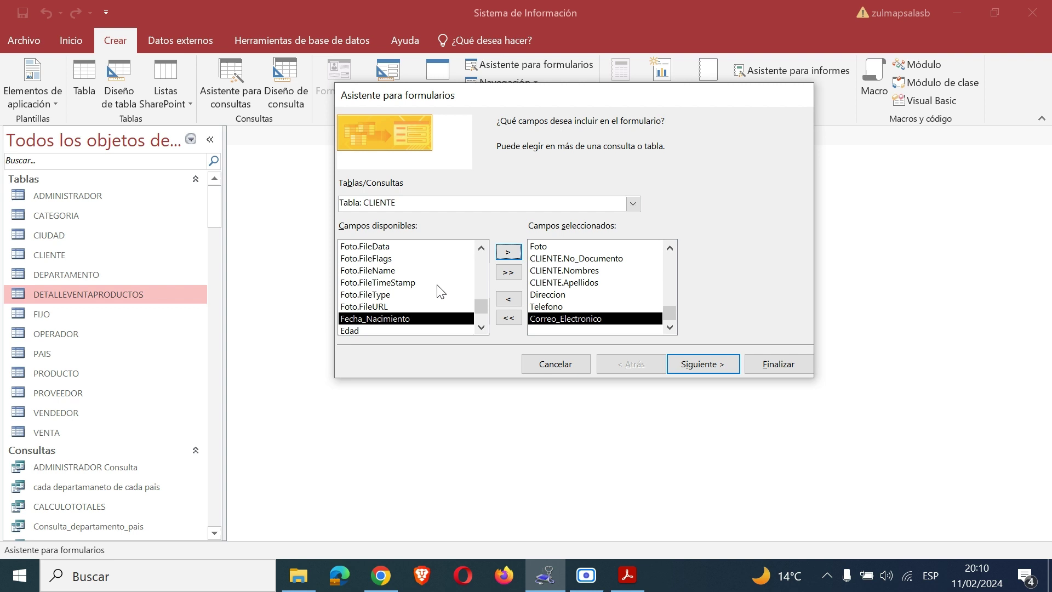
# Add the Foto field of CLIENTE to the form and switch to the Acrobat guide
pyautogui.click(482, 327)
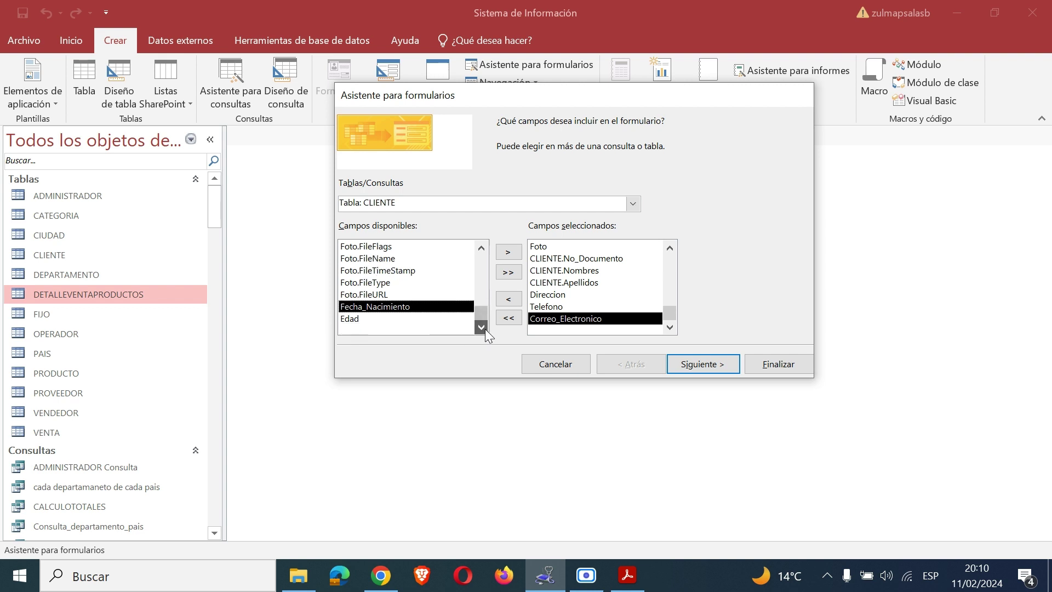
pyautogui.click(481, 248)
pyautogui.click(478, 251)
pyautogui.click(478, 250)
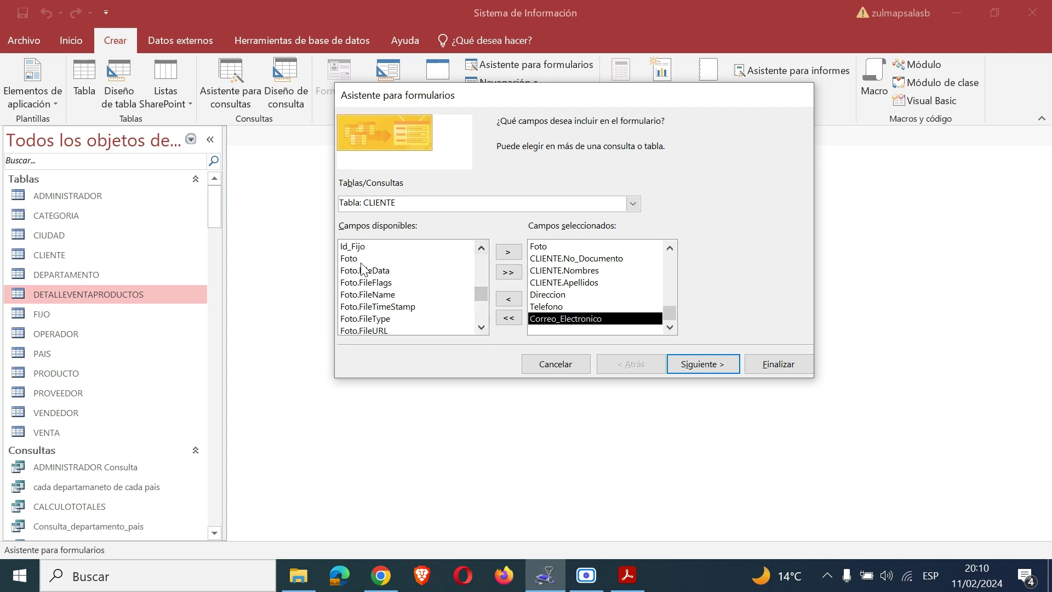
pyautogui.click(366, 259)
pyautogui.click(508, 252)
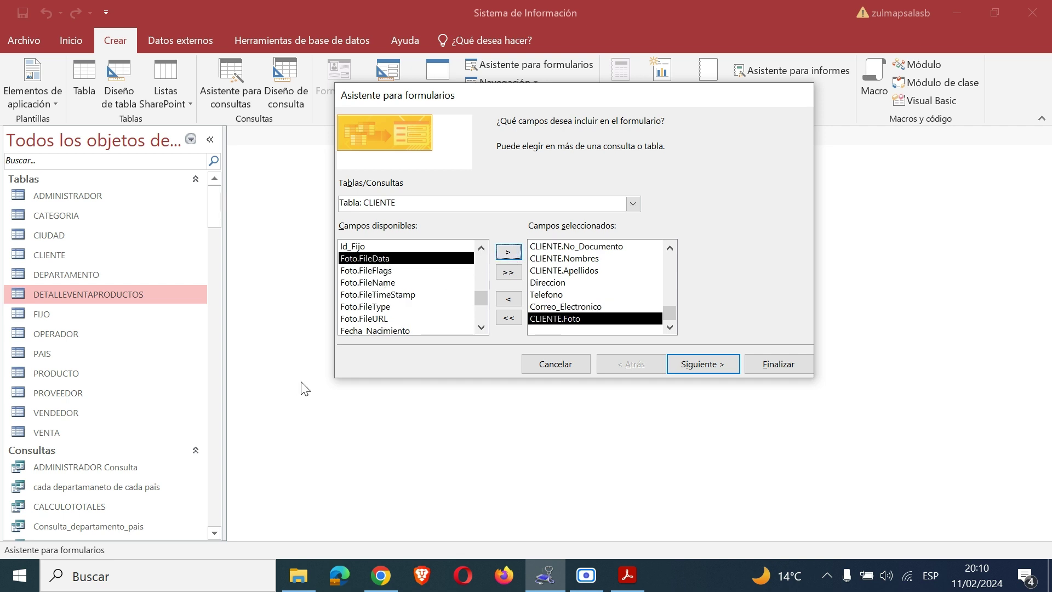
pyautogui.hotkey('alt', 'Tab')
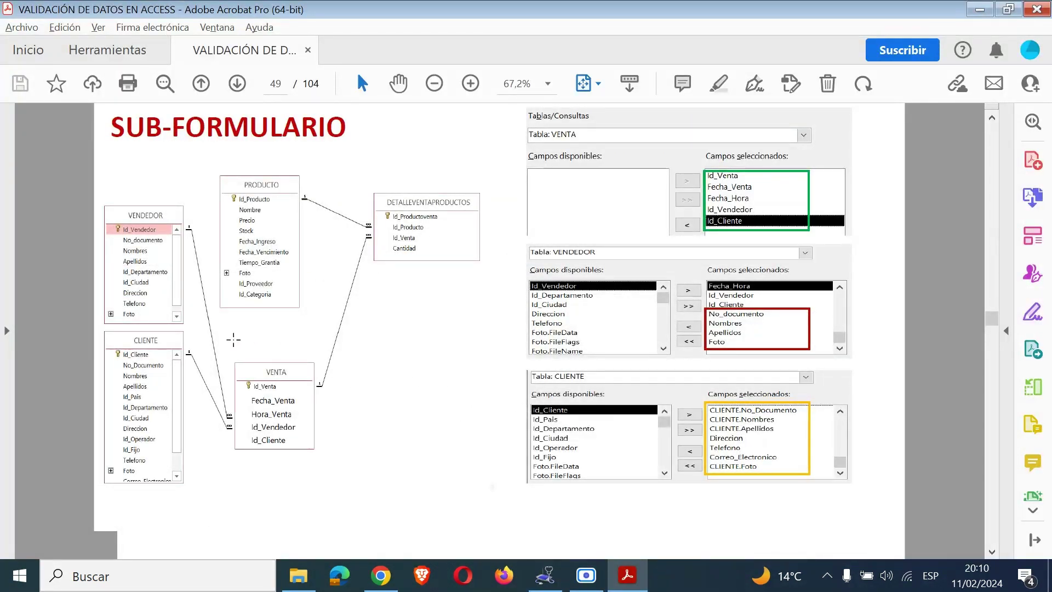
# Examine the VENTA relationships and the following page on the sub-form's query in the guide, and return to Access
pyautogui.moveTo(232, 339); pyautogui.dragTo(353, 477)
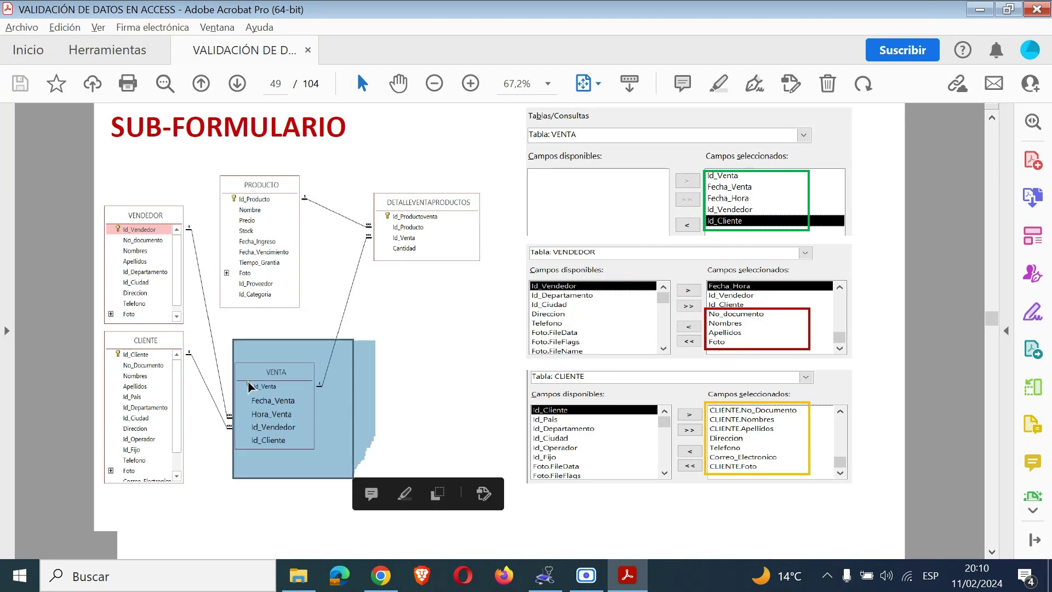
pyautogui.click(425, 385)
pyautogui.click(436, 209)
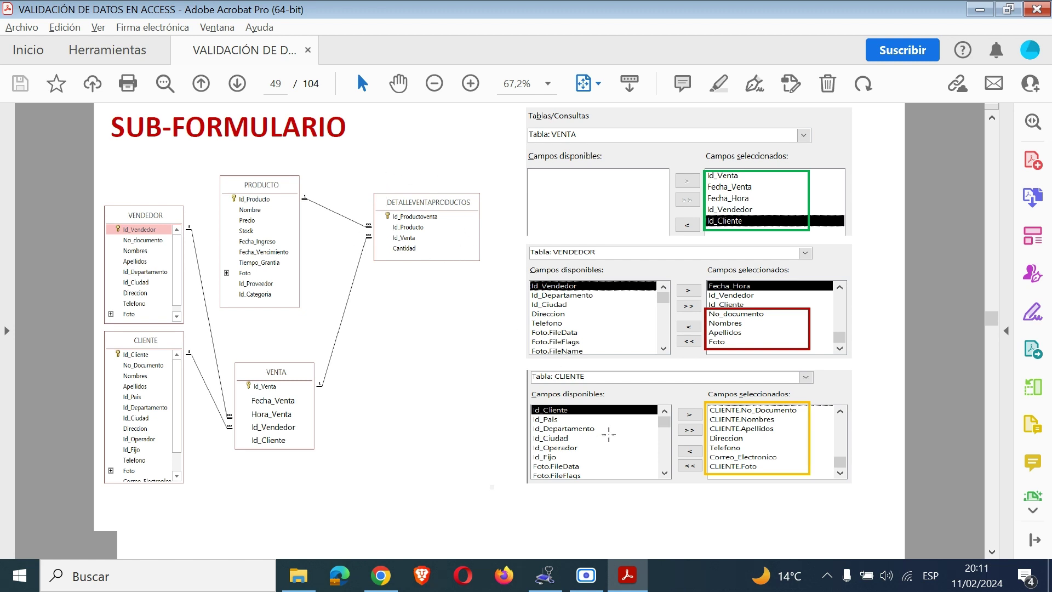
pyautogui.scroll(-2, 717, 495)
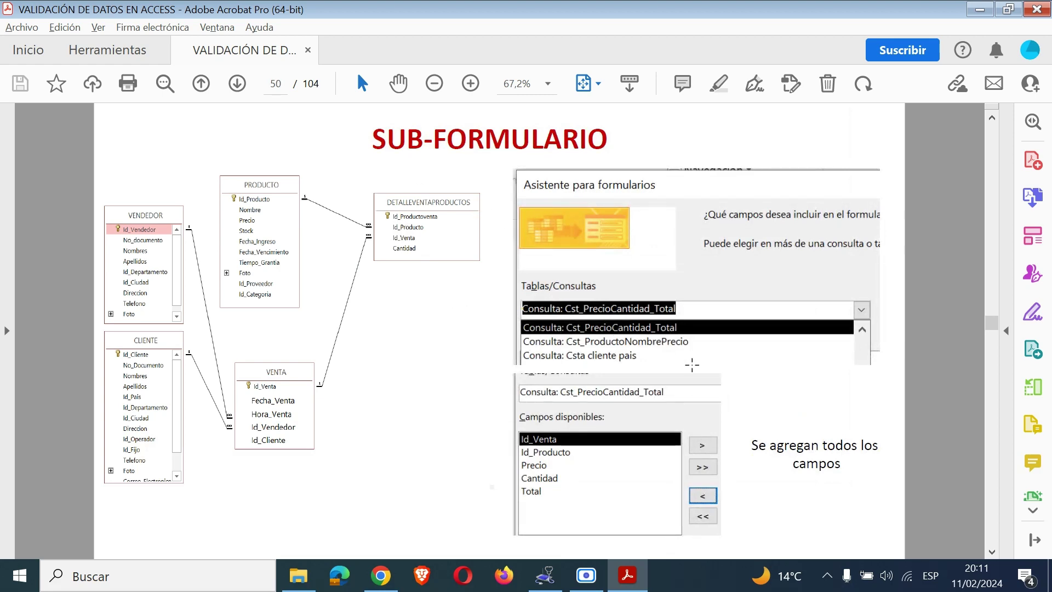
pyautogui.hotkey('alt', 'Tab')
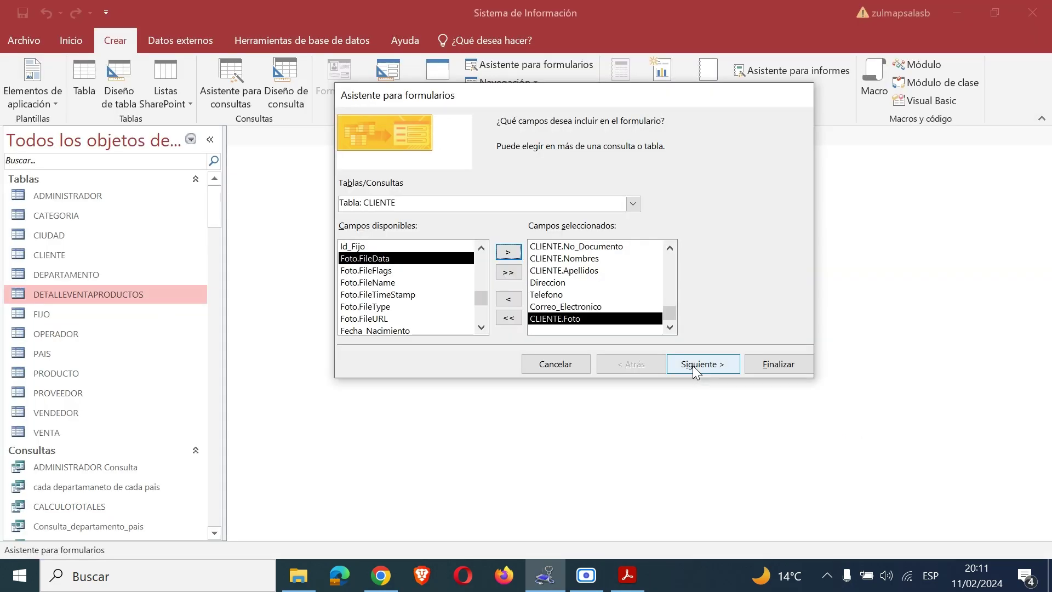
# Choose the query Cst_PrecioCantidad_Total as the next source of fields for the form
pyautogui.click(634, 203)
pyautogui.click(633, 326)
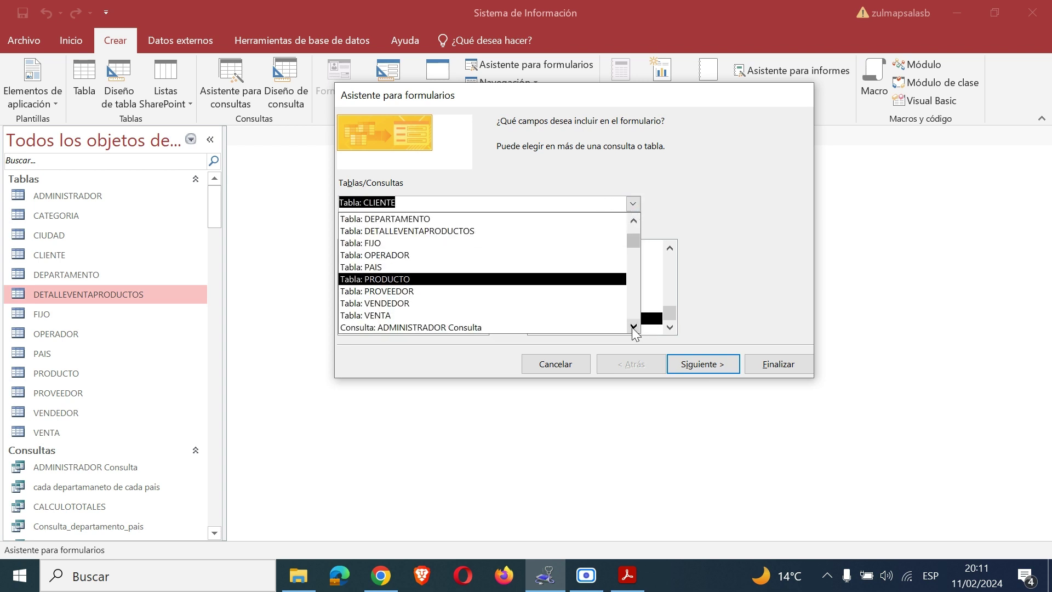
pyautogui.click(633, 327)
pyautogui.click(633, 327)
pyautogui.click(633, 326)
pyautogui.click(633, 326)
pyautogui.click(633, 327)
pyautogui.click(633, 327)
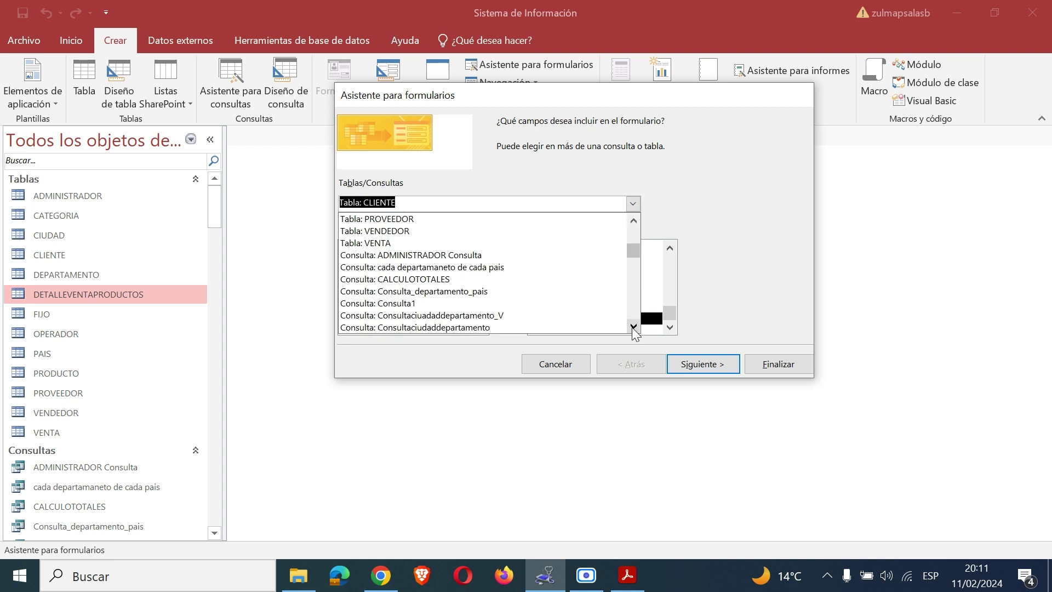
pyautogui.click(634, 326)
pyautogui.click(633, 327)
pyautogui.click(633, 327)
pyautogui.click(633, 327)
pyautogui.click(633, 327)
pyautogui.click(633, 327)
pyautogui.click(634, 327)
pyautogui.click(633, 326)
pyautogui.click(634, 327)
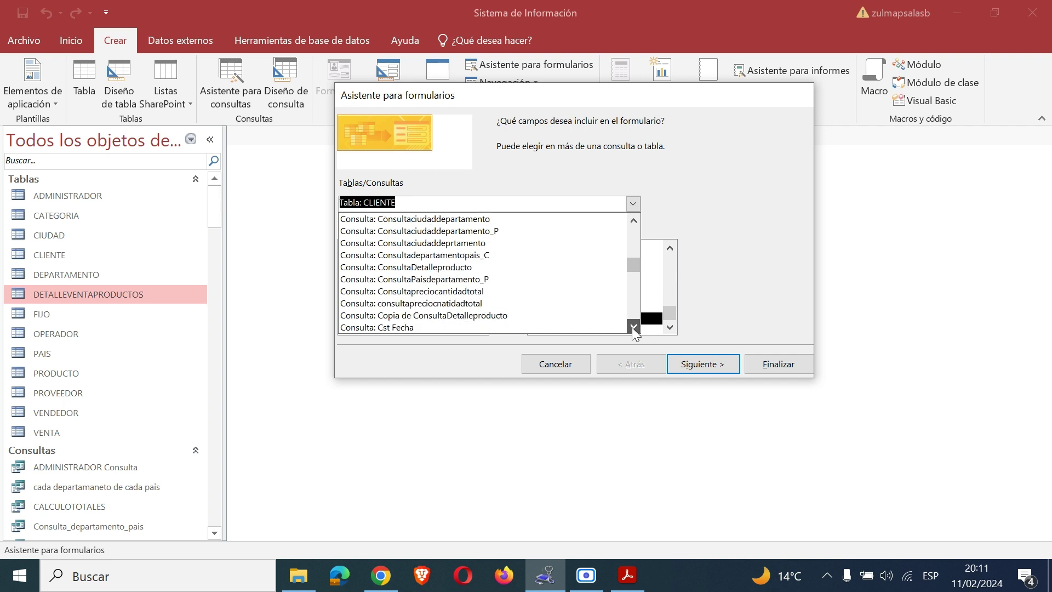
pyautogui.click(633, 327)
pyautogui.click(633, 326)
pyautogui.click(633, 326)
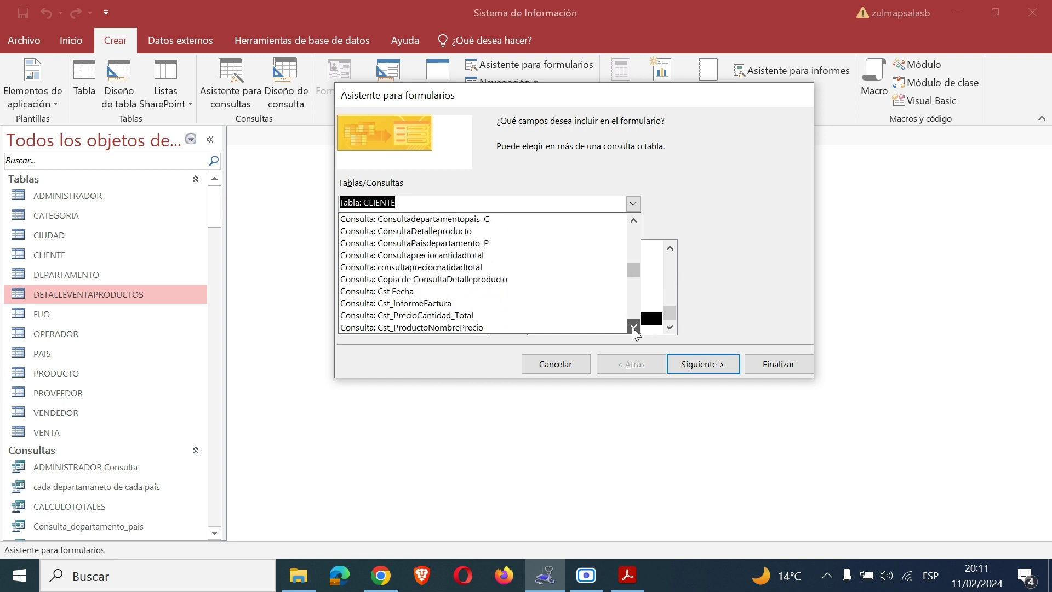
pyautogui.click(464, 316)
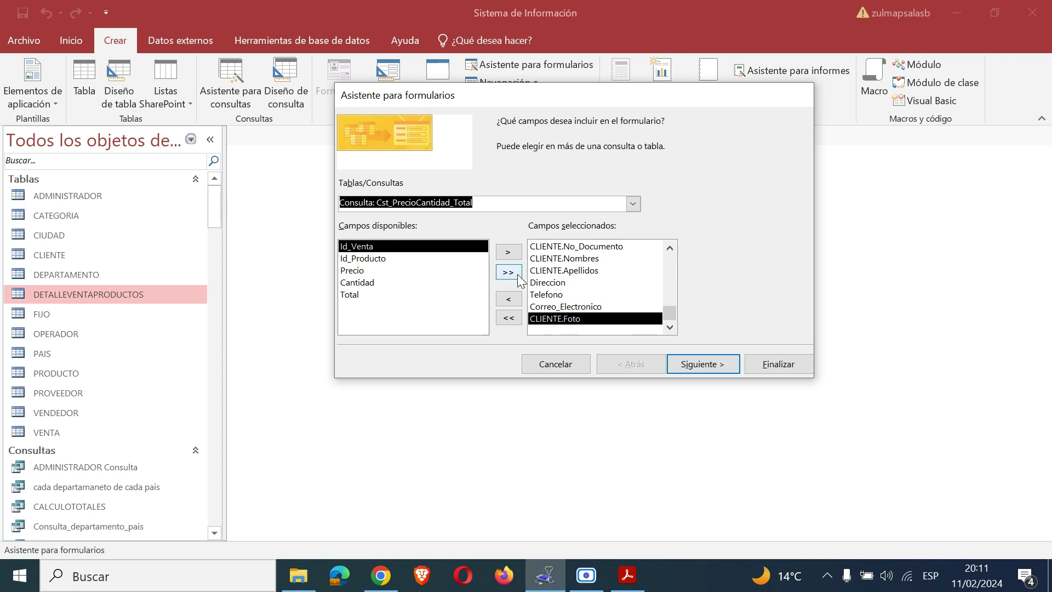
# Check the guide's note on the query fields and add all fields of Cst_PrecioCantidad_Total to the form
pyautogui.hotkey('alt', 'Tab')
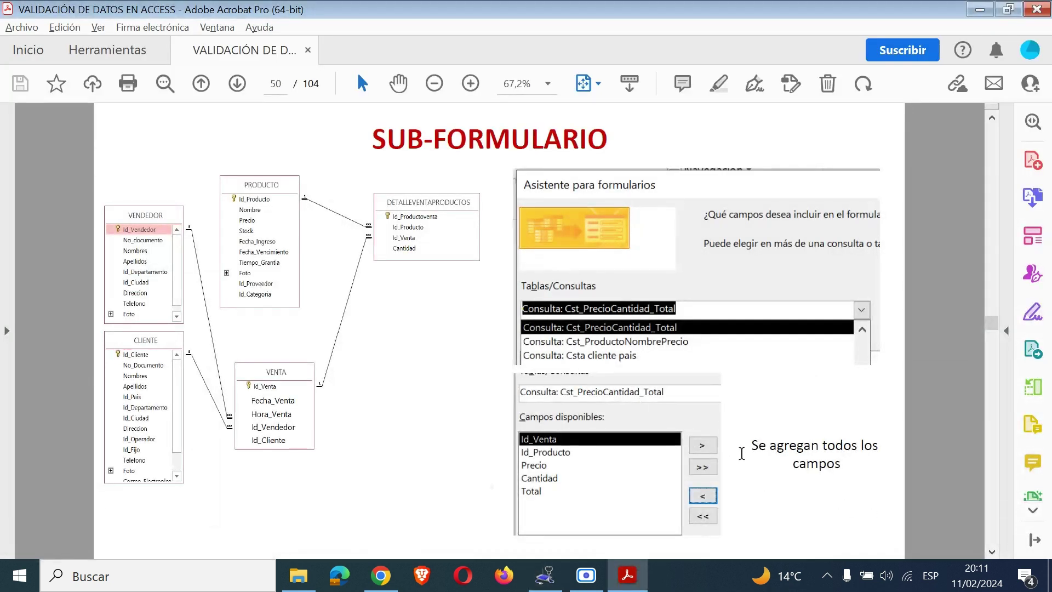
pyautogui.moveTo(753, 442); pyautogui.dragTo(833, 476)
pyautogui.click(822, 500)
pyautogui.hotkey('alt', 'Tab')
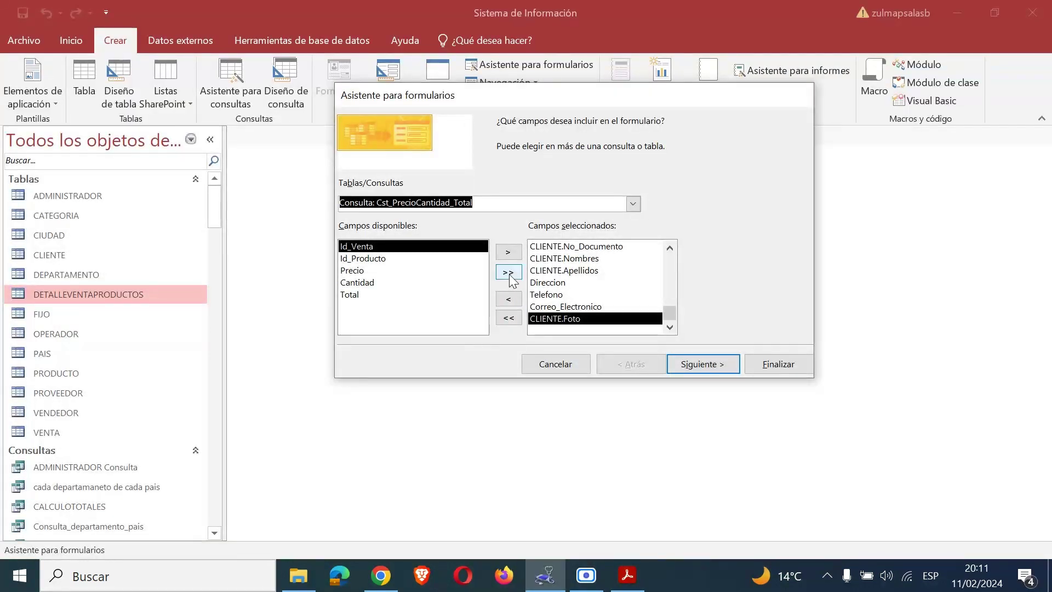
pyautogui.click(509, 272)
# Compare the data view with the guide in Acrobat and accept the view by VENTA as a form with subforms
pyautogui.hotkey('alt', 'Tab')
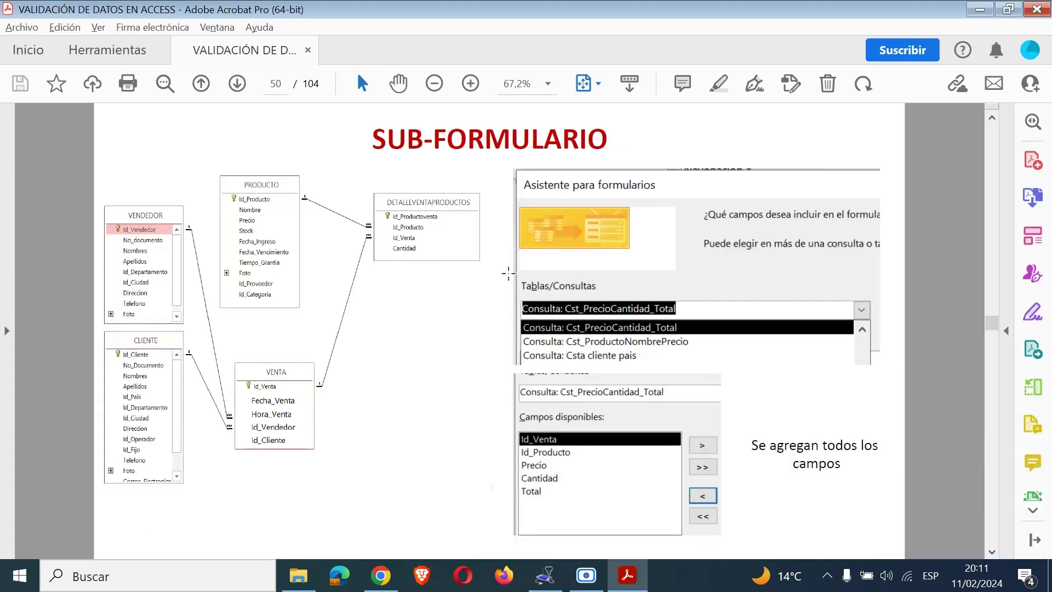
pyautogui.scroll(-3, 622, 372)
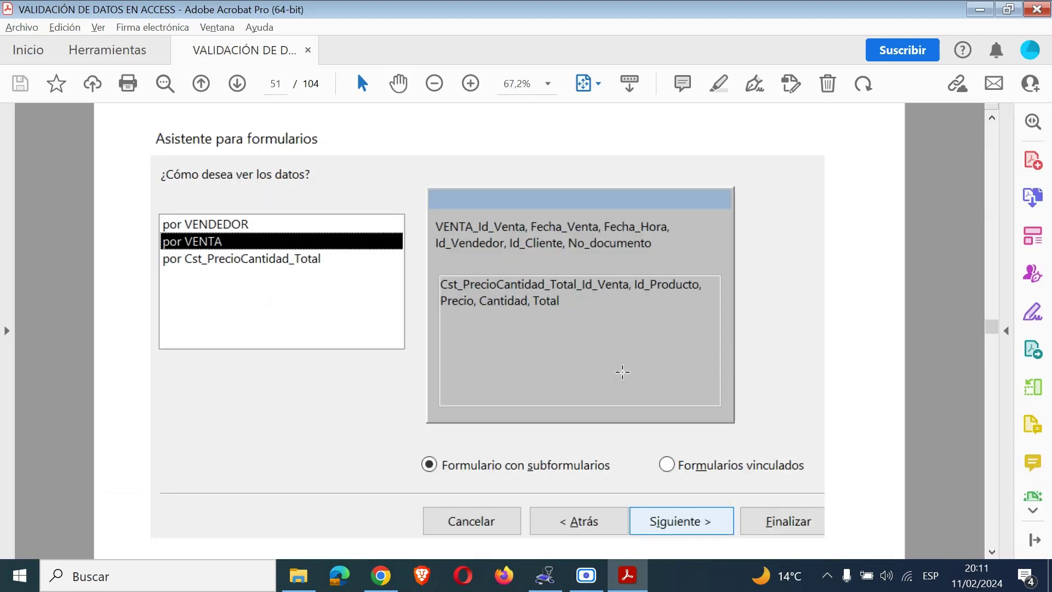
pyautogui.hotkey('alt', 'Tab')
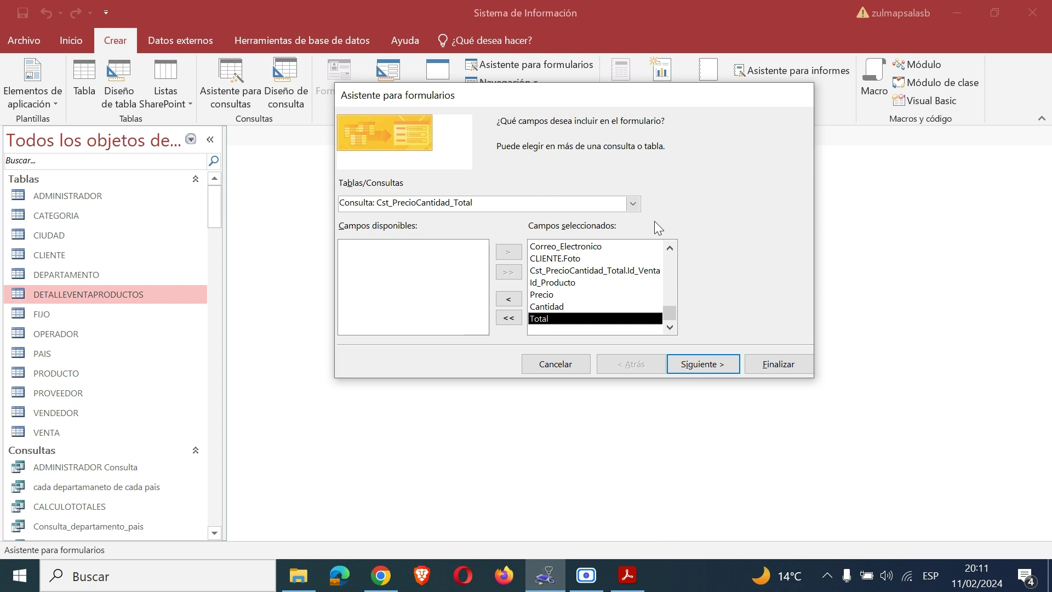
pyautogui.click(703, 363)
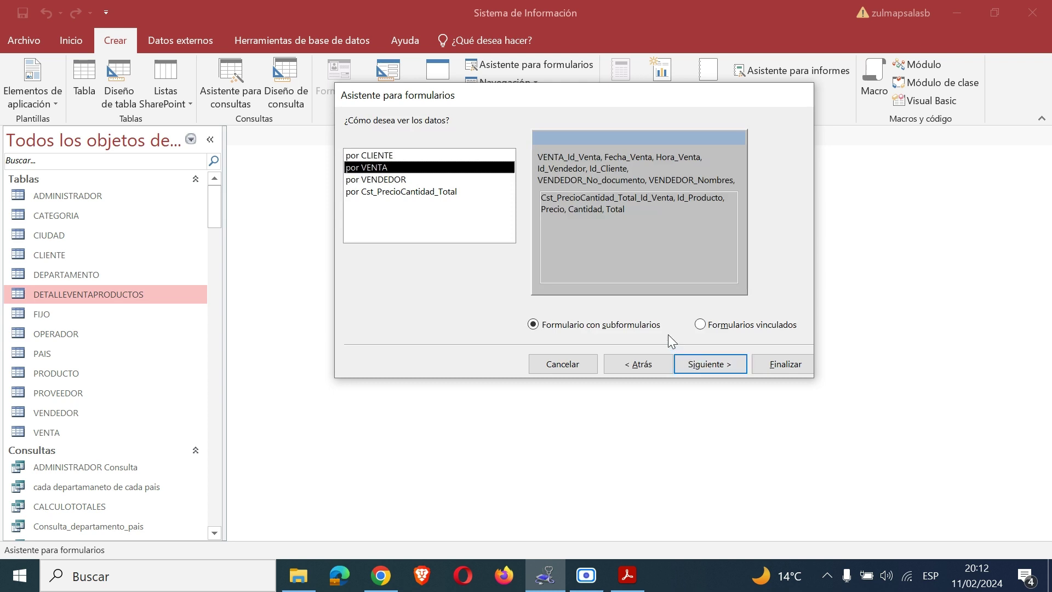
pyautogui.hotkey('alt', 'Tab')
pyautogui.hotkey('alt', 'Tab')
pyautogui.click(706, 363)
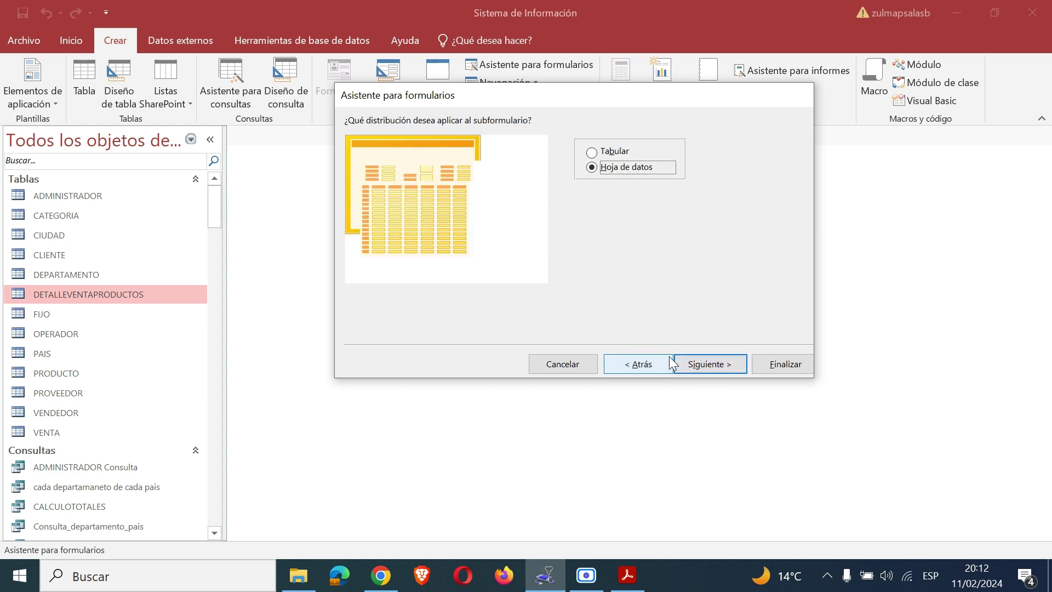
# Accept the datasheet layout for the subform, title the form Frm_Factura and finish the wizard
pyautogui.click(706, 366)
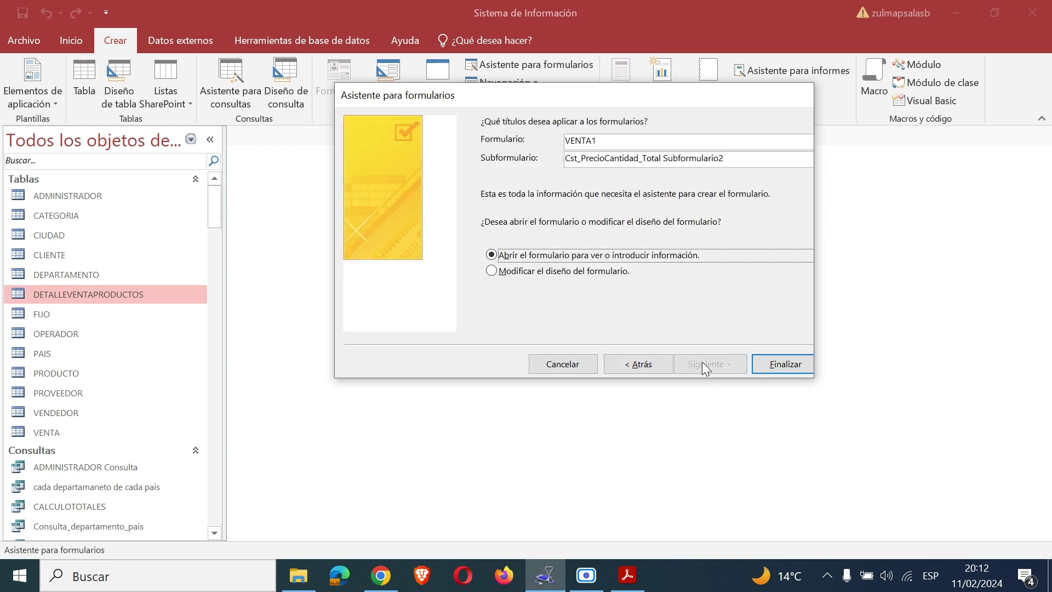
pyautogui.doubleClick(614, 143)
pyautogui.write('Fr')
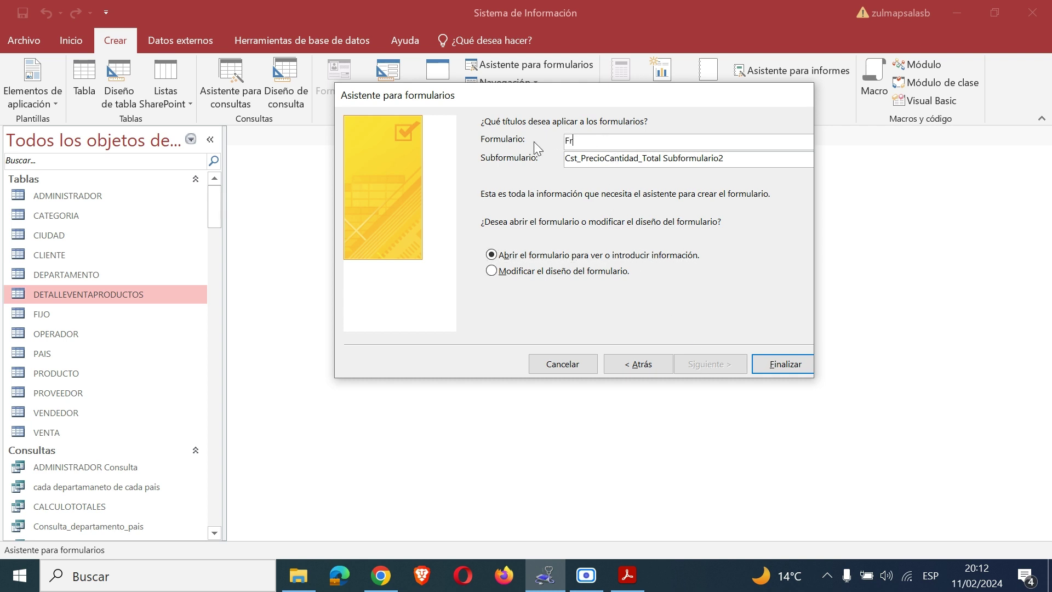
pyautogui.write('m_Factura')
pyautogui.click(797, 363)
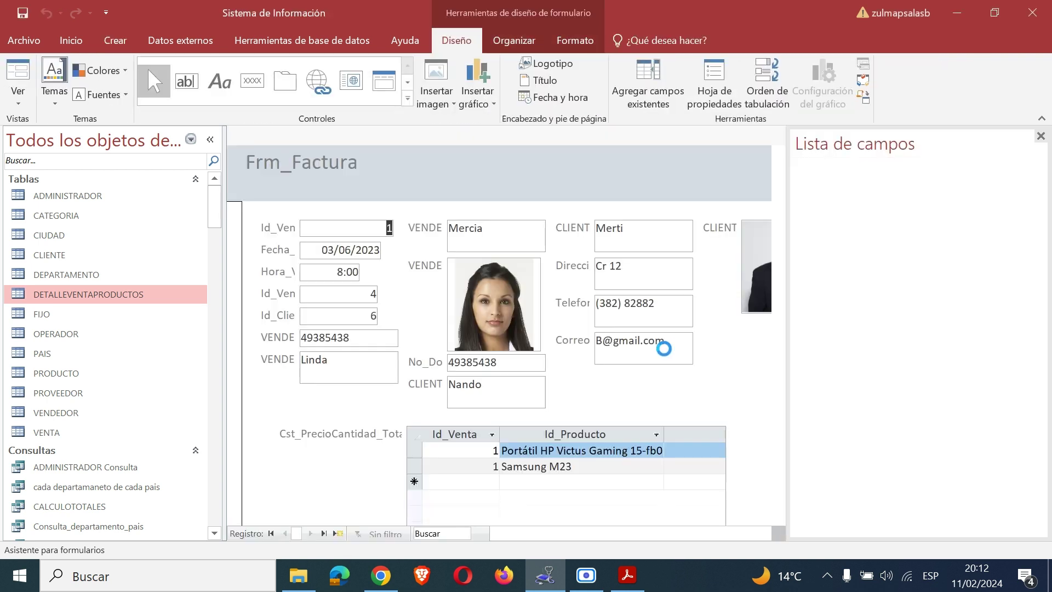
# Look over the Frm_Factura form and browse forward through its sales records
pyautogui.scroll(-3, 780, 360)
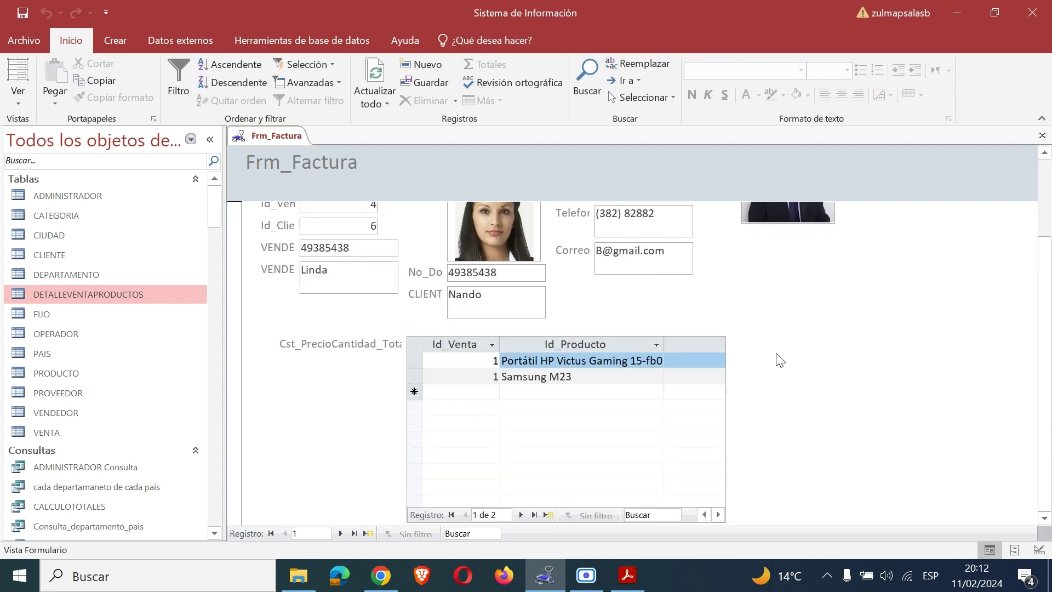
pyautogui.scroll(3, 780, 360)
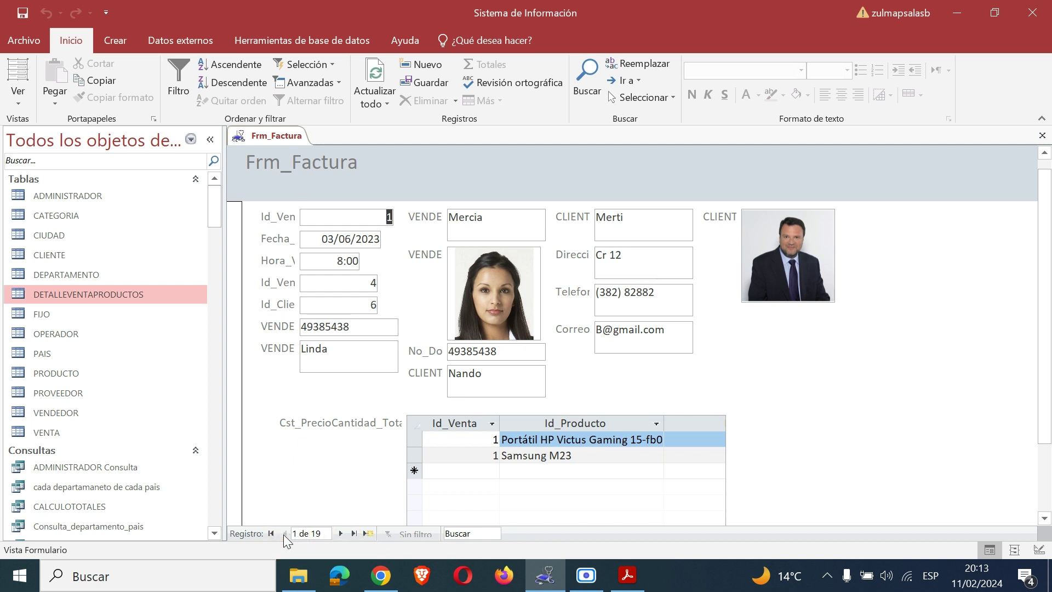
pyautogui.click(337, 535)
pyautogui.click(340, 534)
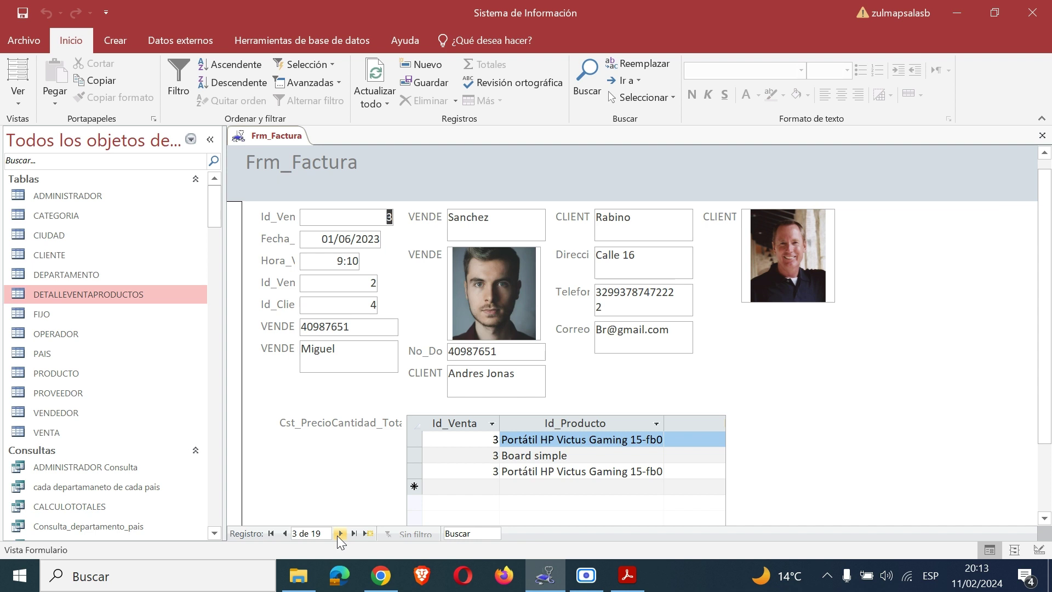
pyautogui.click(339, 534)
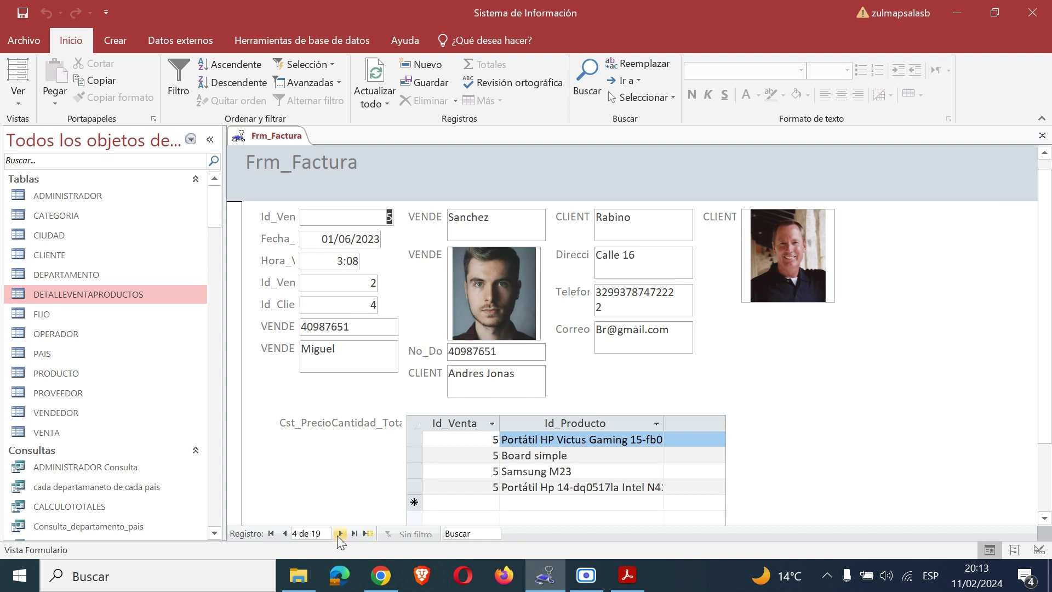
pyautogui.click(339, 534)
pyautogui.click(339, 534)
pyautogui.click(339, 533)
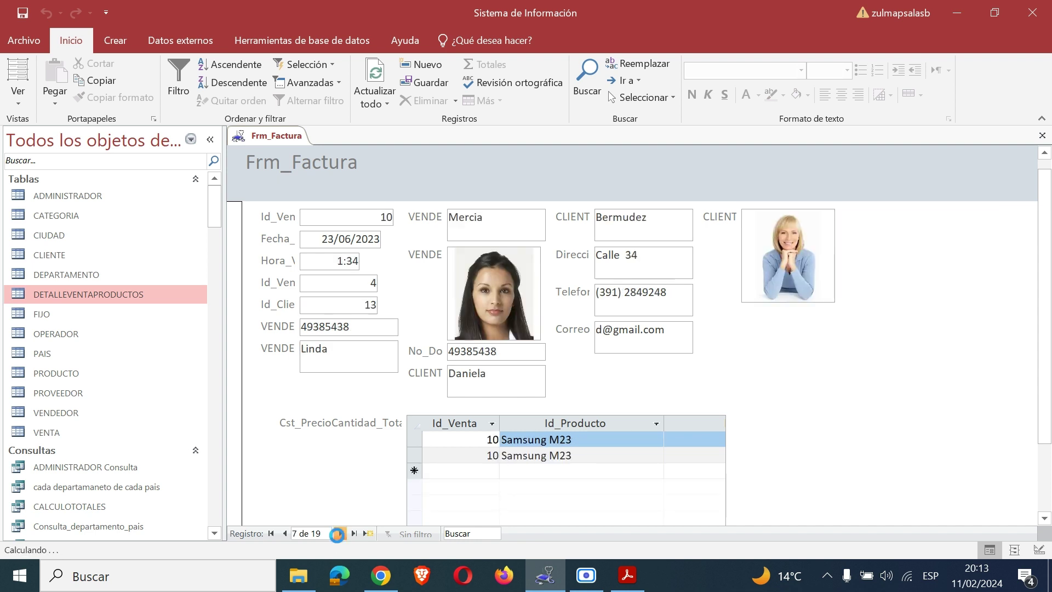
pyautogui.click(339, 534)
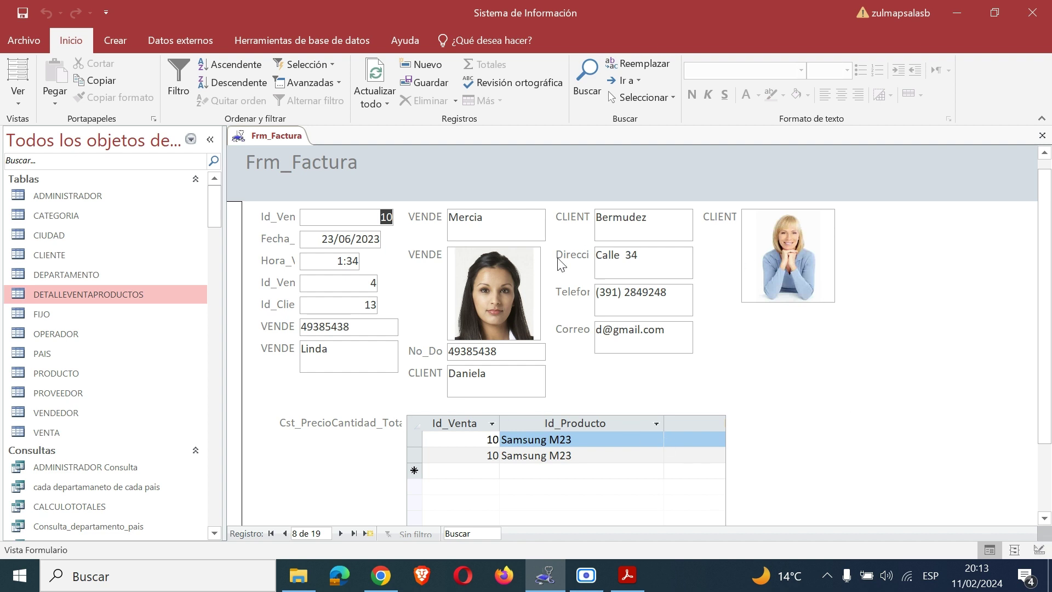
# Open Frm_Factura in Design view, close the field list and widen the form to about 25 cm
pyautogui.click(1040, 551)
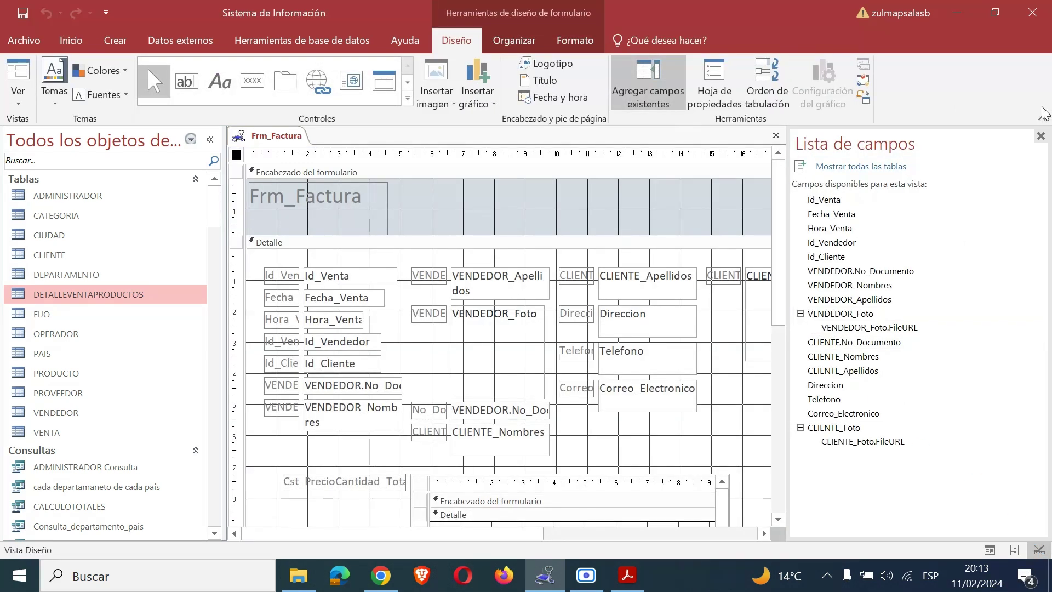
pyautogui.click(1040, 136)
pyautogui.scroll(-2, 854, 433)
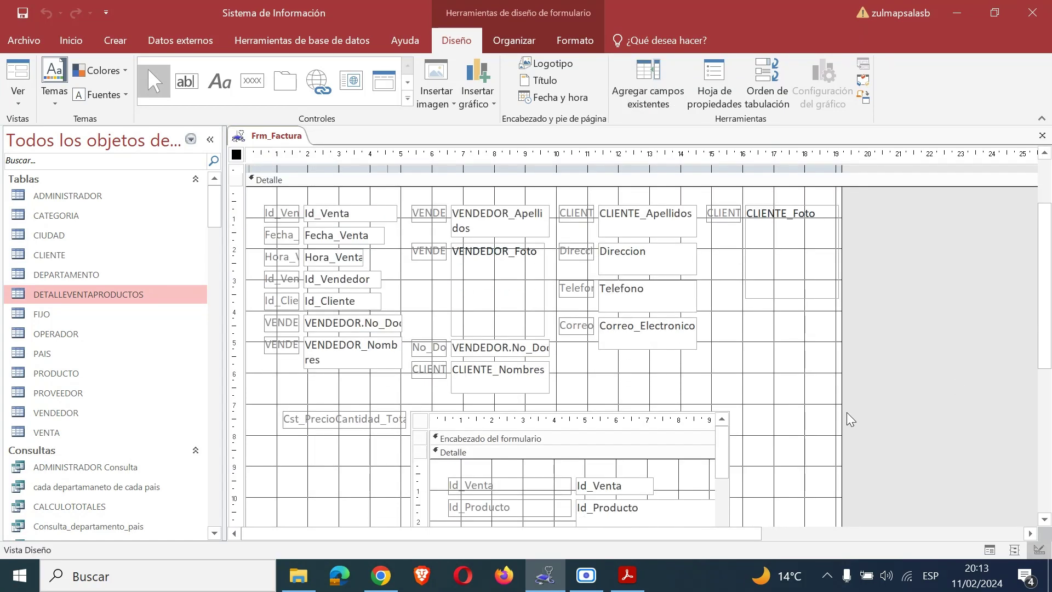
pyautogui.moveTo(841, 413); pyautogui.dragTo(1022, 417)
# Widen the subform to about 19 cm and check the result in Form view
pyautogui.click(718, 417)
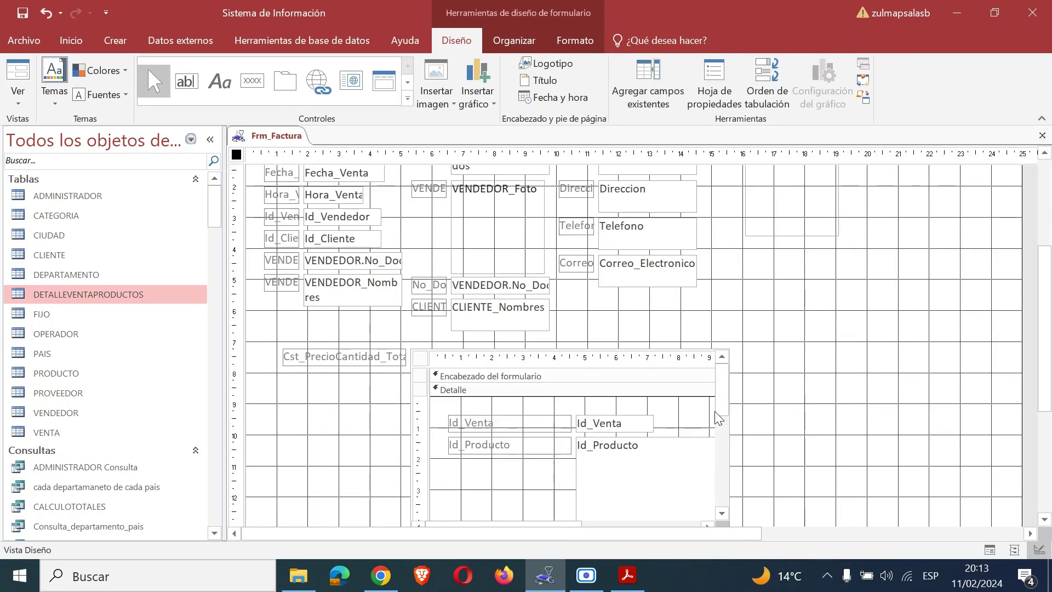
pyautogui.moveTo(730, 440); pyautogui.dragTo(1000, 419)
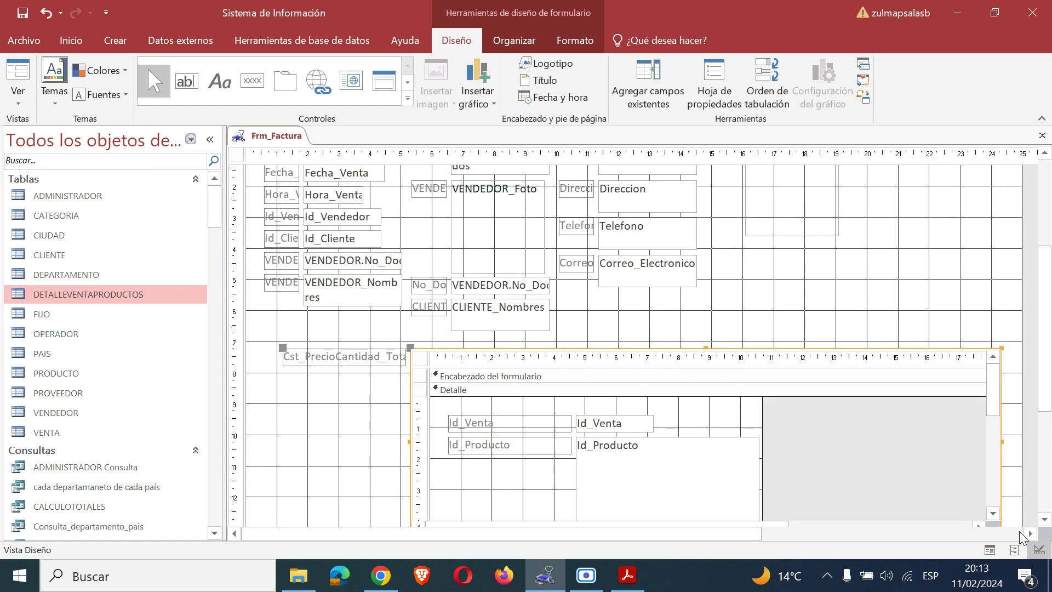
pyautogui.click(990, 550)
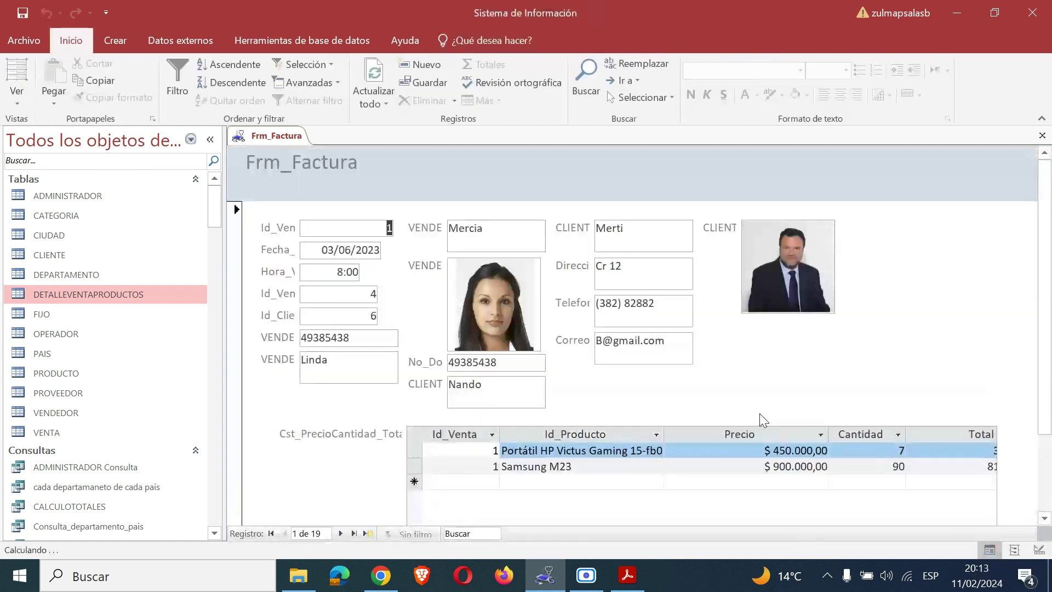
# Back in Design view, move the subform's label slightly up and left, and shift the subform left to sit beneath it
pyautogui.click(1039, 549)
pyautogui.scroll(-2, 873, 441)
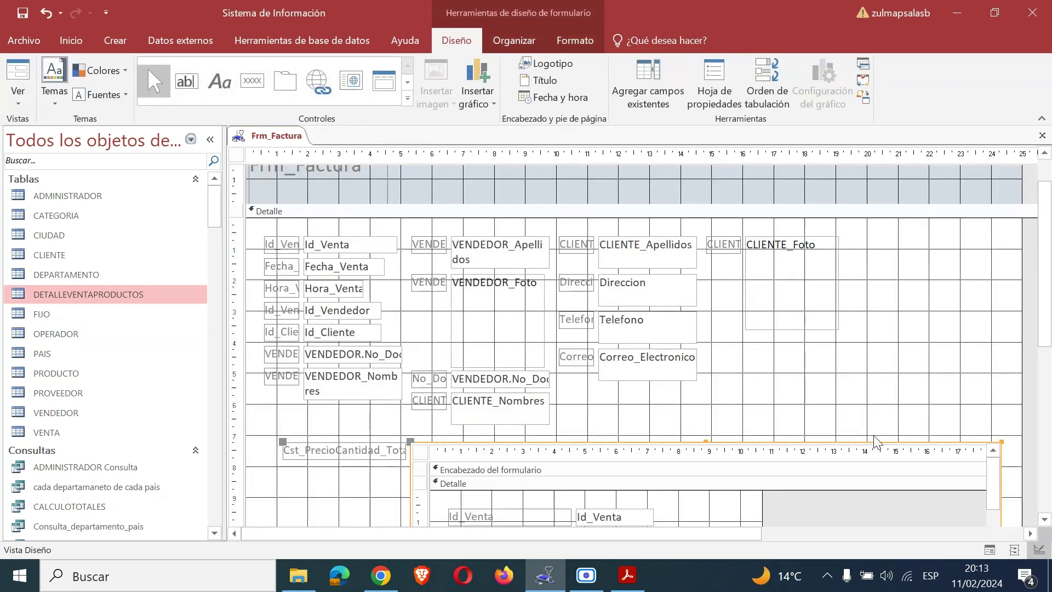
pyautogui.click(283, 416)
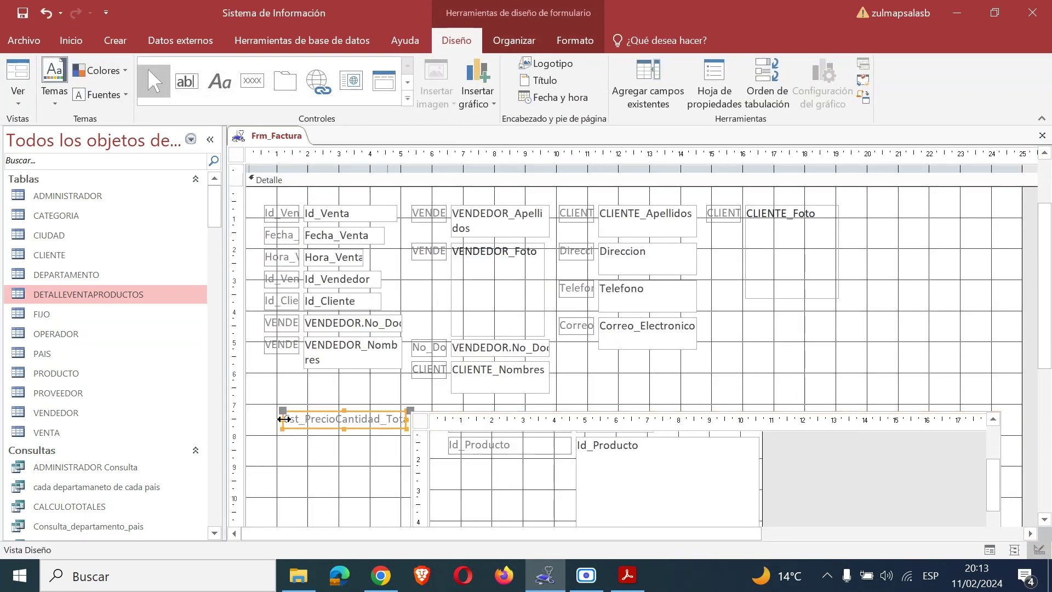
pyautogui.moveTo(283, 417); pyautogui.dragTo(271, 397)
pyautogui.click(469, 416)
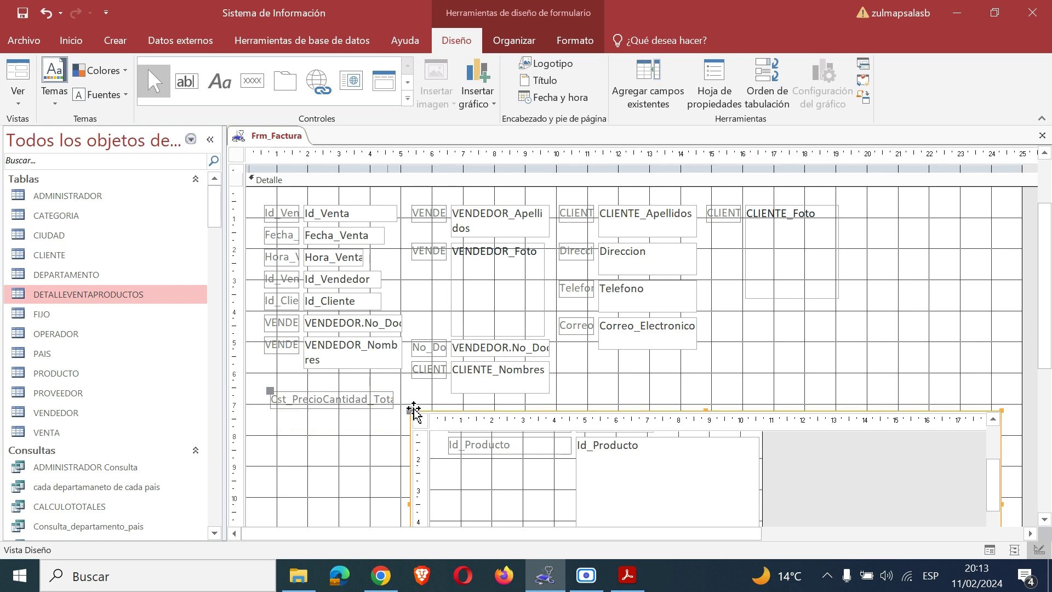
pyautogui.moveTo(412, 408); pyautogui.dragTo(270, 417)
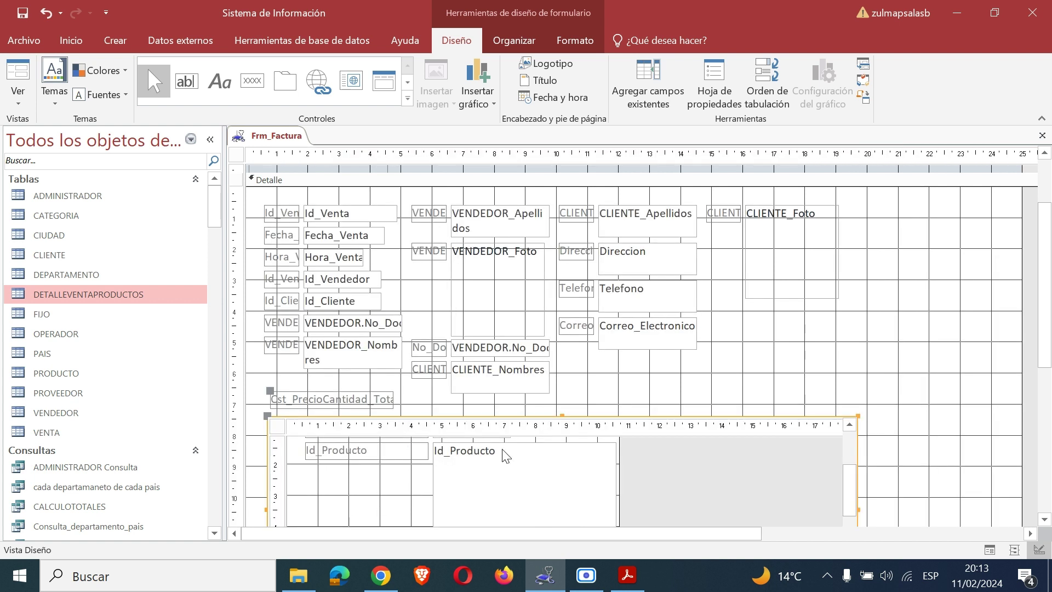
pyautogui.click(861, 512)
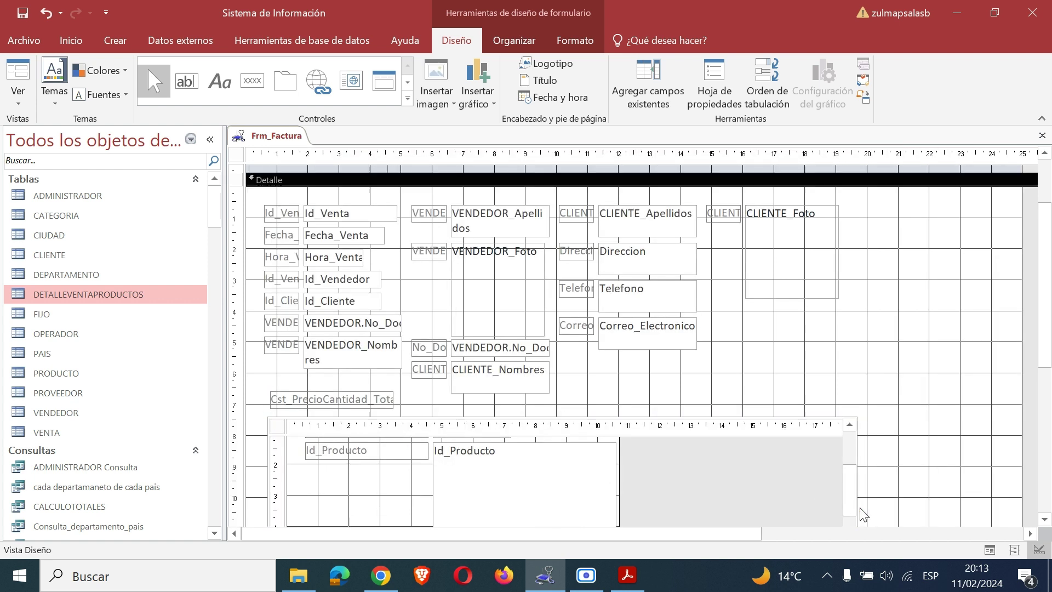
# Widen the Cst_PrecioCantidad_Total subform to about 23 cm
pyautogui.click(796, 441)
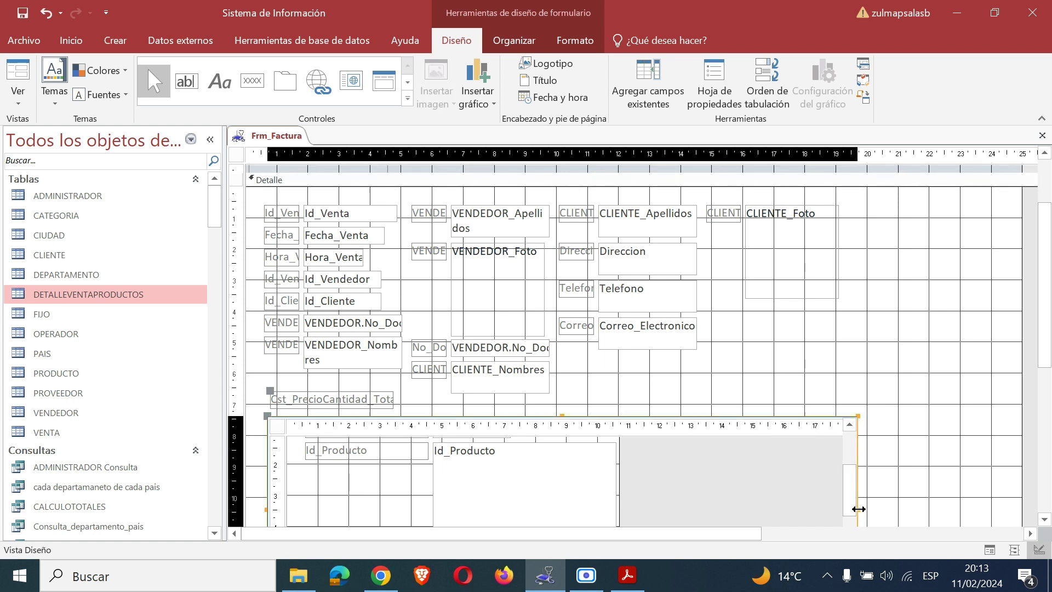
pyautogui.moveTo(859, 509); pyautogui.dragTo(980, 508)
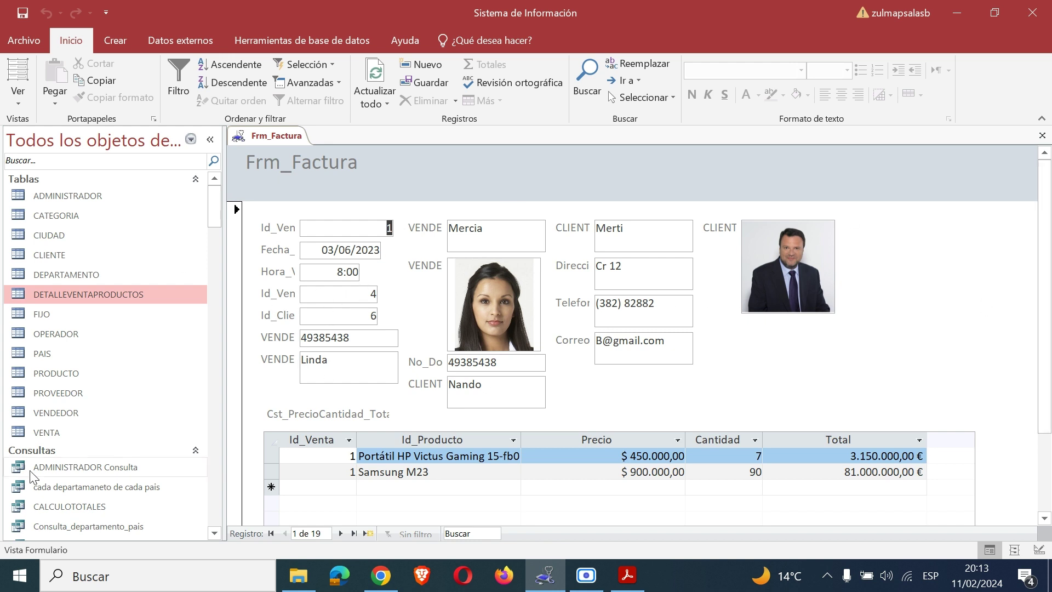
# Browse forward through the Frm_Factura sales records up to record 13, checking the products and totals in the subform
pyautogui.click(341, 533)
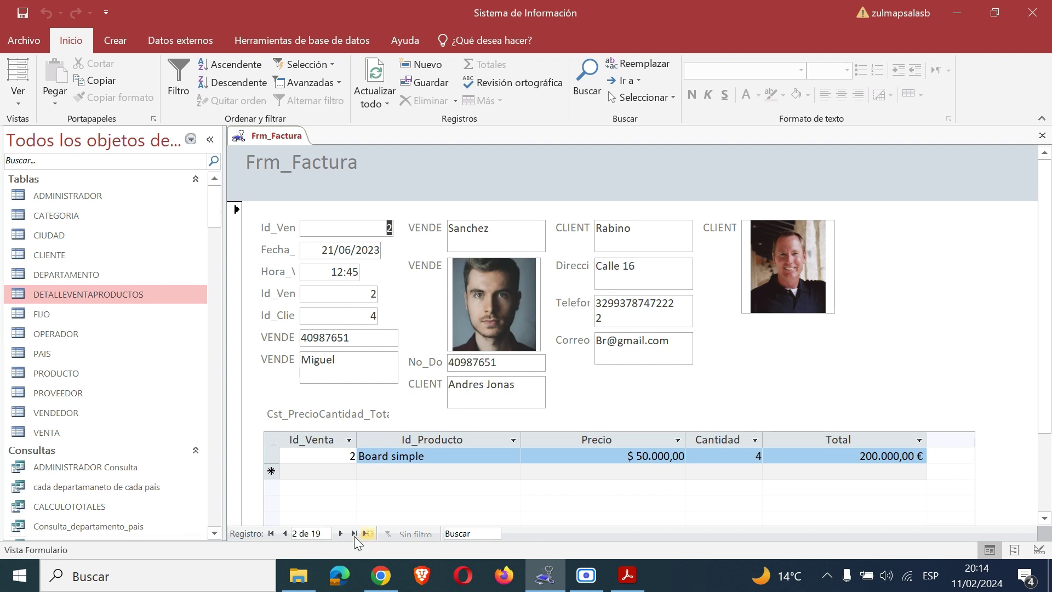
pyautogui.click(340, 532)
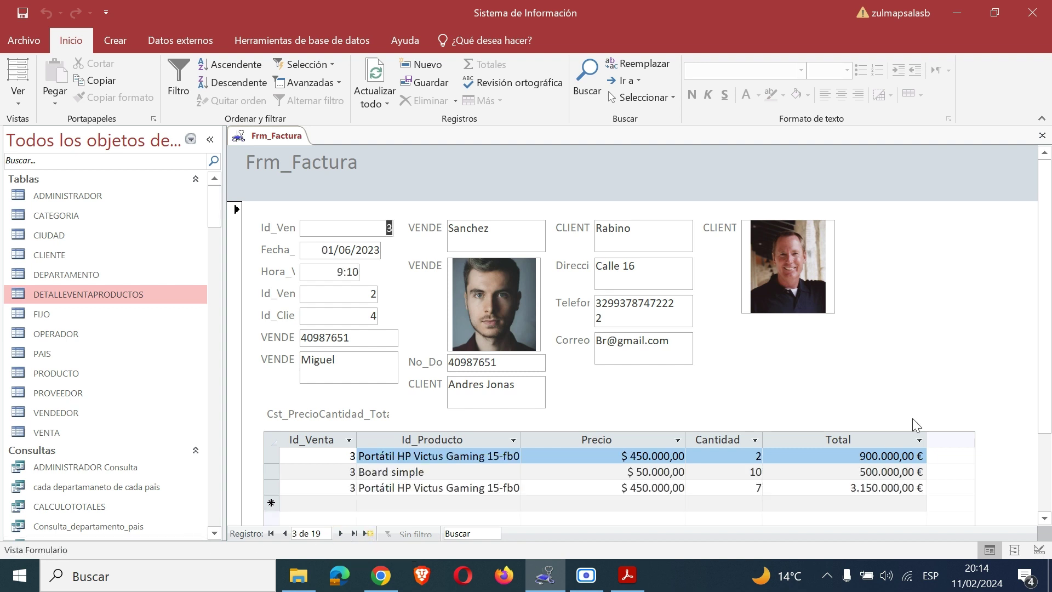
pyautogui.moveTo(1042, 293); pyautogui.dragTo(995, 321)
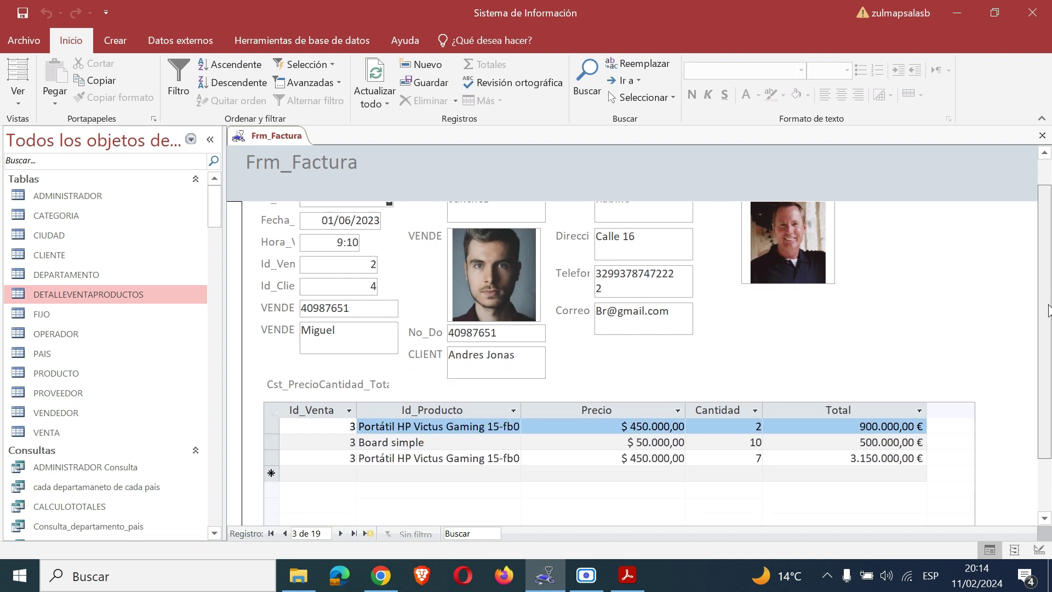
pyautogui.click(341, 534)
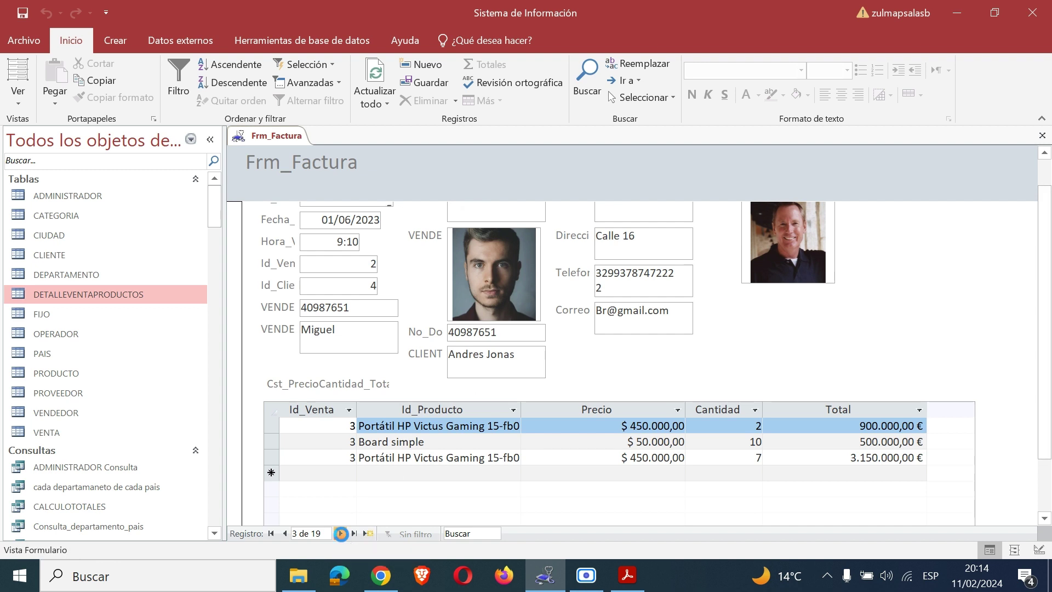
pyautogui.click(341, 534)
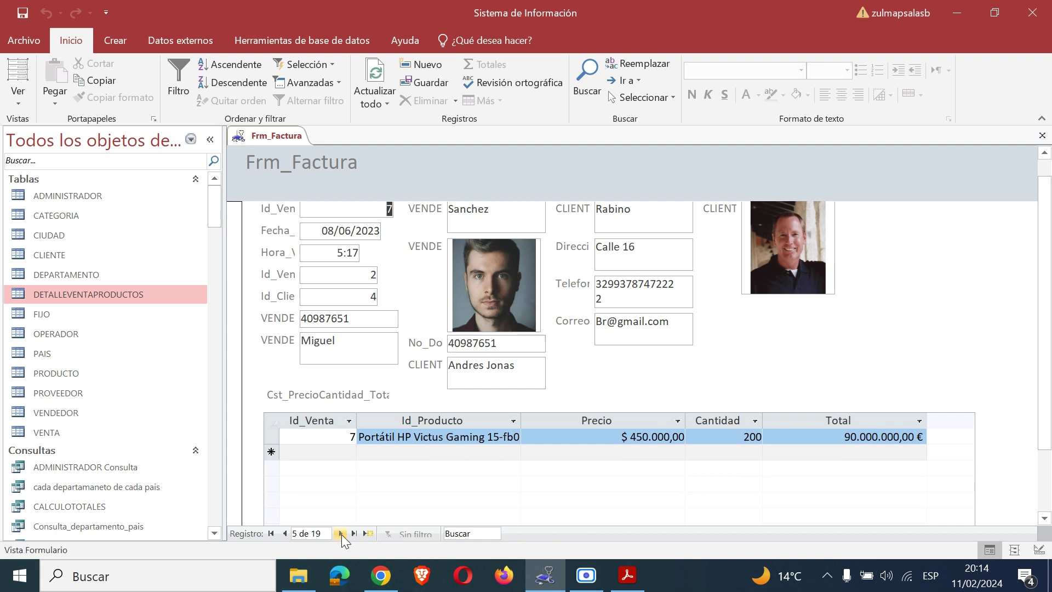
pyautogui.click(341, 534)
pyautogui.click(341, 534)
pyautogui.click(342, 534)
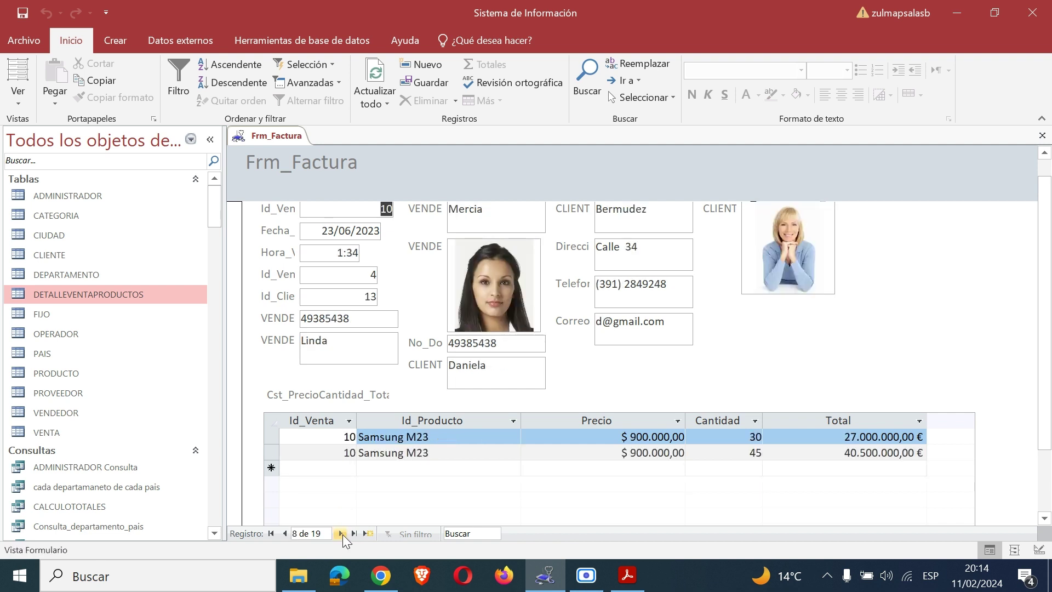
pyautogui.click(343, 534)
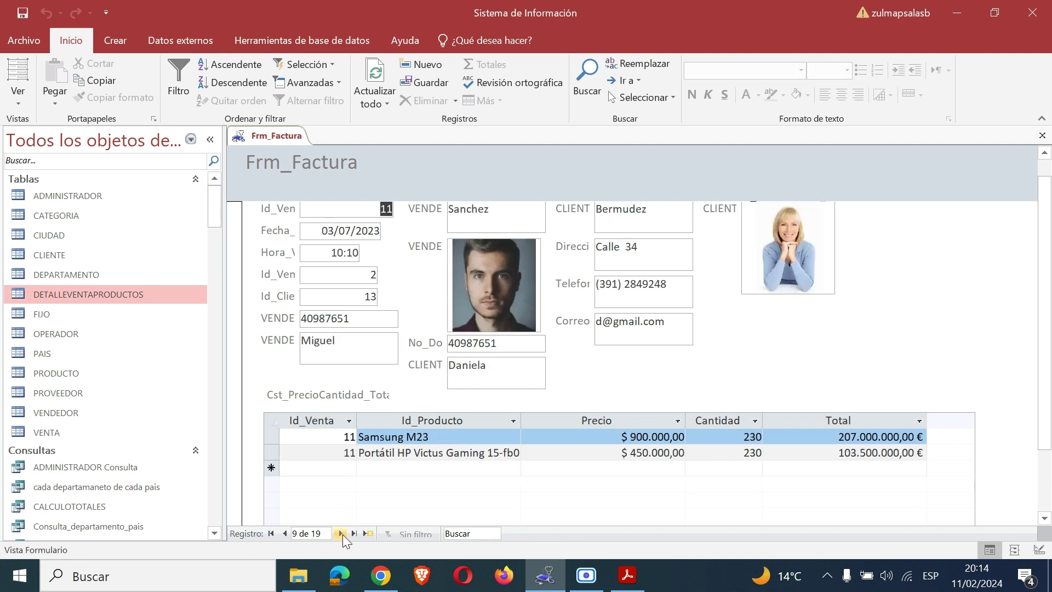
pyautogui.click(343, 534)
pyautogui.click(343, 534)
pyautogui.click(343, 534)
pyautogui.click(343, 534)
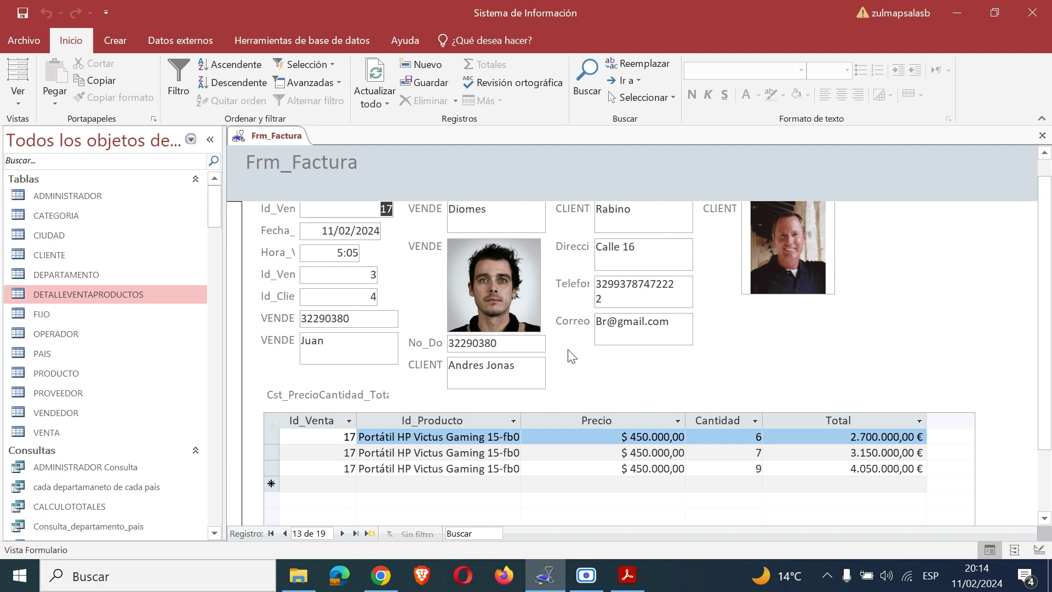
# Switch to the PDF guide in Acrobat and read pages 52 to 55, comparing the FRM_FACTURA examples with the form
pyautogui.click(627, 575)
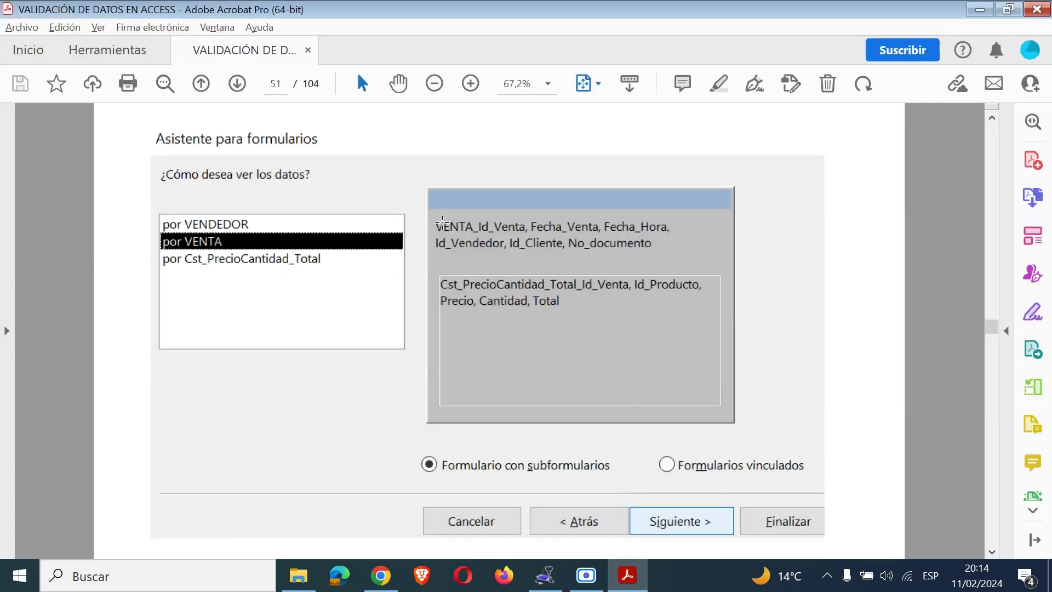
pyautogui.click(235, 86)
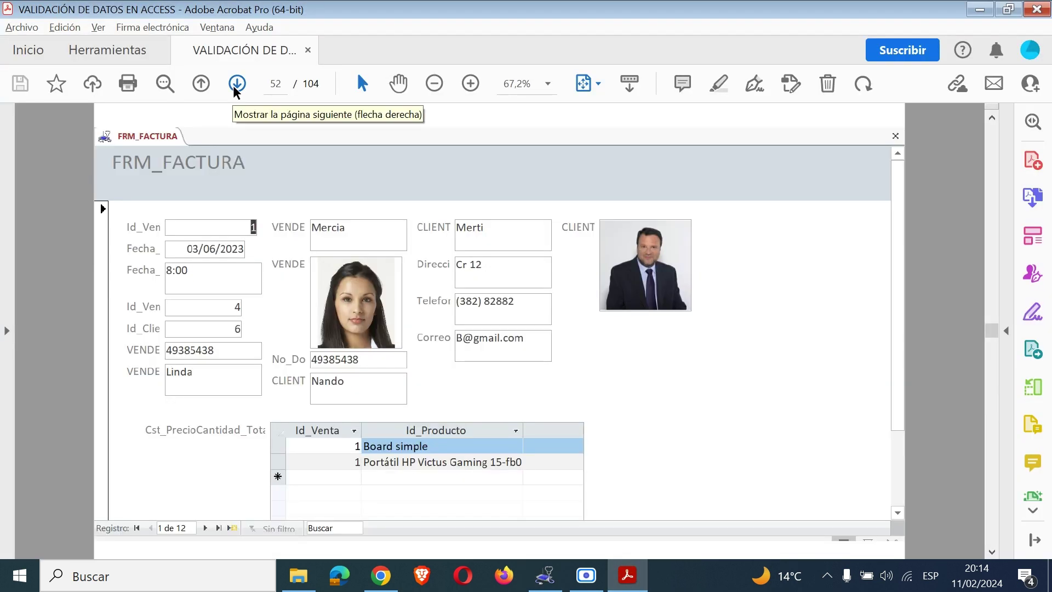
pyautogui.click(236, 85)
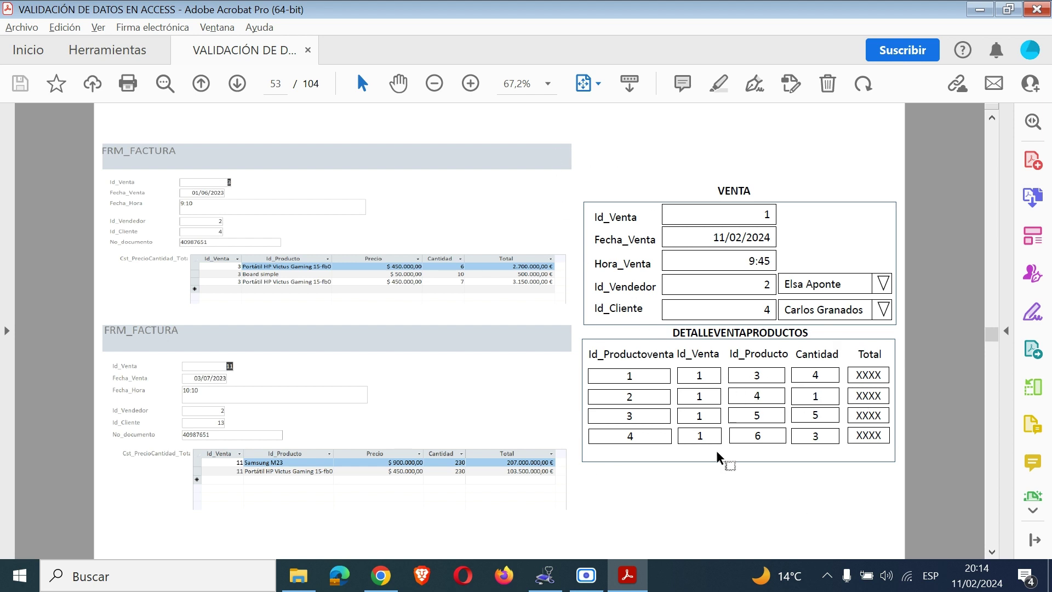
pyautogui.click(544, 575)
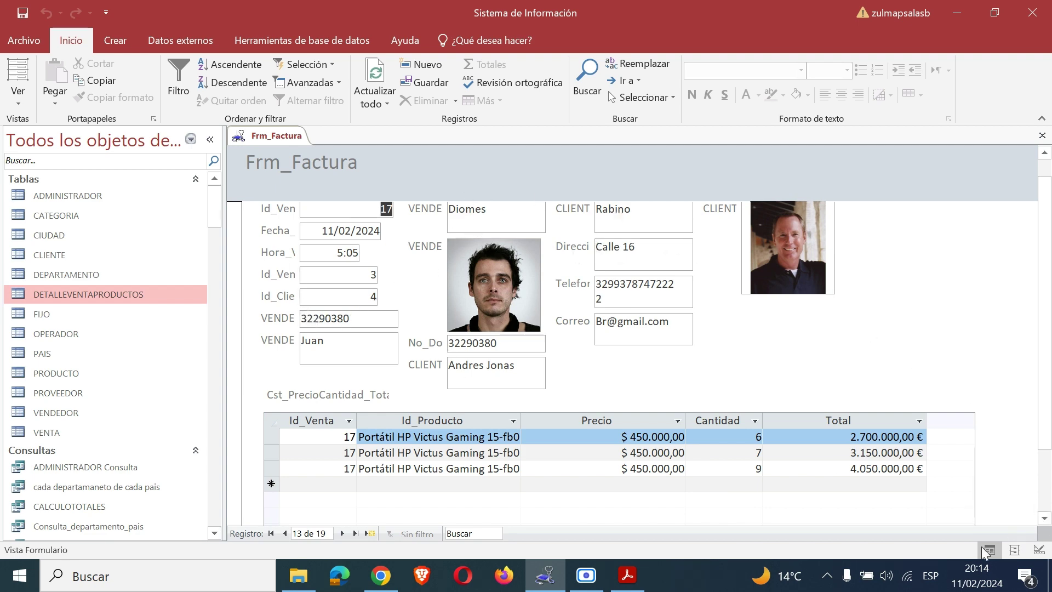
pyautogui.click(628, 575)
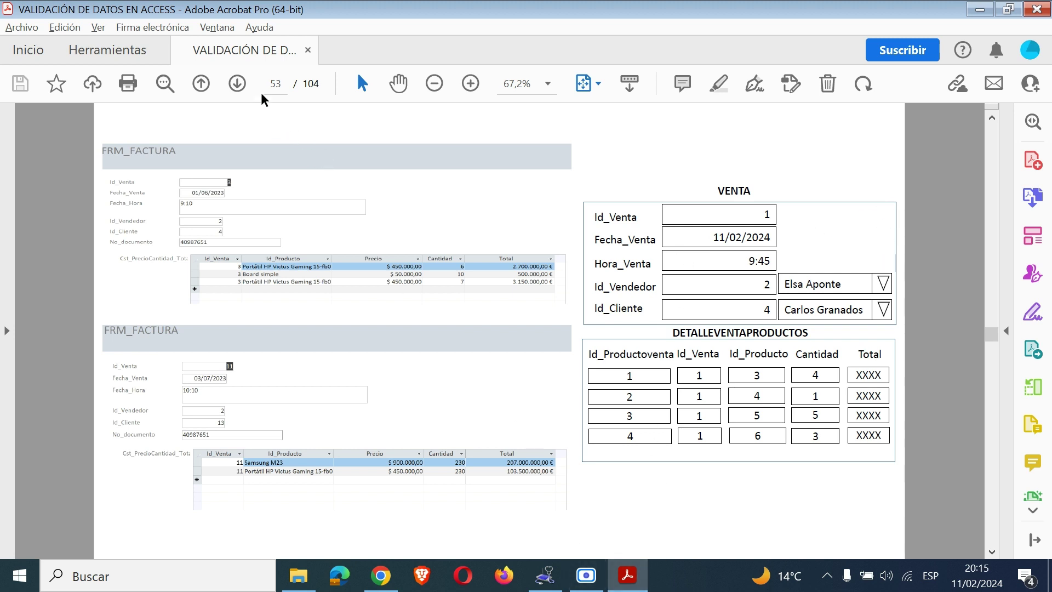
pyautogui.click(239, 86)
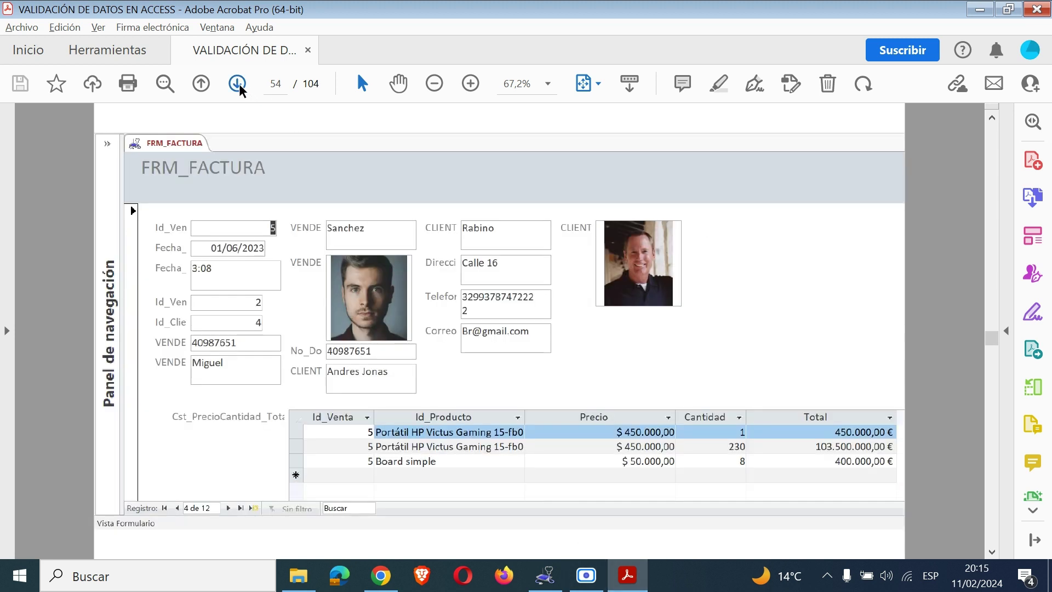
pyautogui.click(239, 85)
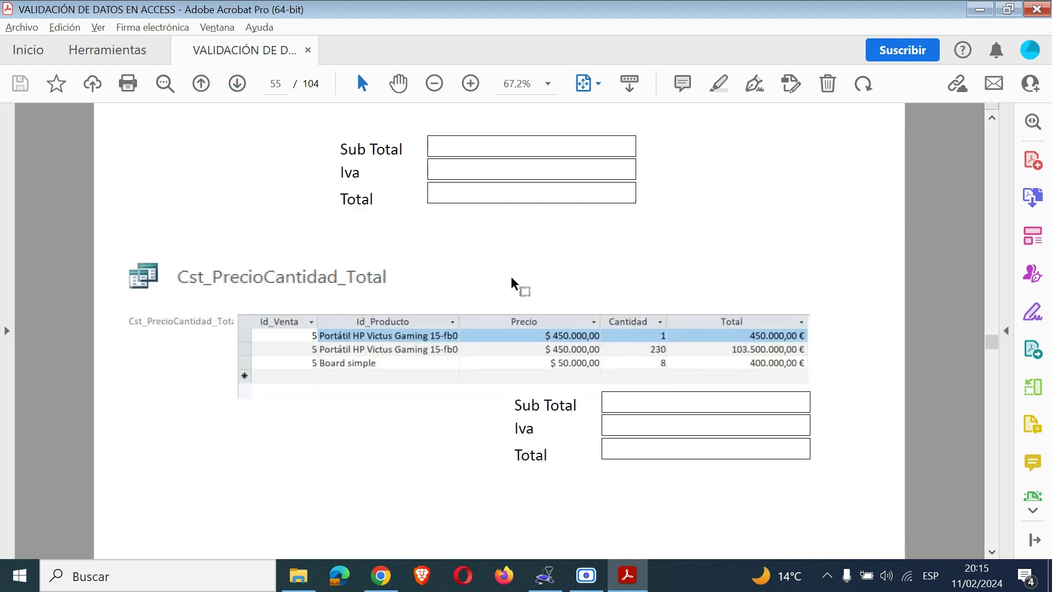
pyautogui.moveTo(507, 405); pyautogui.dragTo(588, 404)
pyautogui.click(522, 434)
# Return to Access, open Frm_Factura in Design view and inspect the lower part of the subform
pyautogui.hotkey('alt', 'Tab')
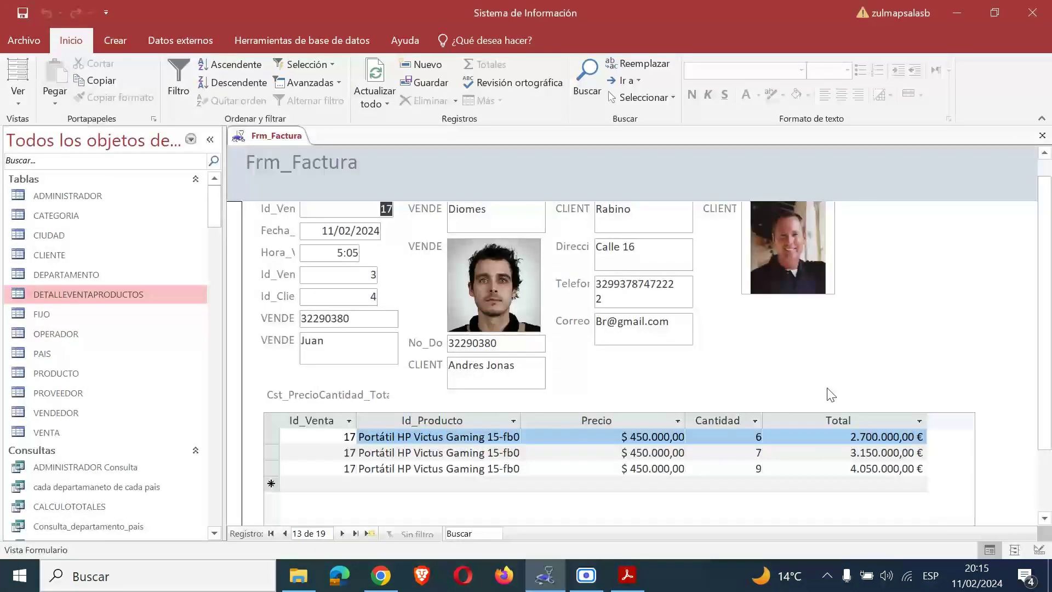
pyautogui.scroll(-2, 876, 372)
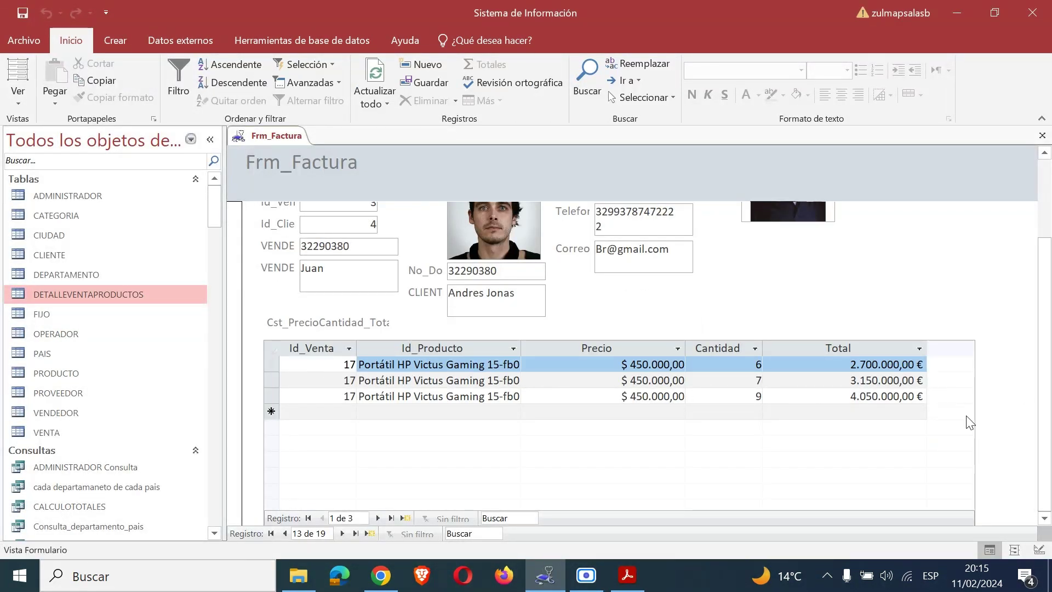
pyautogui.click(1039, 553)
pyautogui.scroll(-5, 910, 385)
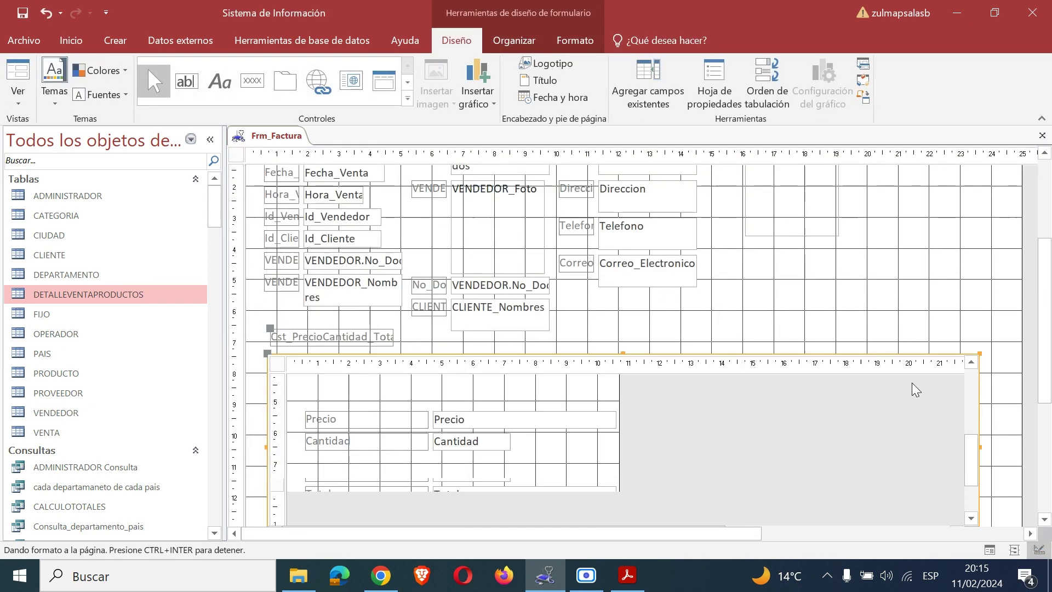
# Back in the Acrobat guide, highlight the Sub Total, Iva and Total boxes under the Cst_PrecioCantidad_Total table on page 55
pyautogui.click(627, 575)
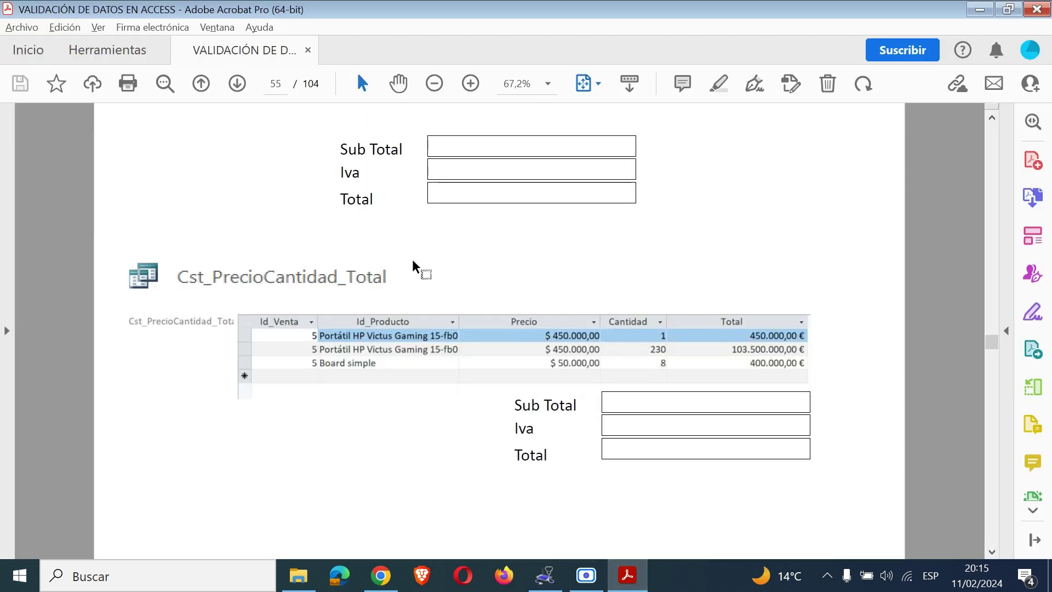
pyautogui.moveTo(341, 143); pyautogui.dragTo(614, 195)
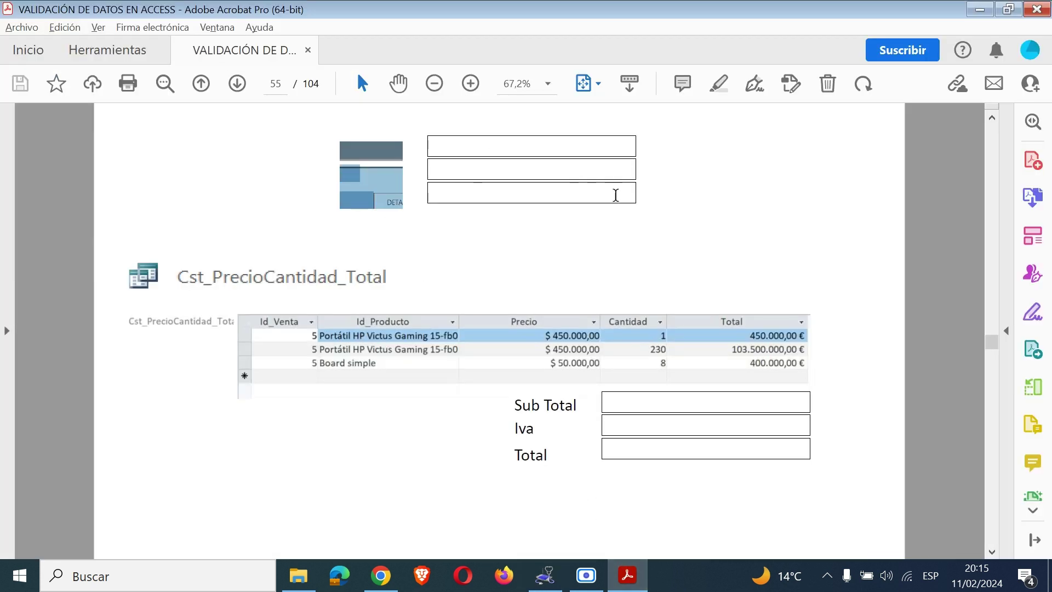
pyautogui.click(590, 274)
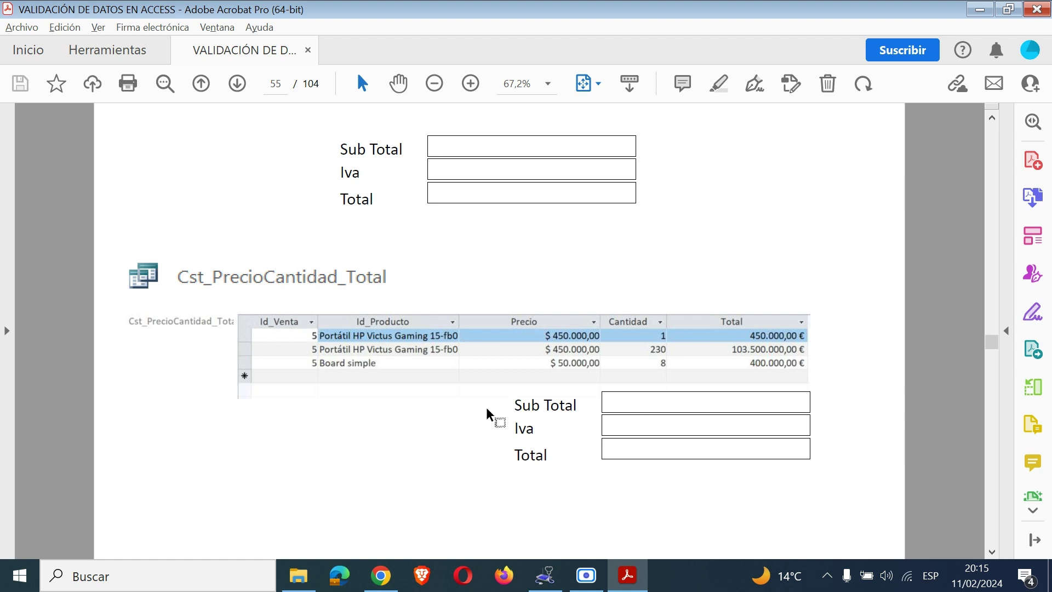
pyautogui.moveTo(496, 384); pyautogui.dragTo(836, 488)
pyautogui.click(853, 487)
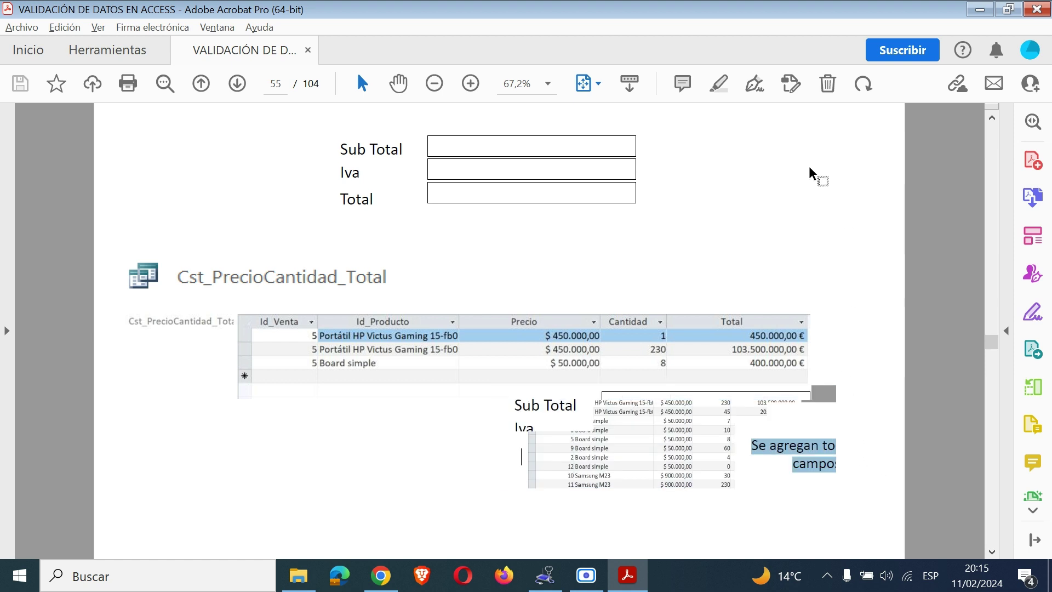
pyautogui.click(720, 84)
pyautogui.moveTo(727, 445); pyautogui.dragTo(844, 449)
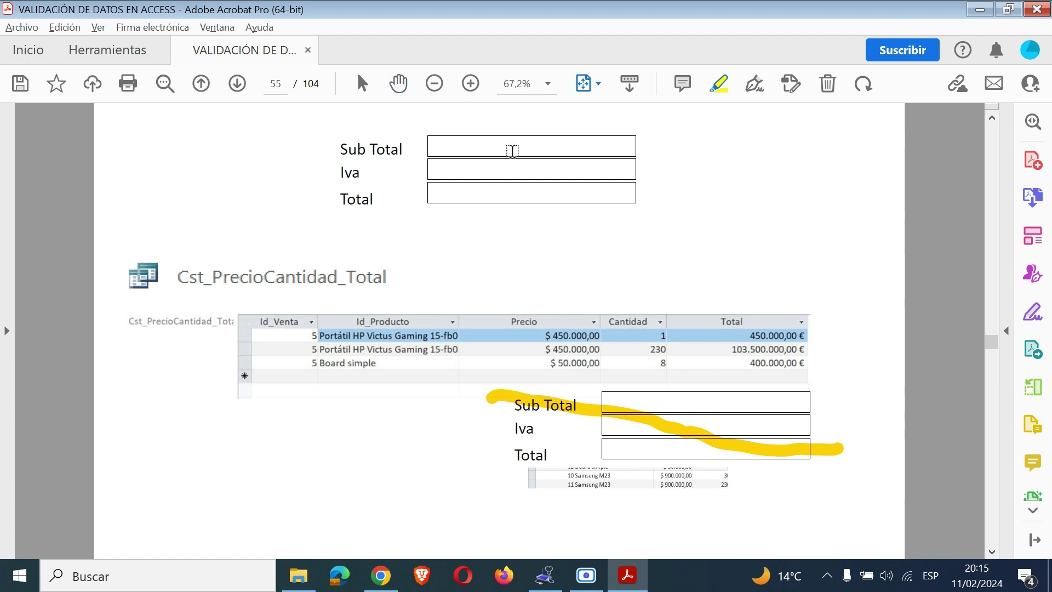
# Read guide page 56 on adding the TOTAL field, then switch to Access and start a new query in Design view
pyautogui.click(237, 84)
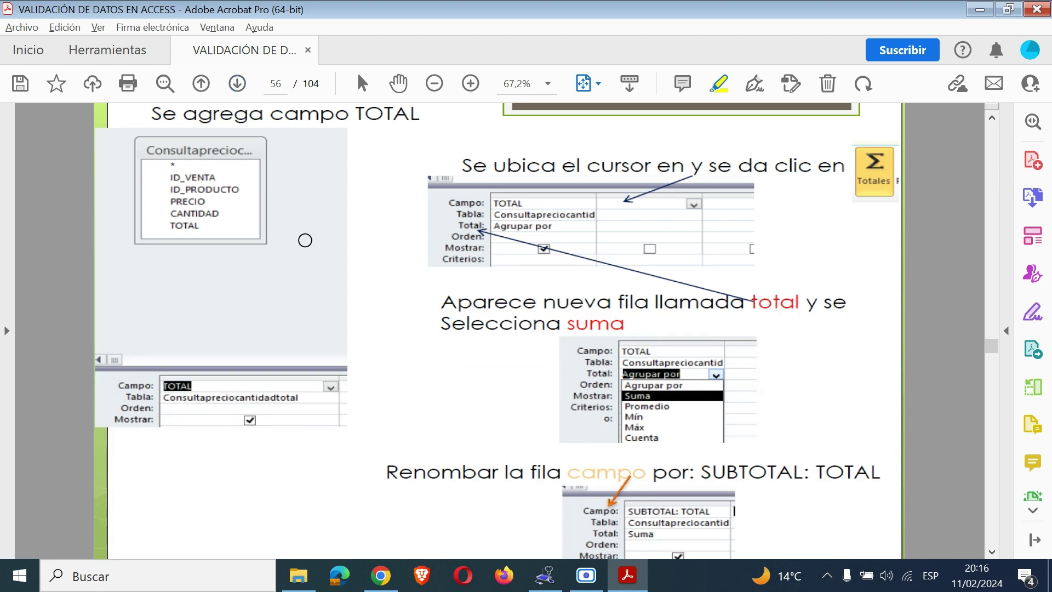
pyautogui.click(547, 572)
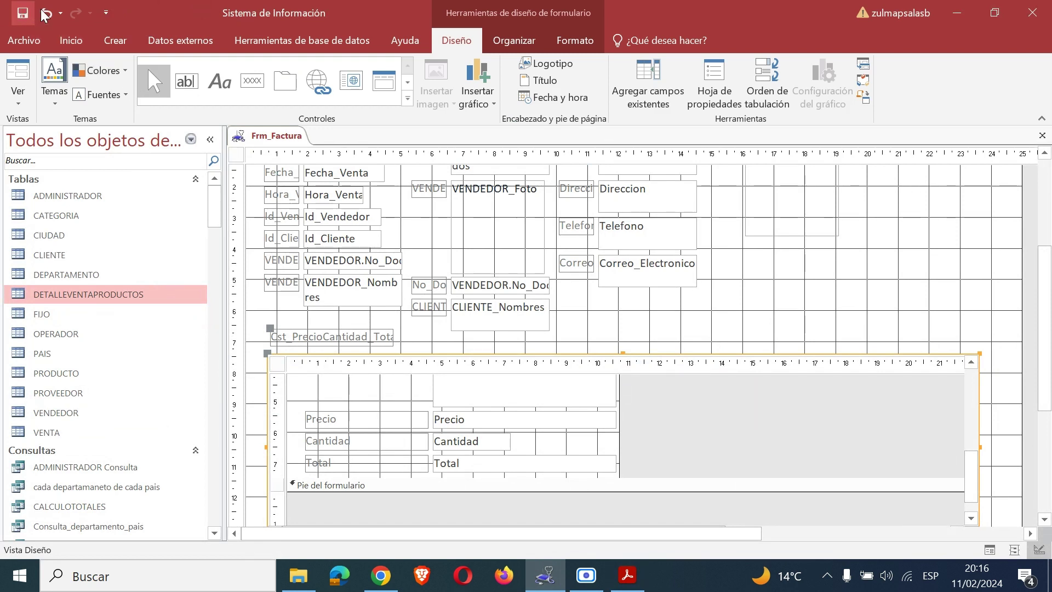
pyautogui.click(116, 46)
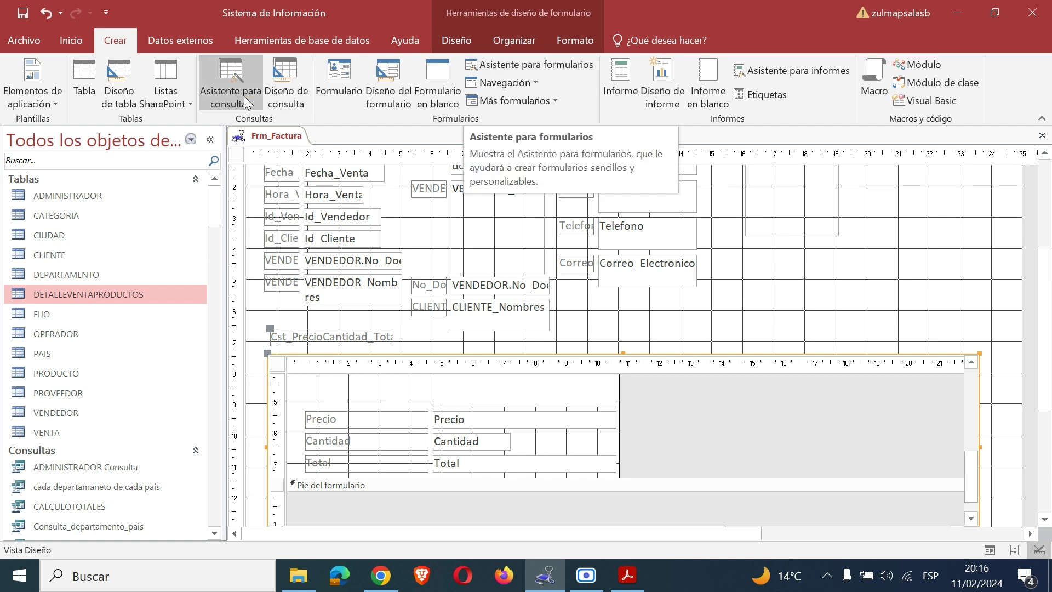
pyautogui.click(289, 80)
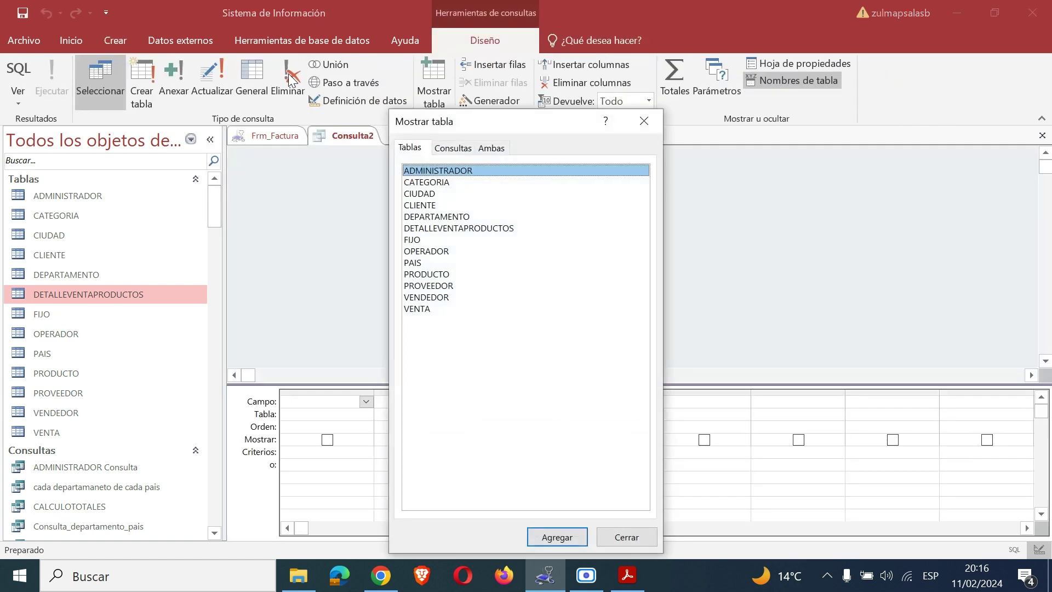
# Return to the Acrobat guide, zoom out to 50% and review pages 55 and 56 on the Sub Total, Iva and Total fields
pyautogui.hotkey('alt', 'Tab')
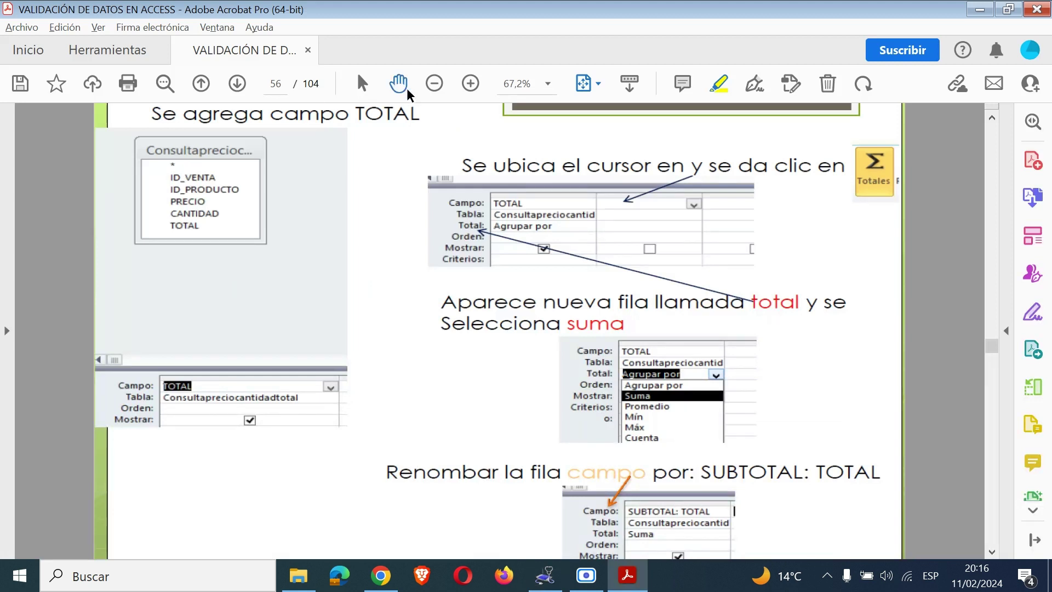
pyautogui.click(429, 86)
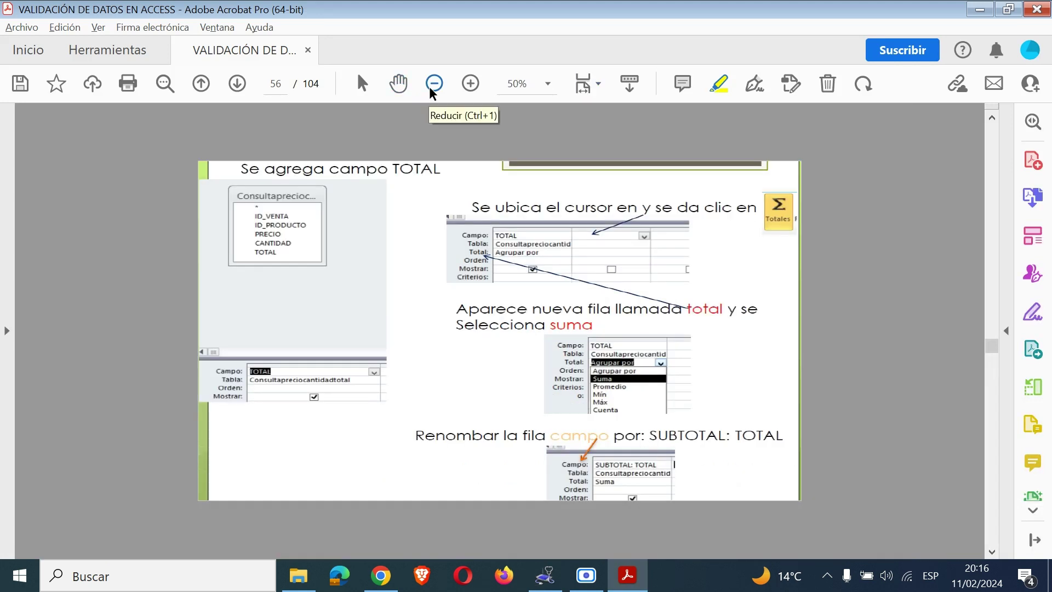
pyautogui.press('Left')
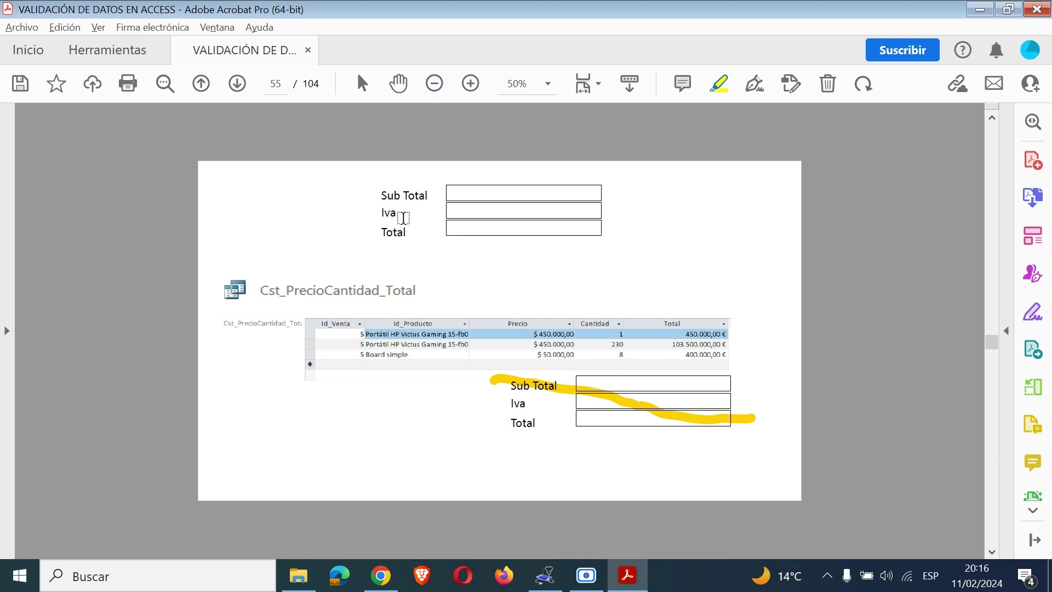
pyautogui.press('Right')
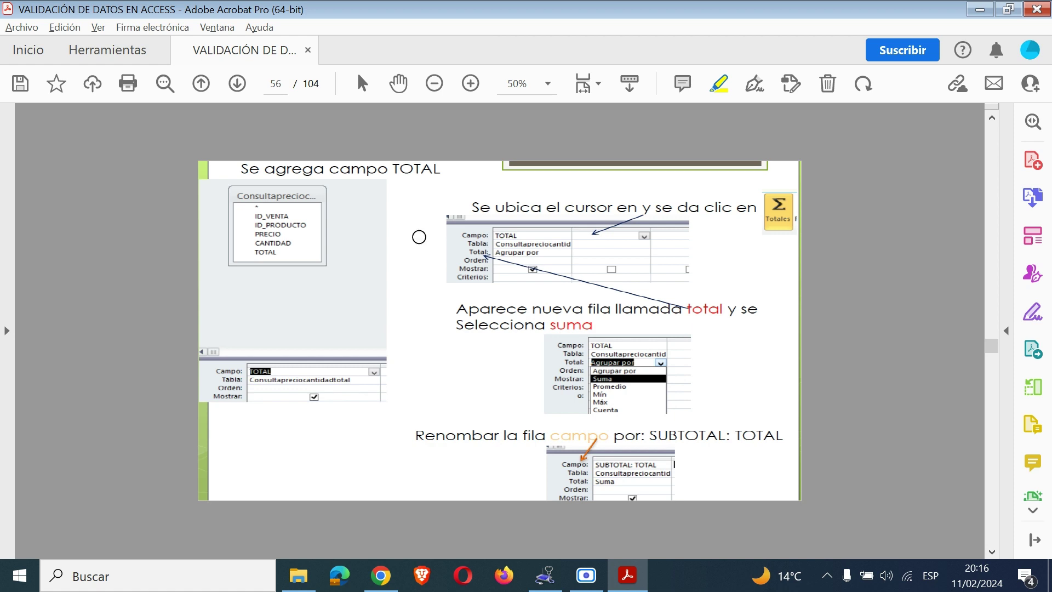
pyautogui.press('alt')
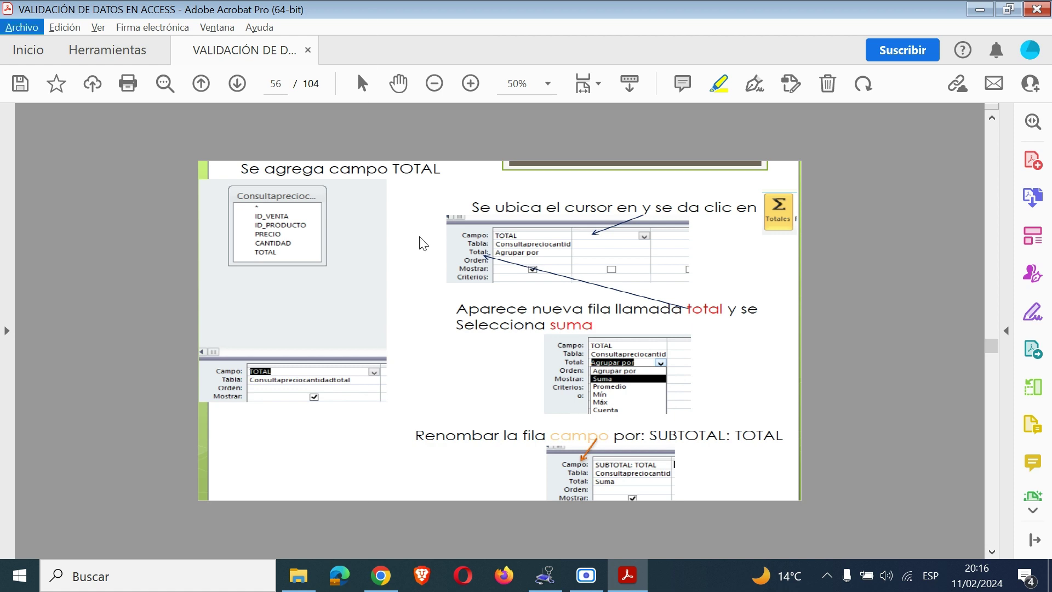
pyautogui.press('Down')
pyautogui.press('Escape')
pyautogui.click(201, 83)
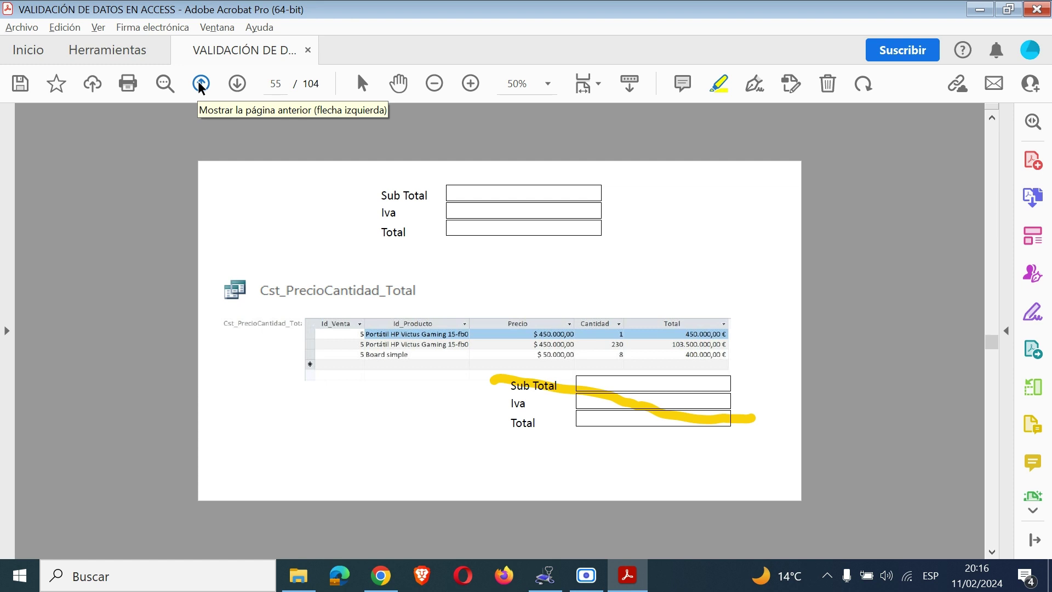
# Switch to Access, add the Cst_PrecioCantidad_Total query as the new query's source and place its Total field in the first column
pyautogui.hotkey('alt', 'Tab')
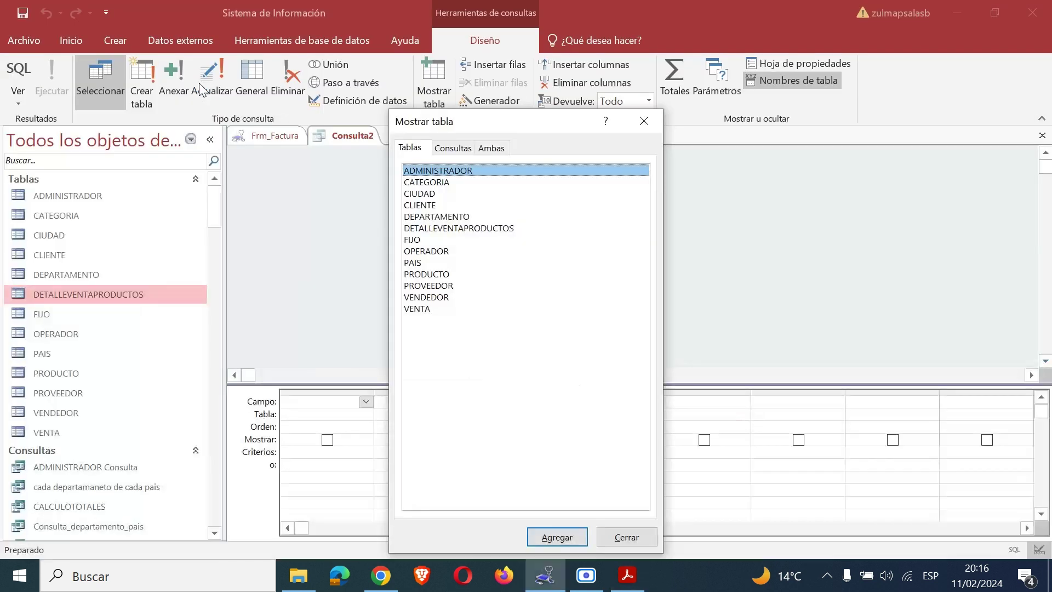
pyautogui.moveTo(494, 122); pyautogui.dragTo(643, 125)
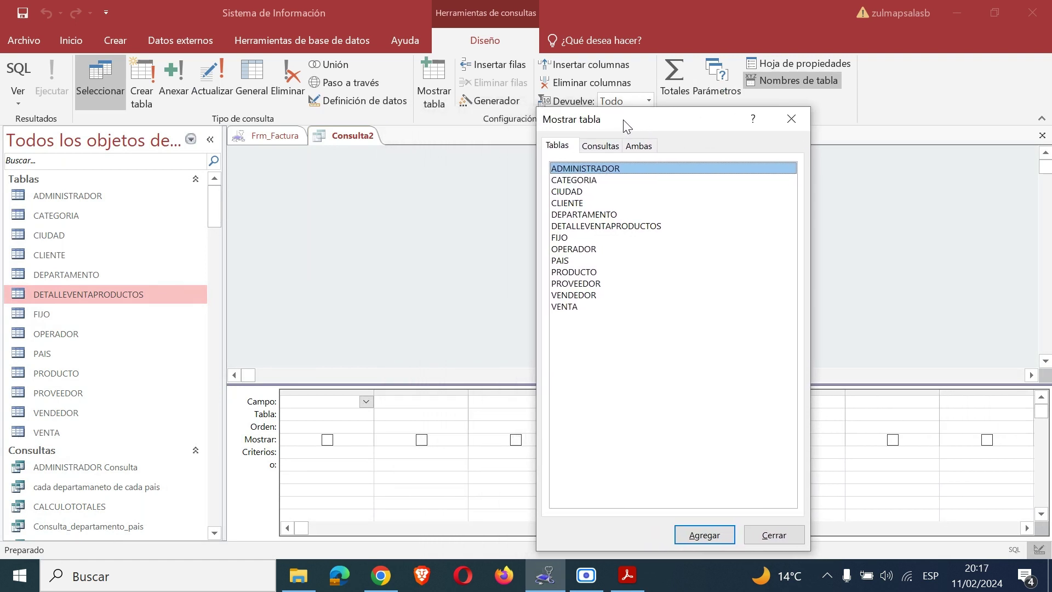
pyautogui.click(584, 587)
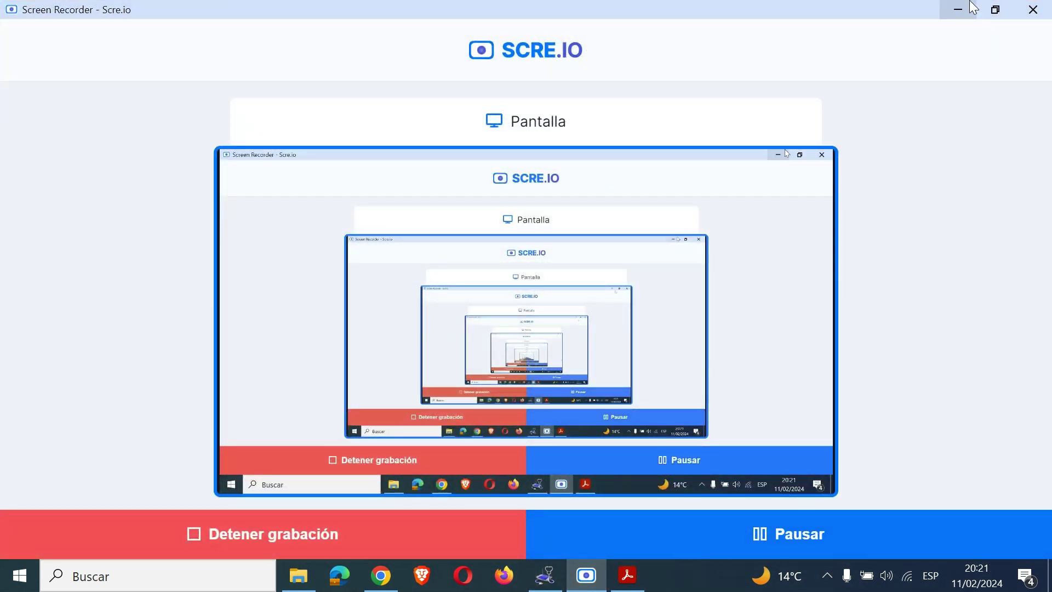
pyautogui.click(957, 10)
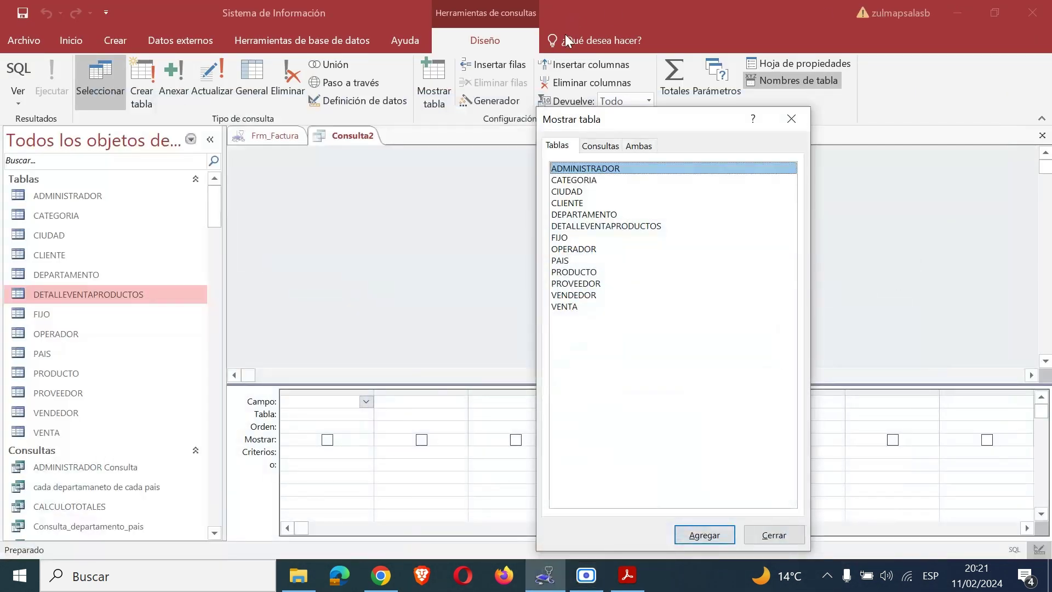
pyautogui.click(601, 146)
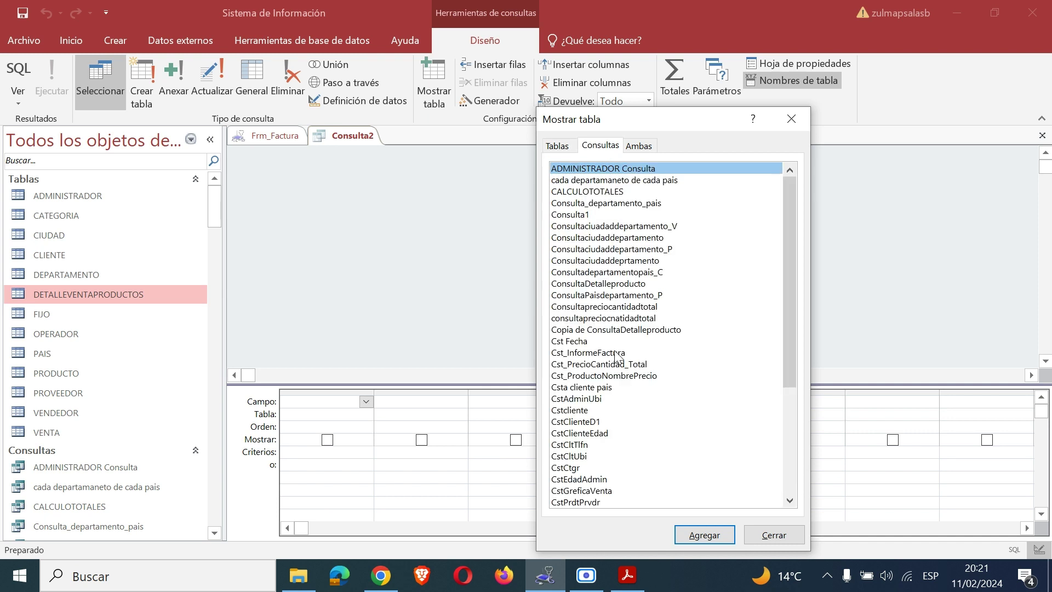
pyautogui.click(585, 365)
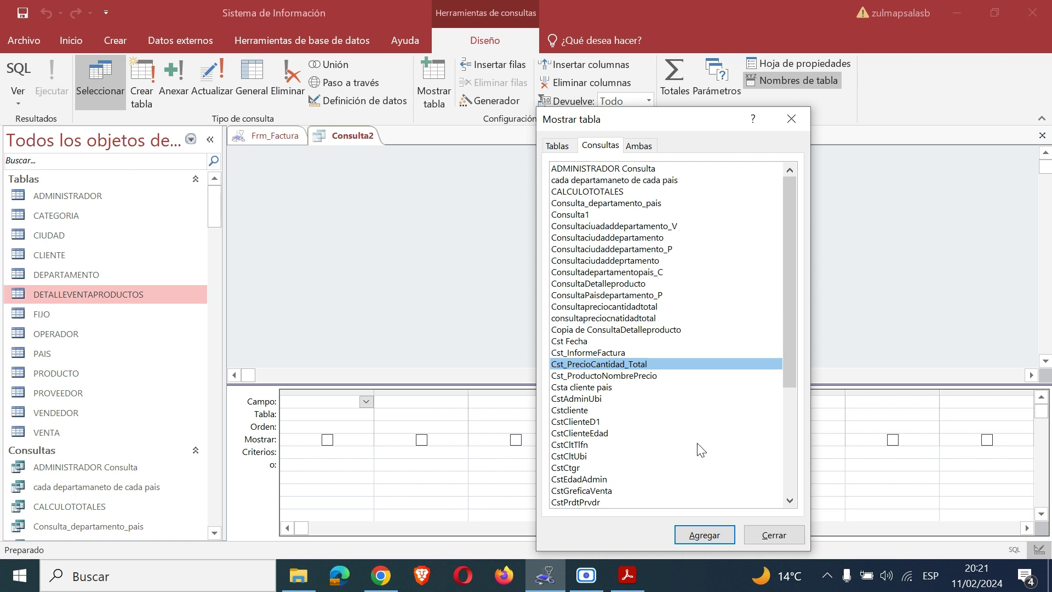
pyautogui.click(714, 537)
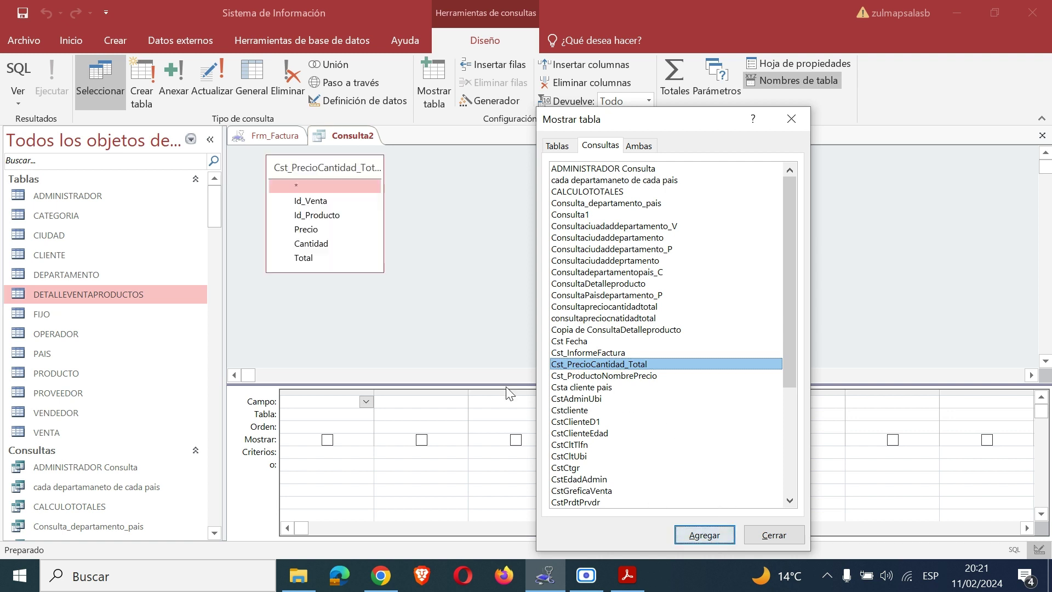
pyautogui.click(774, 534)
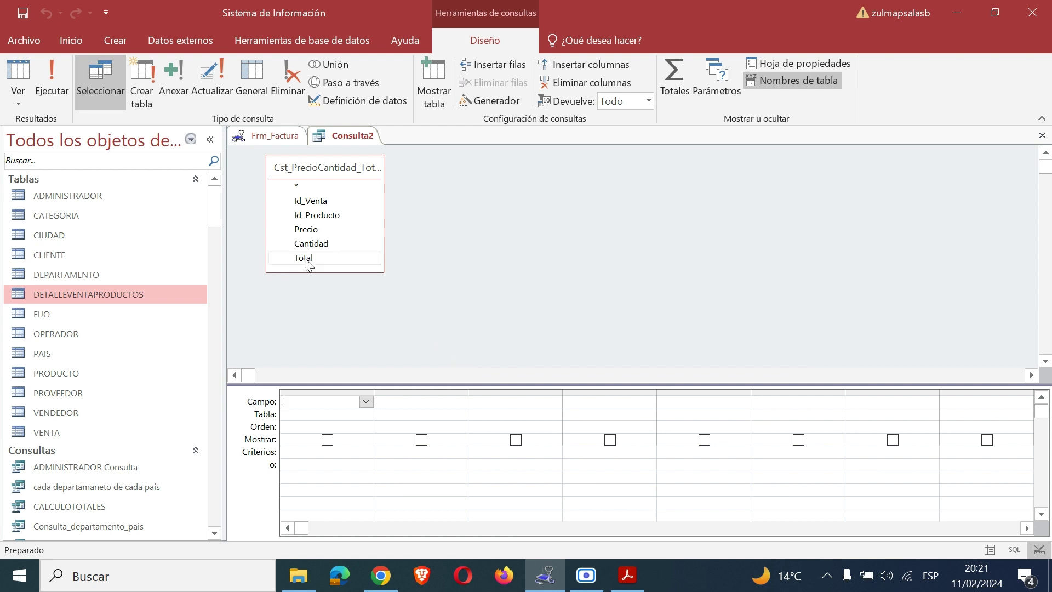
pyautogui.moveTo(305, 258); pyautogui.dragTo(305, 403)
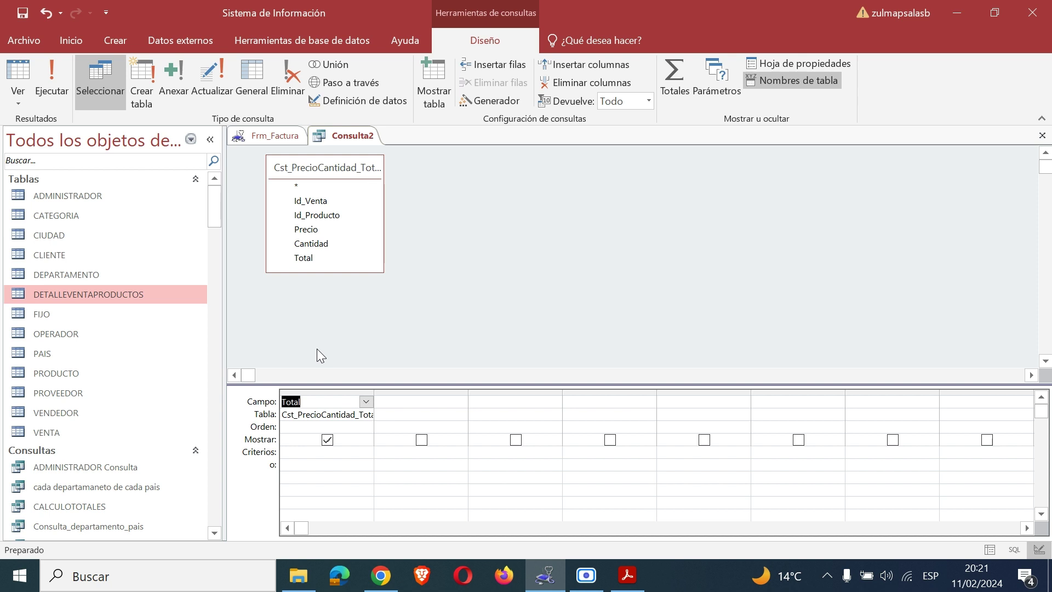
# Switch to the Acrobat guide and delete the yellow highlight across the Sub Total, Iva and Total boxes on page 55
pyautogui.click(628, 575)
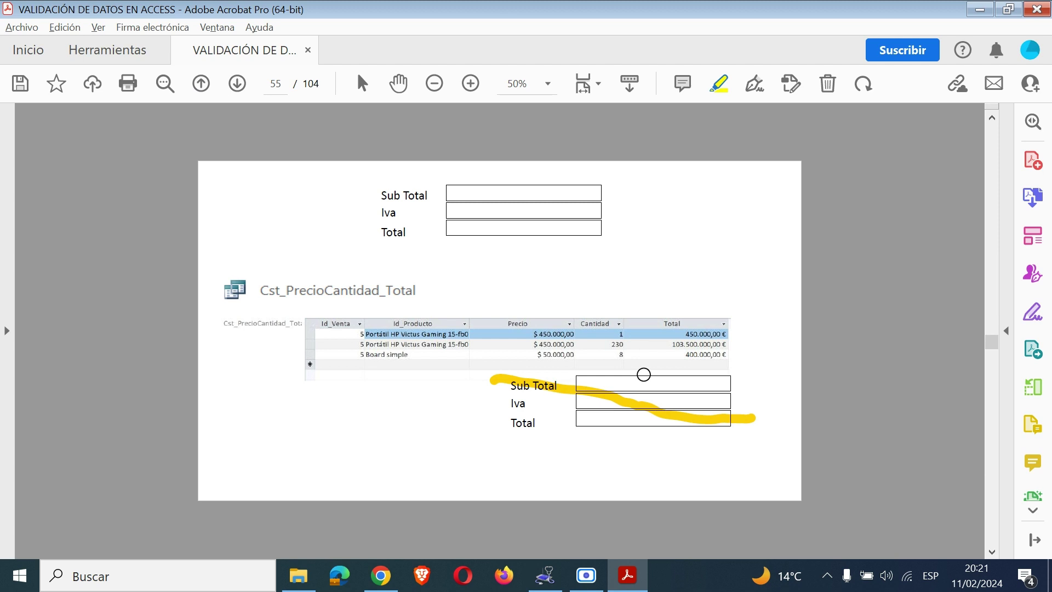
pyautogui.click(525, 384)
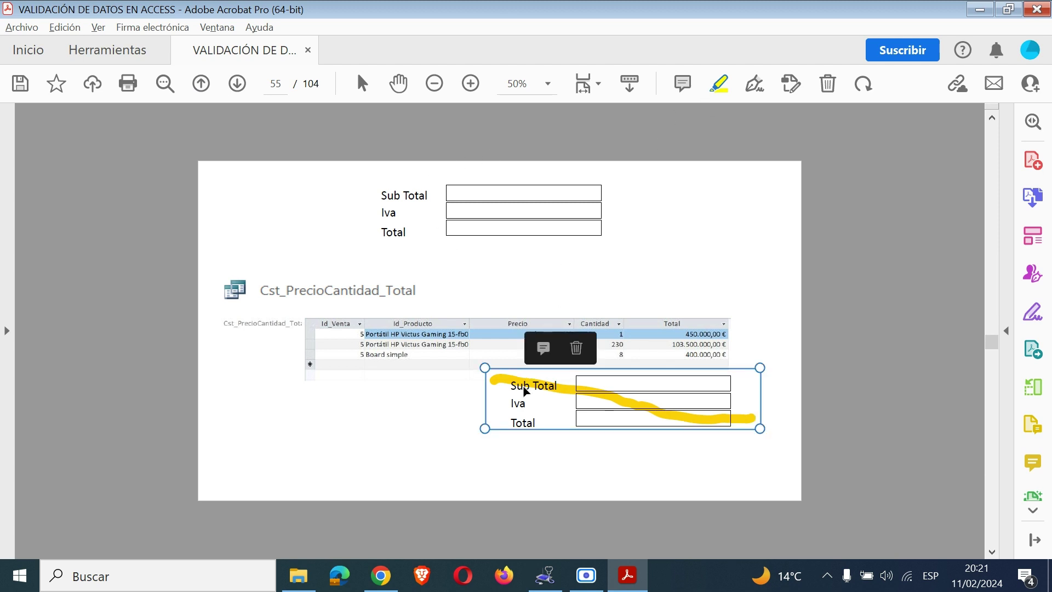
pyautogui.click(575, 348)
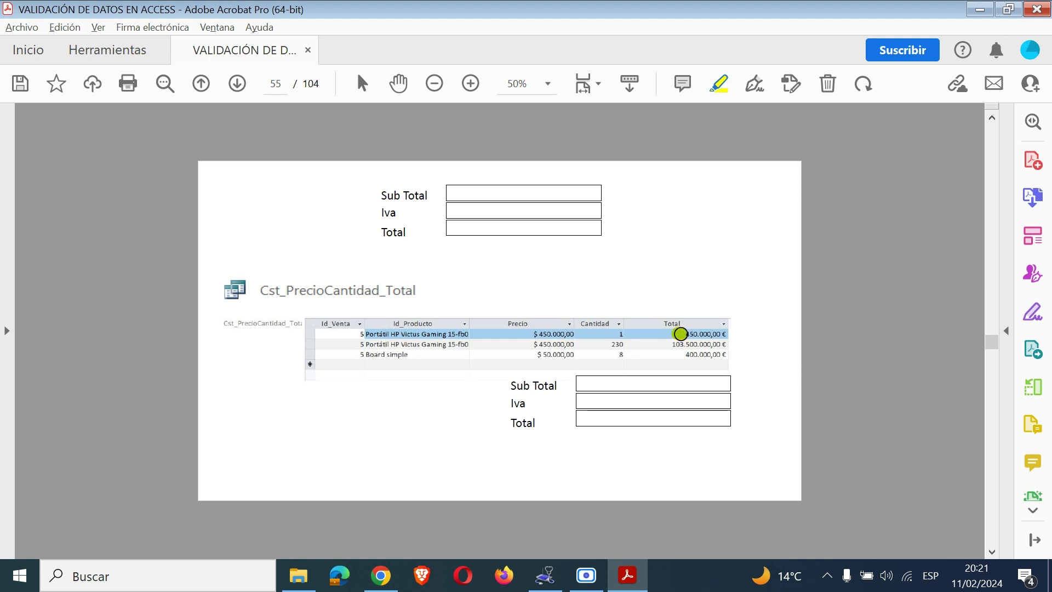
# Highlight the three values in the Total column of the Cst_PrecioCantidad_Total table and the Sub Total box below it
pyautogui.moveTo(680, 333); pyautogui.dragTo(724, 334)
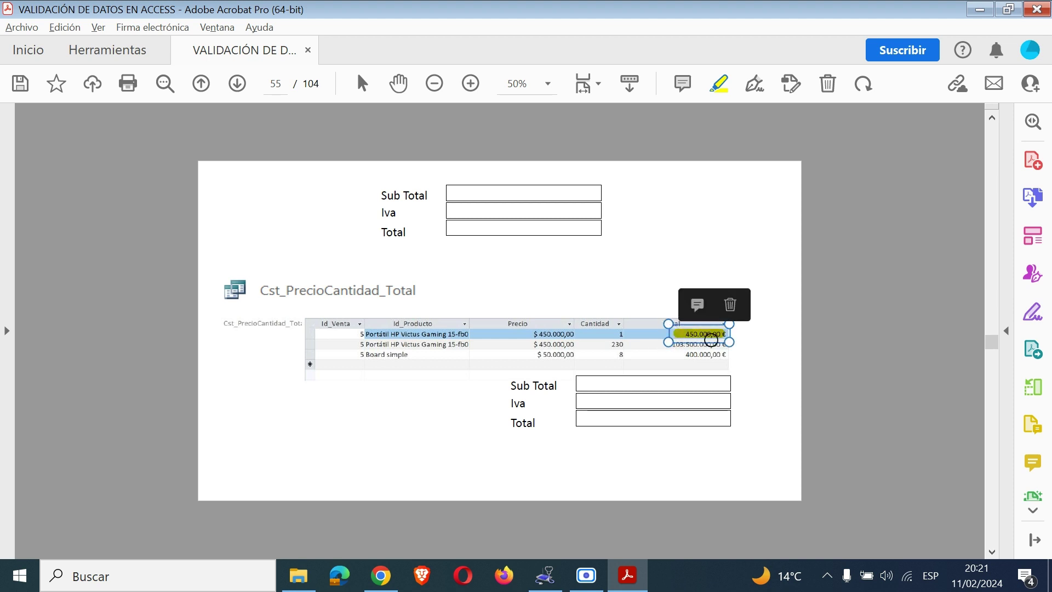
pyautogui.click(701, 349)
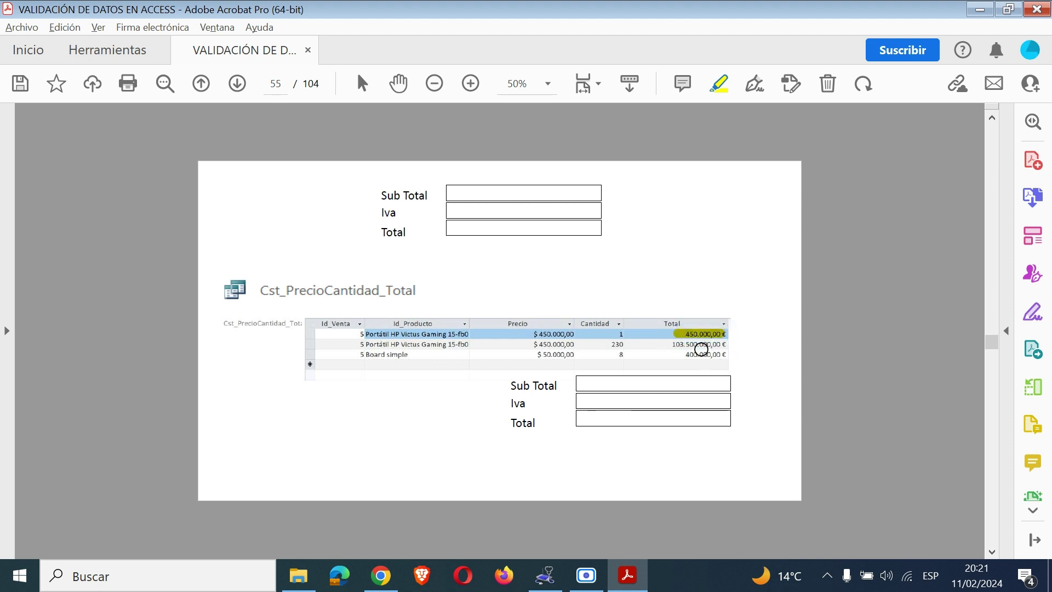
pyautogui.moveTo(660, 344); pyautogui.dragTo(724, 344)
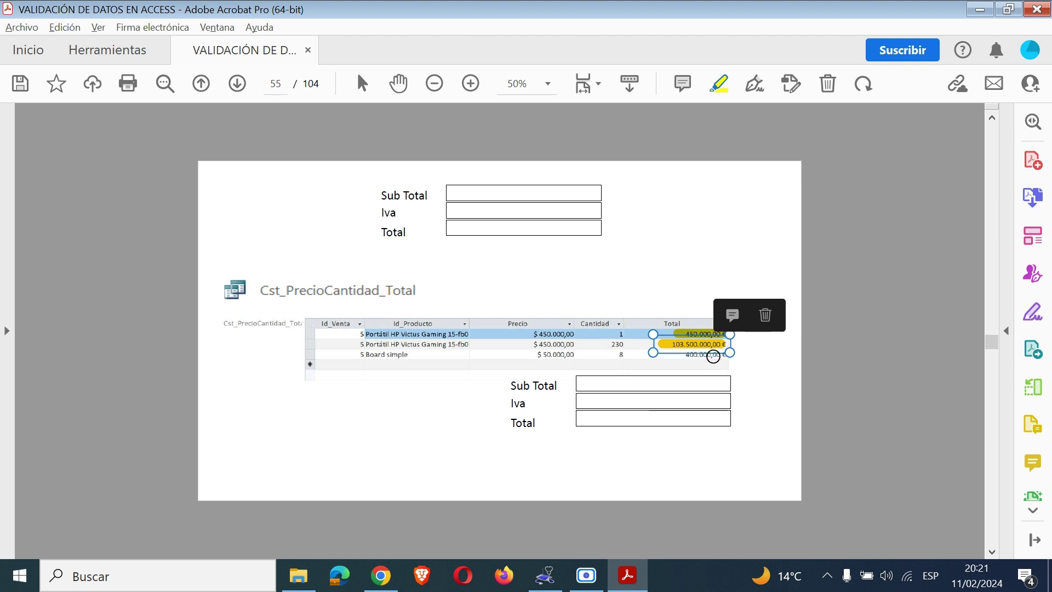
pyautogui.click(657, 326)
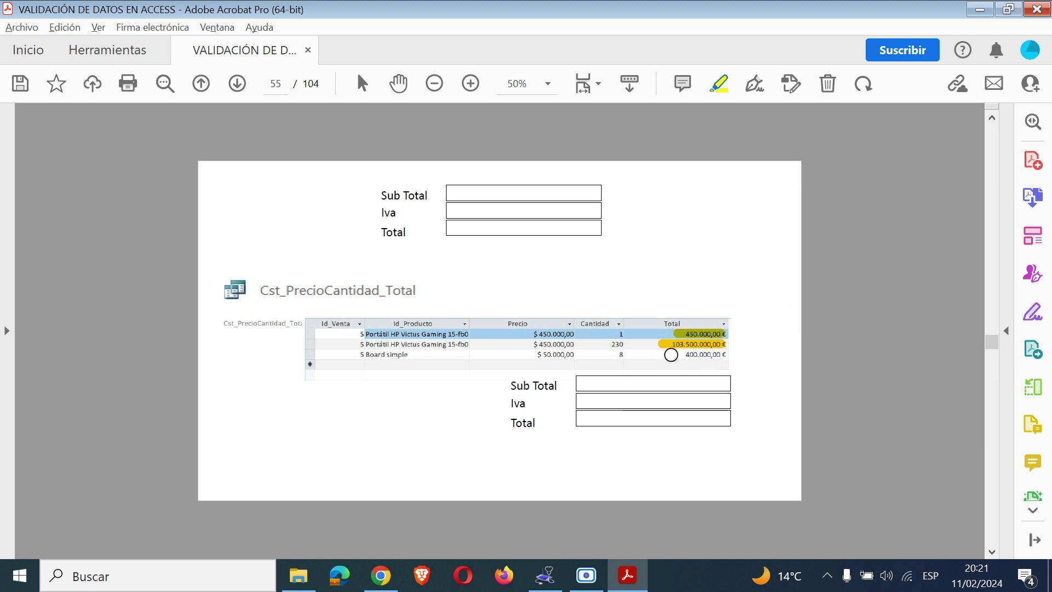
pyautogui.moveTo(670, 354); pyautogui.dragTo(731, 355)
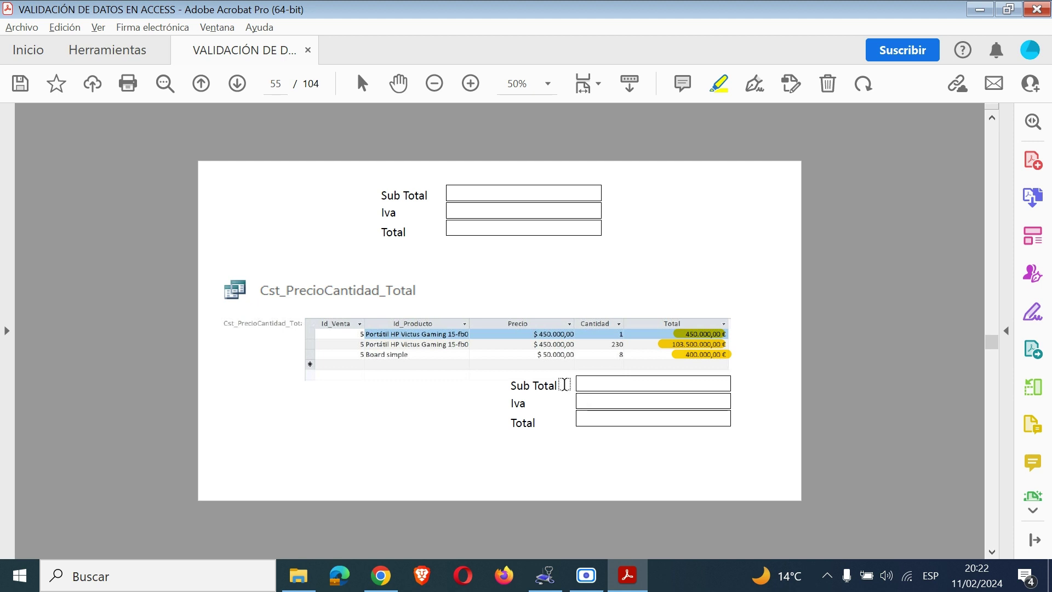
pyautogui.moveTo(578, 381); pyautogui.dragTo(729, 382)
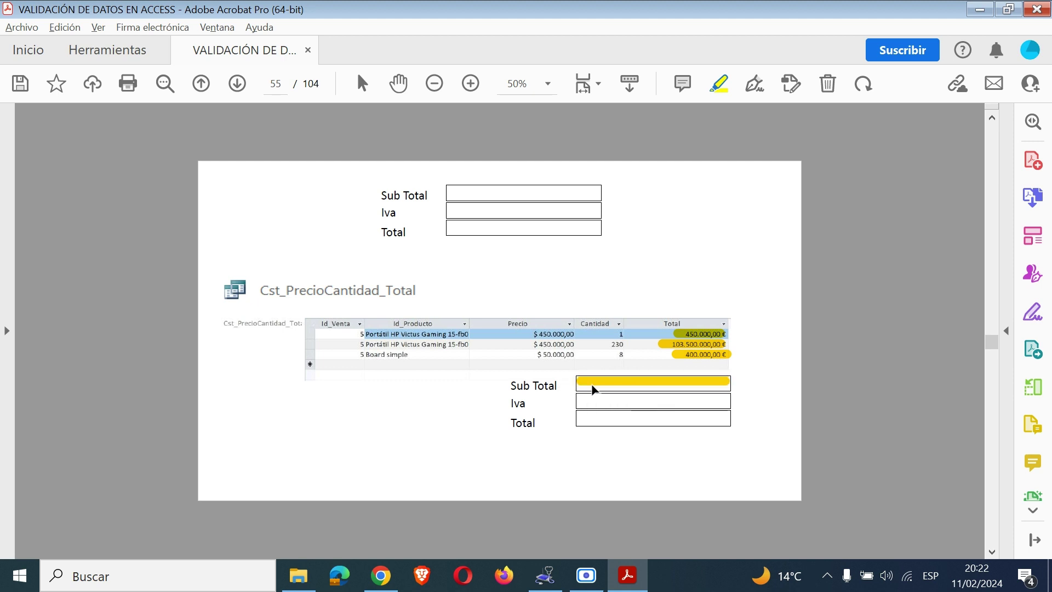
# Switch to Access, widen the query's Total column to fit its contents, and show the totals row with Suma for that field
pyautogui.hotkey('alt', 'Tab')
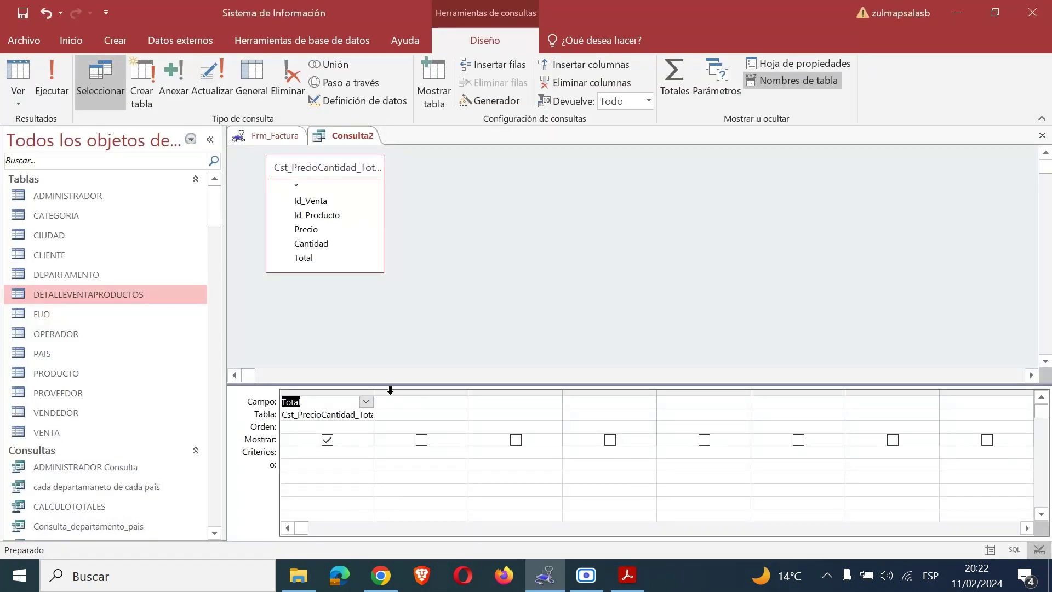
pyautogui.doubleClick(374, 394)
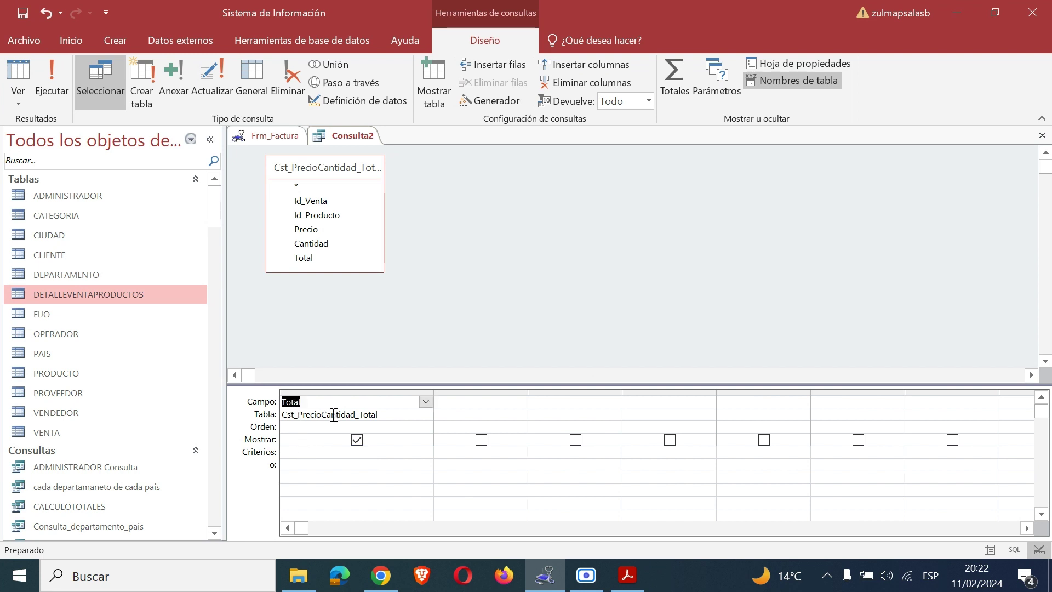
pyautogui.click(345, 402)
pyautogui.click(674, 77)
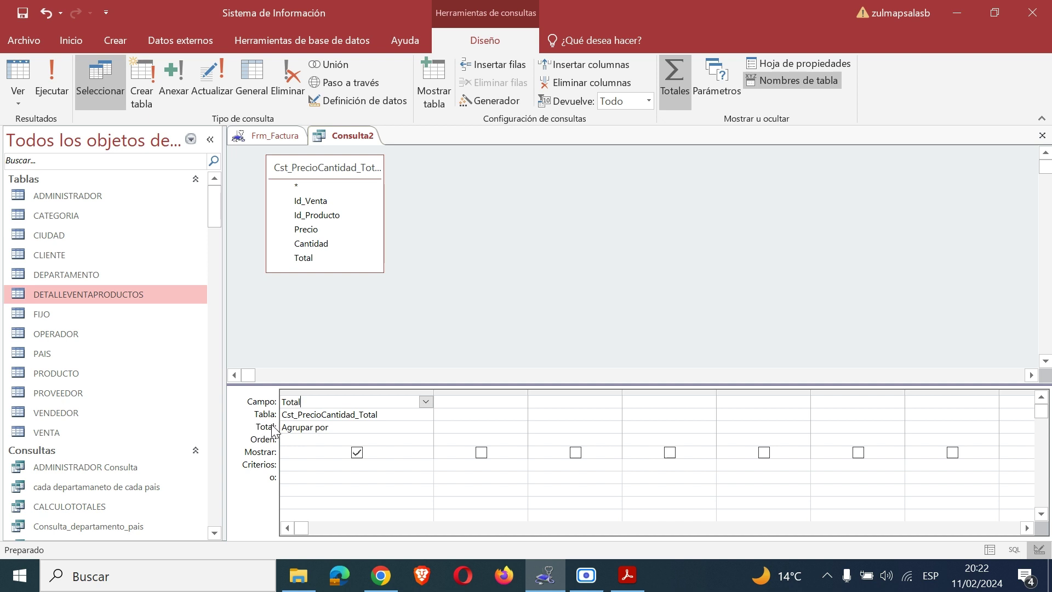
pyautogui.click(343, 424)
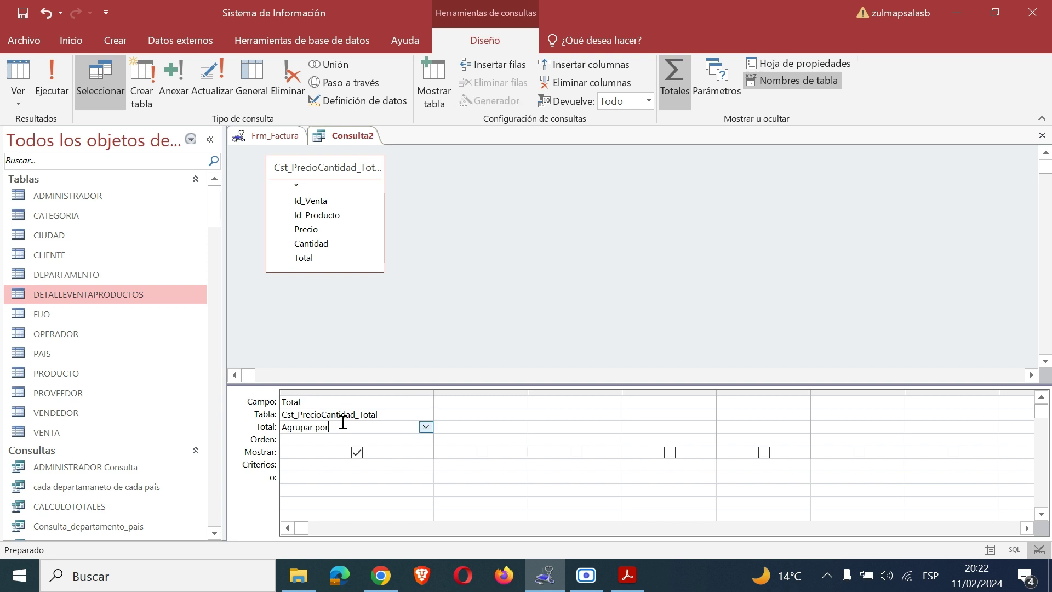
pyautogui.click(425, 427)
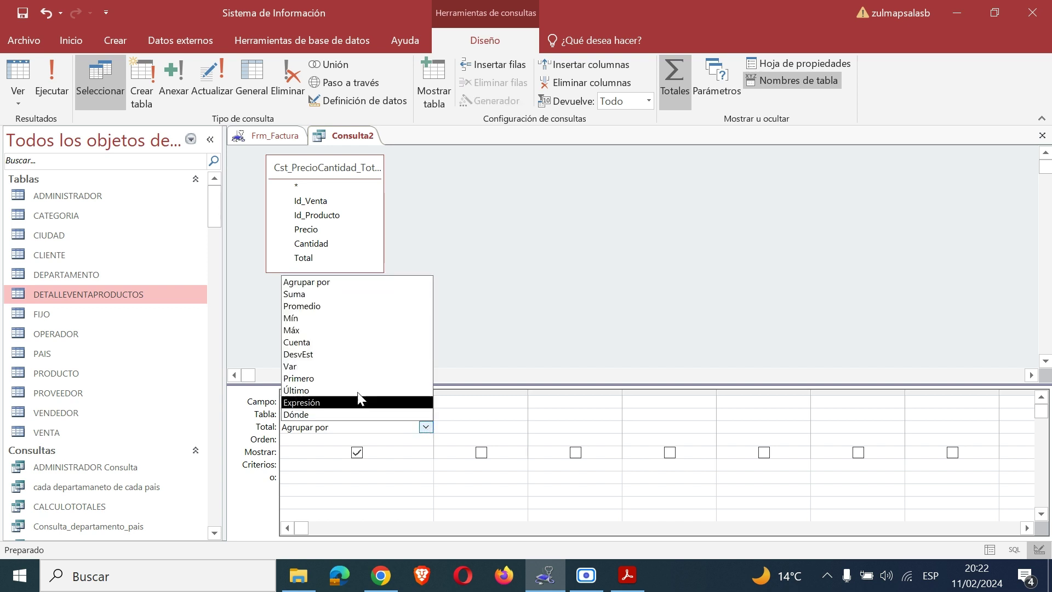
pyautogui.click(300, 297)
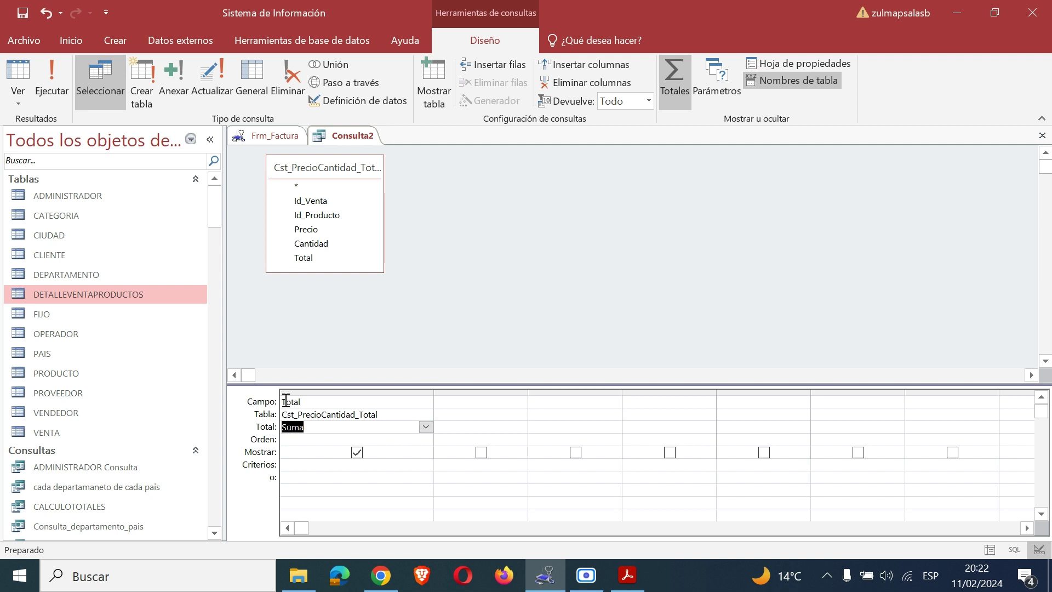
pyautogui.click(309, 440)
# Return to the Acrobat guide to review the Sub Total box on page 55
pyautogui.hotkey('alt', 'Tab')
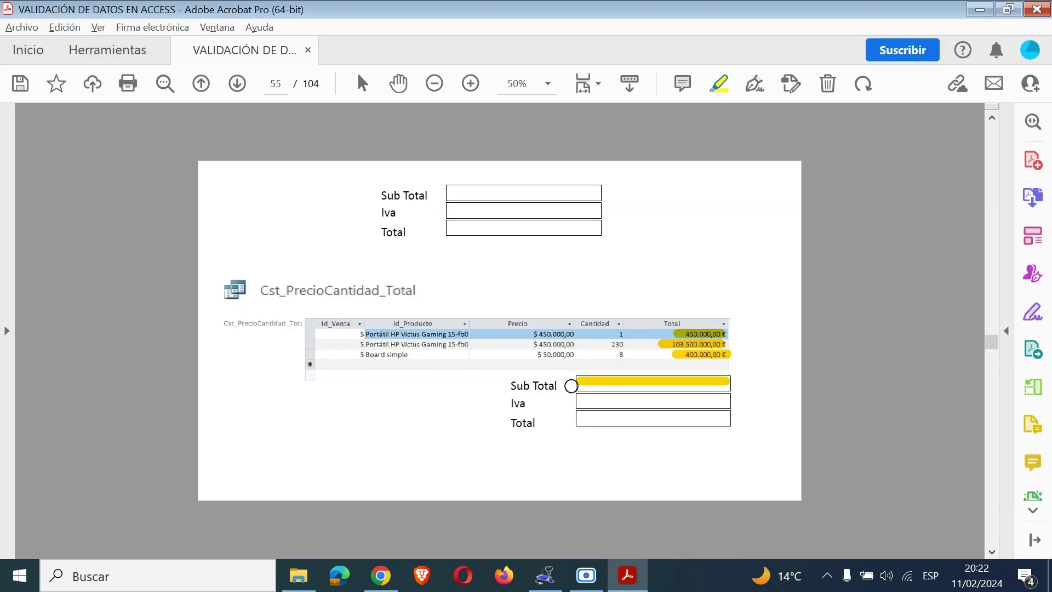